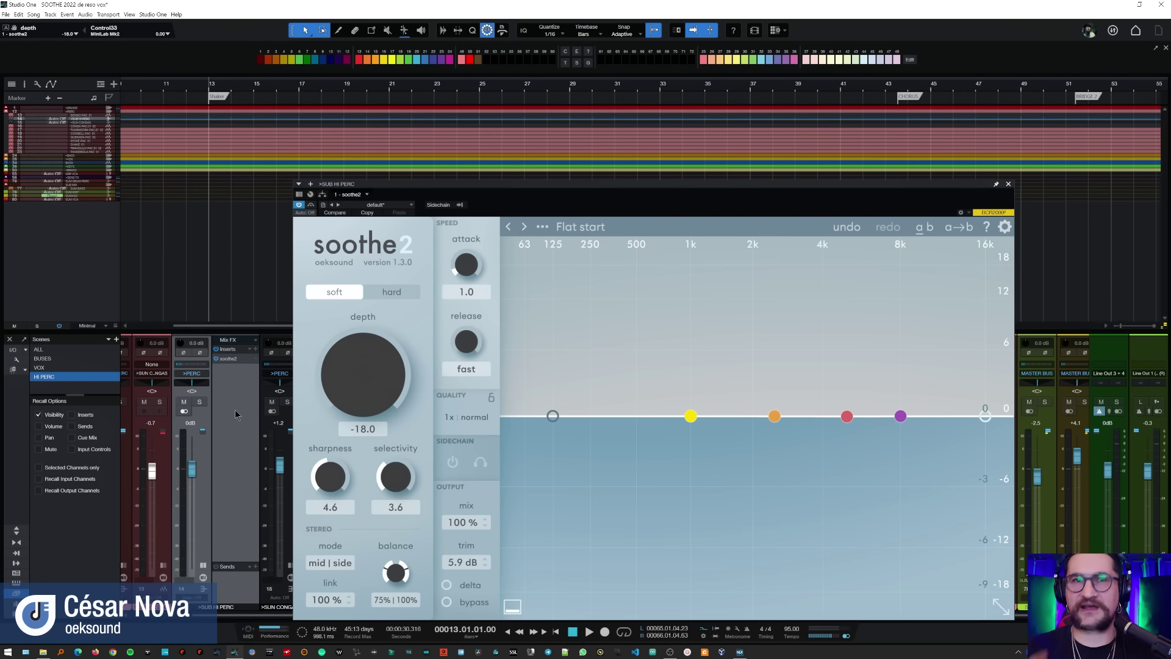
Step: Solo the >PERC channel and raise soothe2's depth to 14.5 while the percussion plays
left_click(200, 402)
key("space")
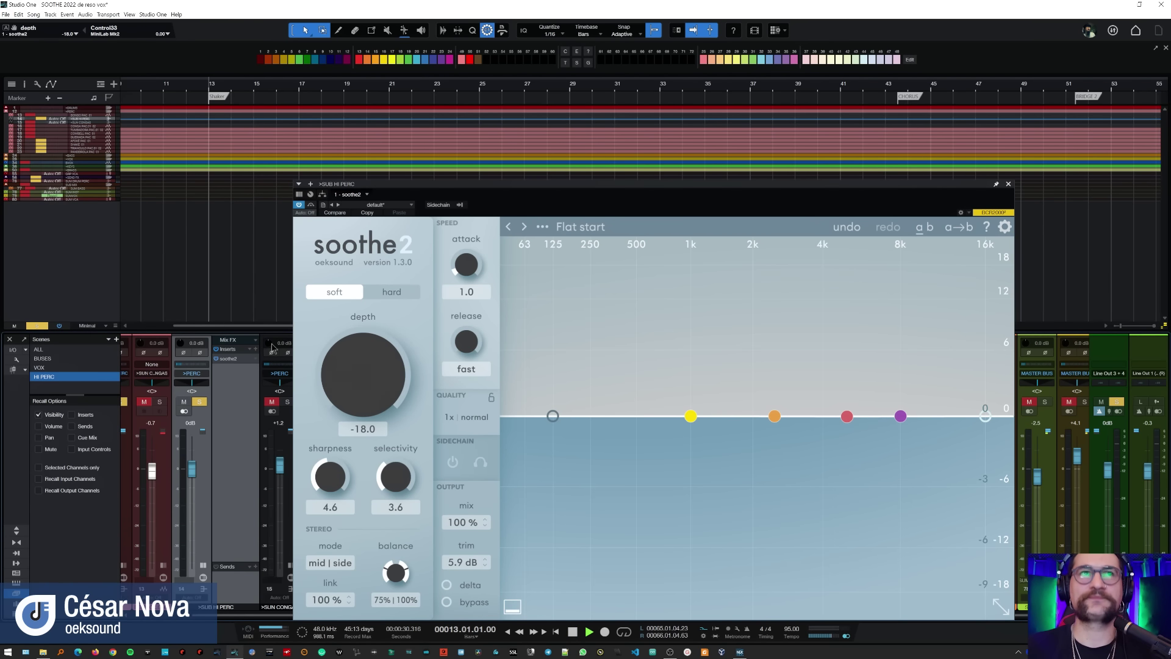
left_click_drag(346, 392, 371, 286)
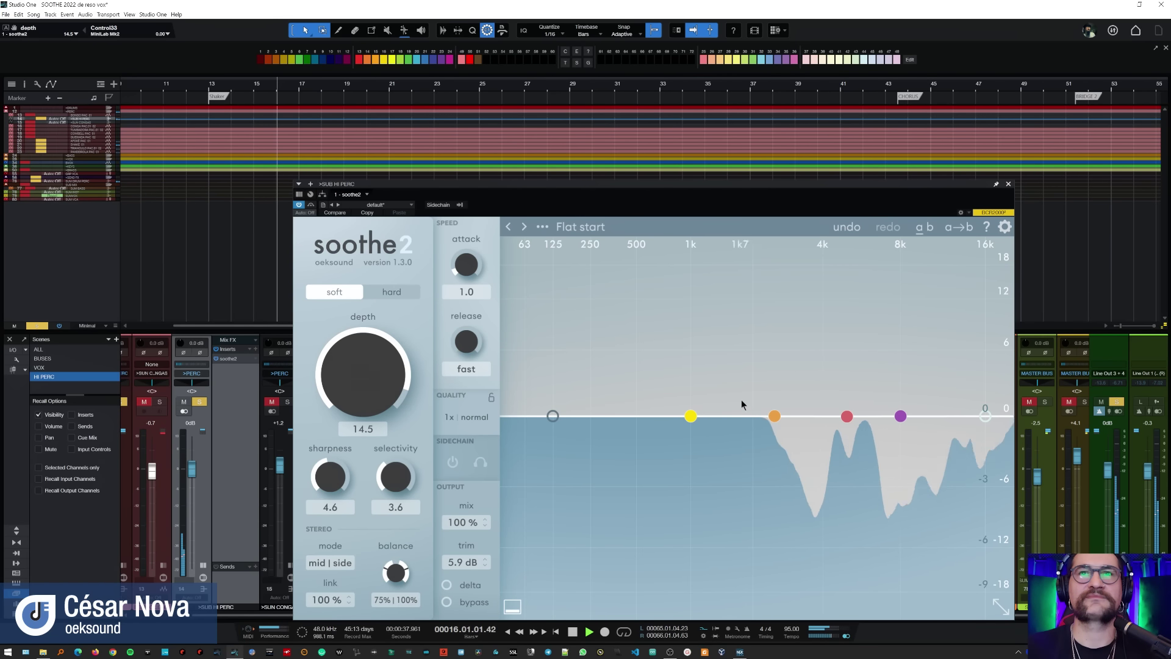
key("space")
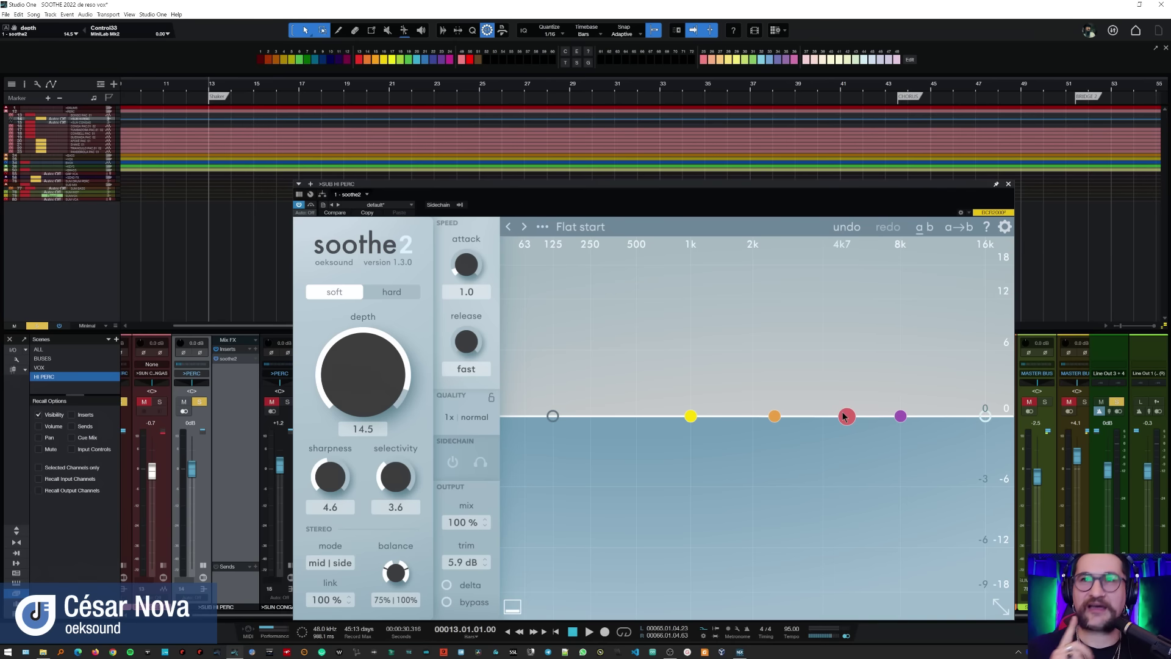
Step: Shape band 3 into a narrow peak at 3k5 Hz with 11 dB sensitivity and a Q of 2.2 during playback
mouse_move(846, 416)
left_mouse_down()
mouse_move(829, 342)
mouse_move(839, 384)
left_mouse_up()
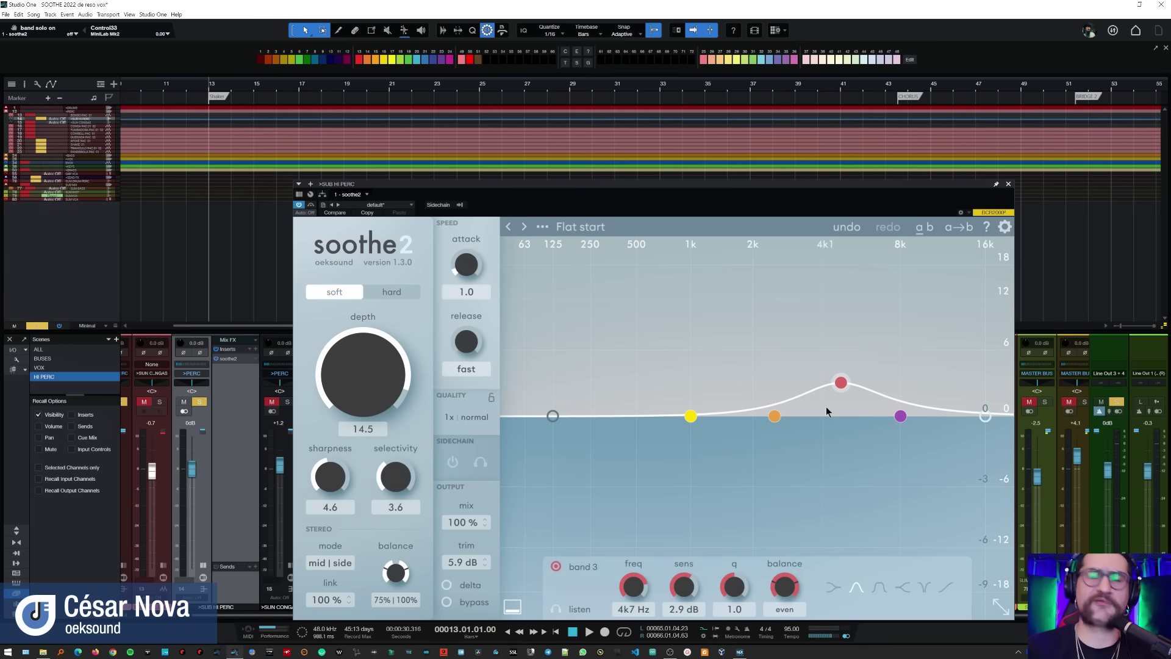
key("space")
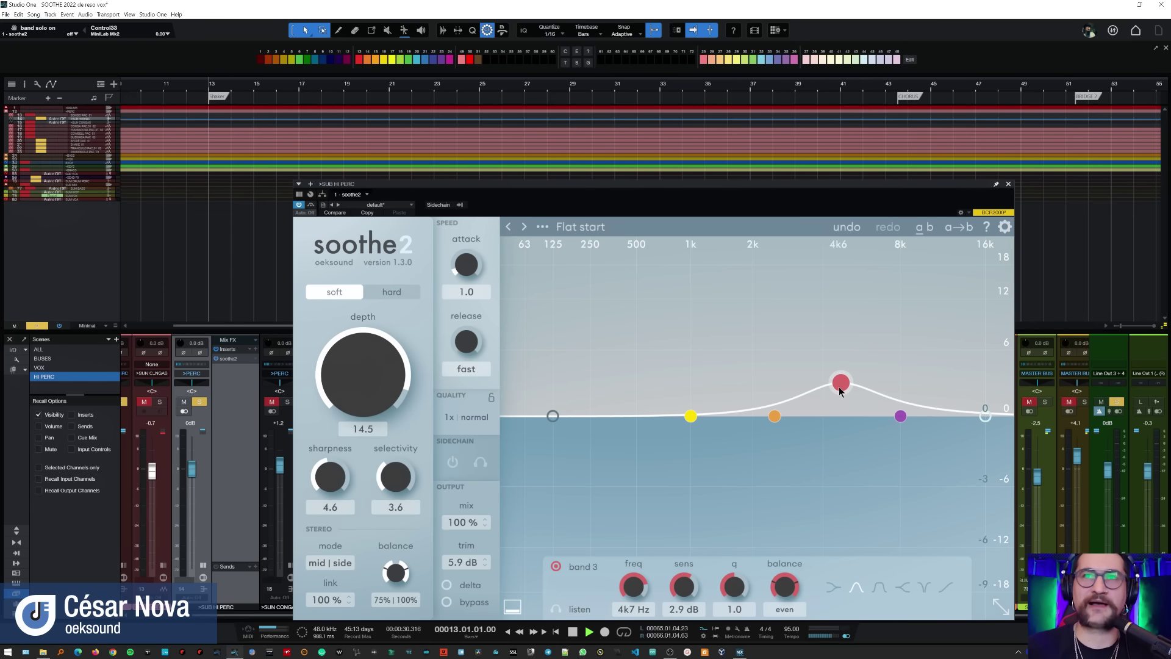
left_click_drag(843, 385, 813, 308)
scroll(806, 314, "up", 5)
key("space")
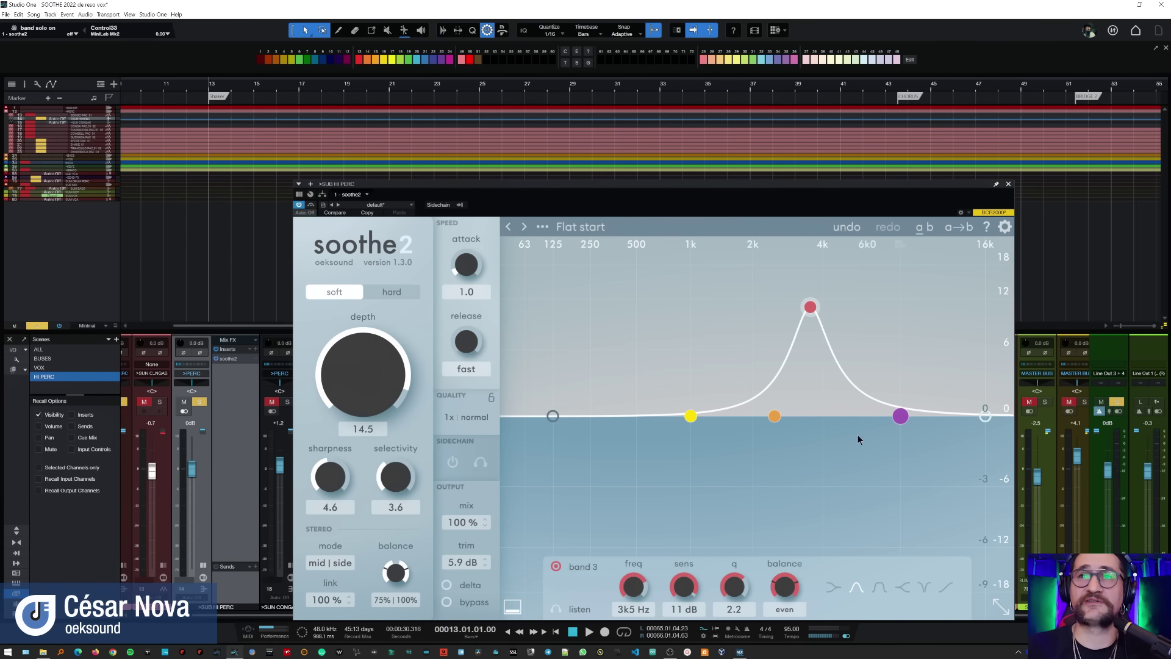
Step: Audition the percussion and raise band 4 to 10.0 dB sensitivity at 9k4 Hz
key("space")
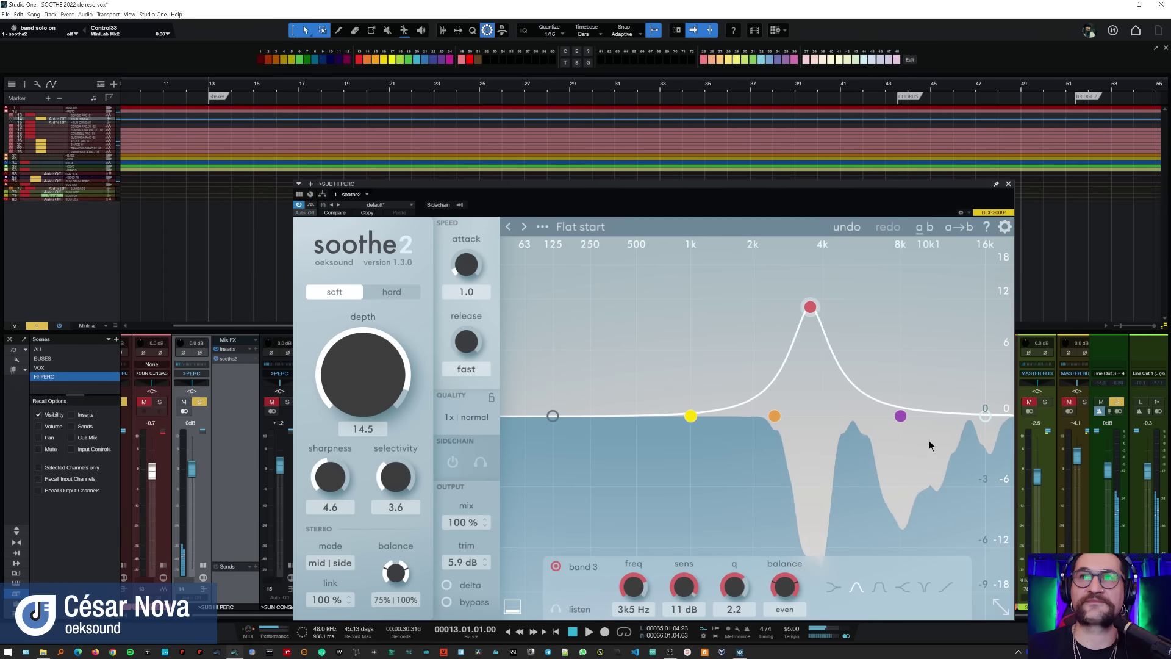
key("space")
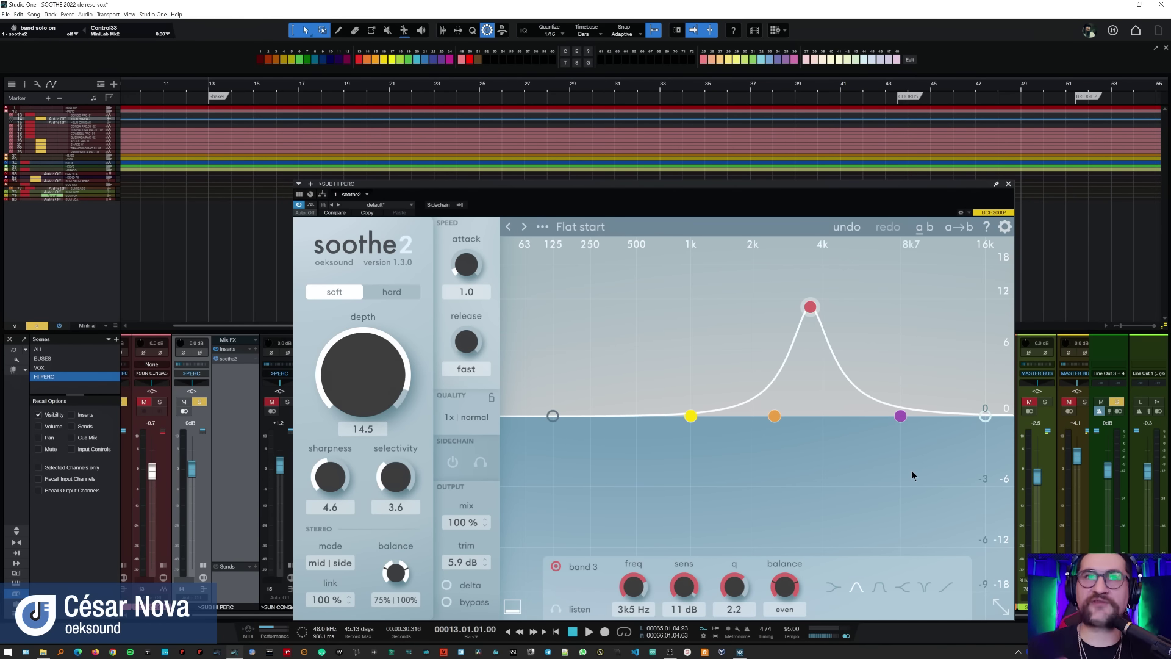
key("space")
left_click_drag(904, 418, 926, 320)
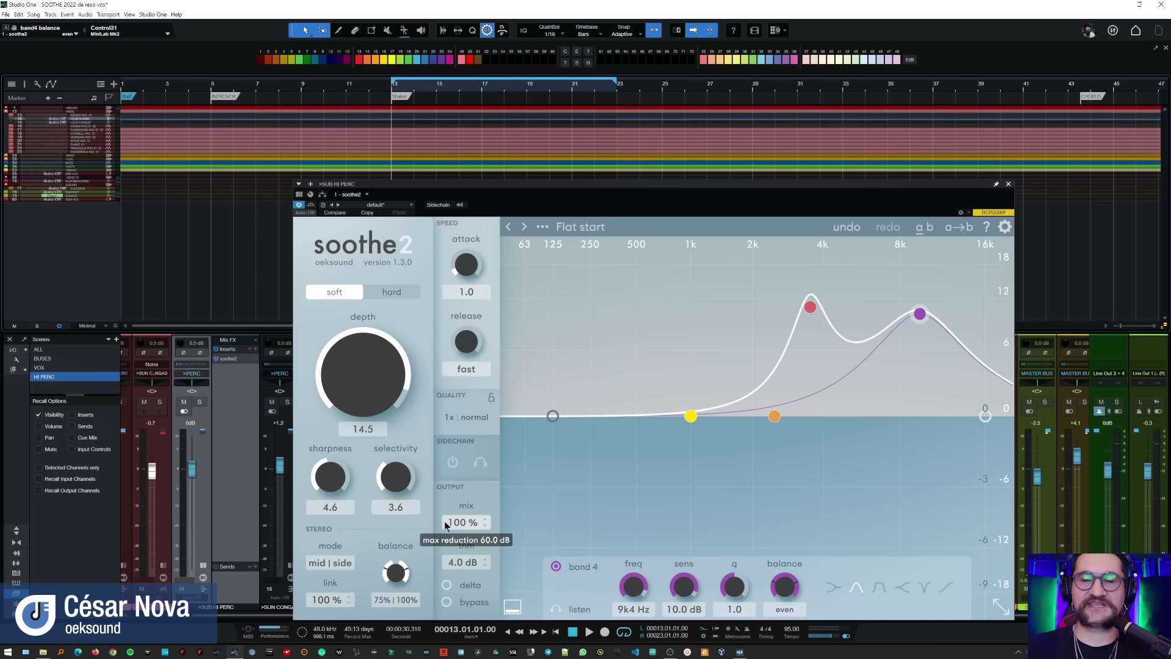
Step: Compare the looped mix with soothe2 bypassed and active
mouse_move(446, 526)
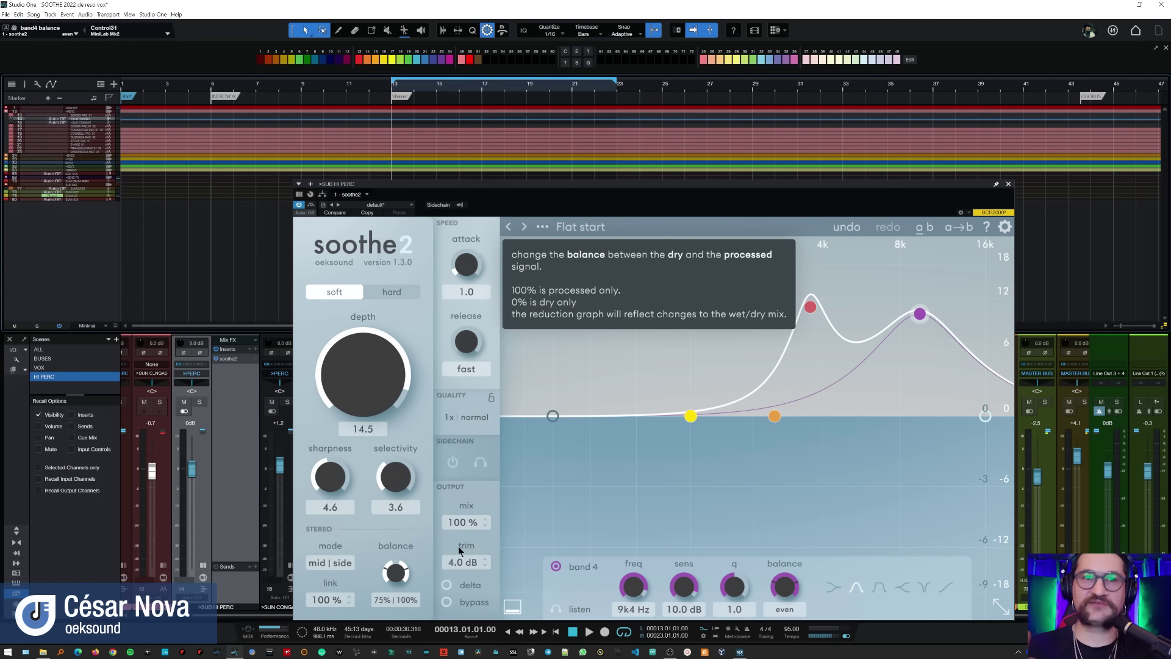
mouse_move(456, 595)
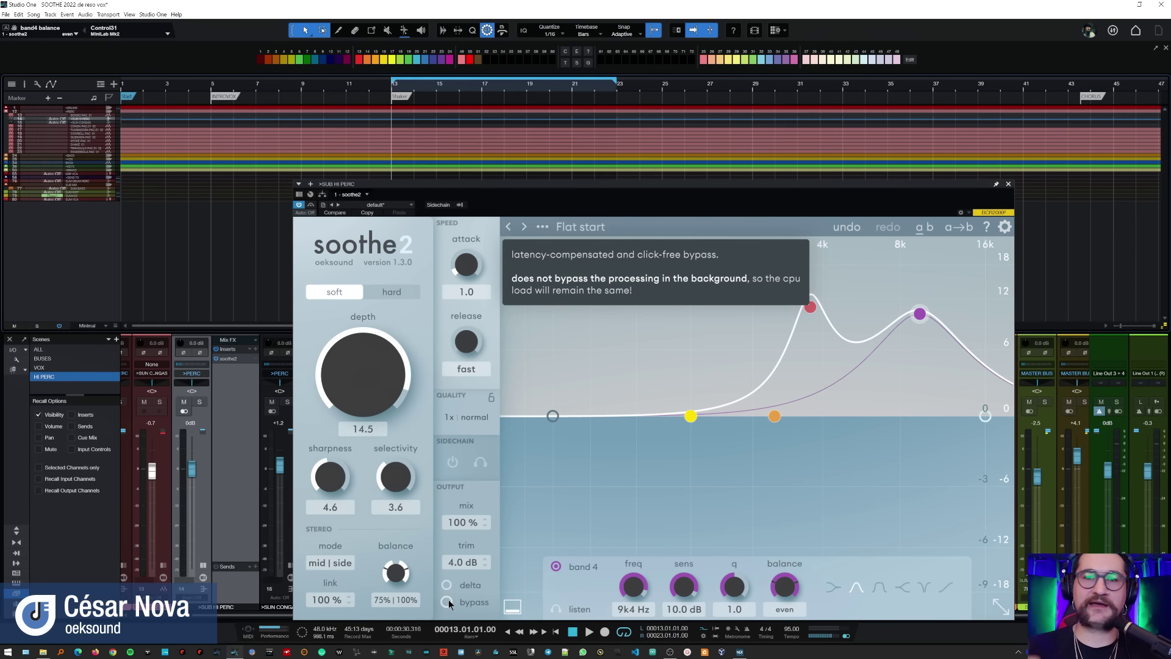
key("space")
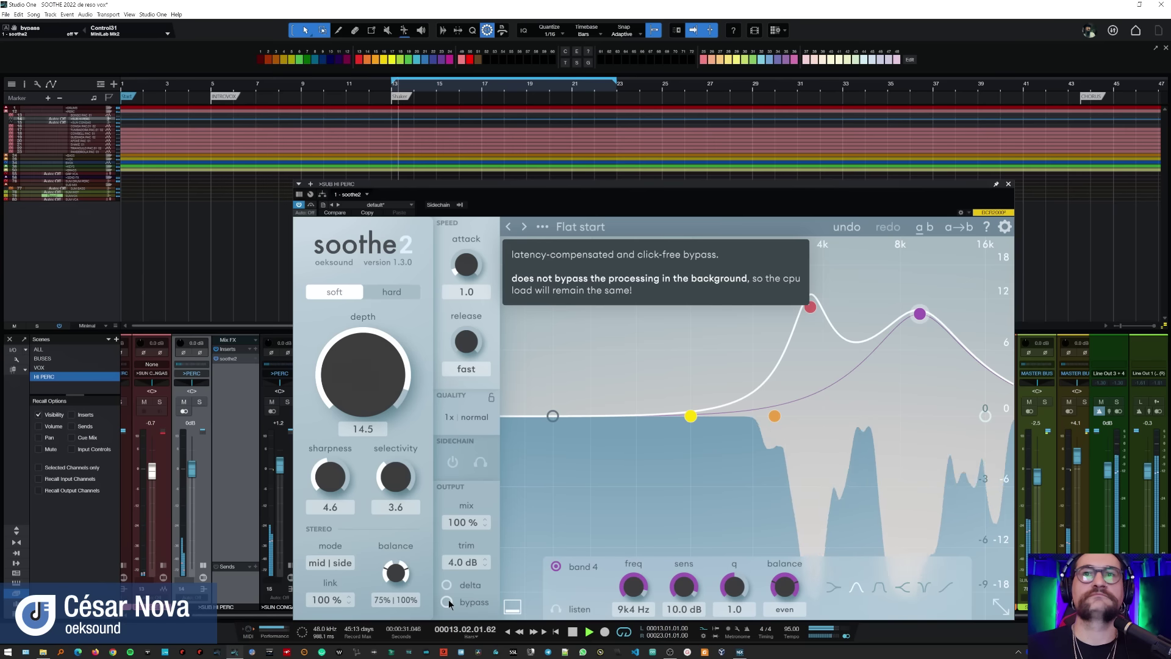
left_click(448, 602)
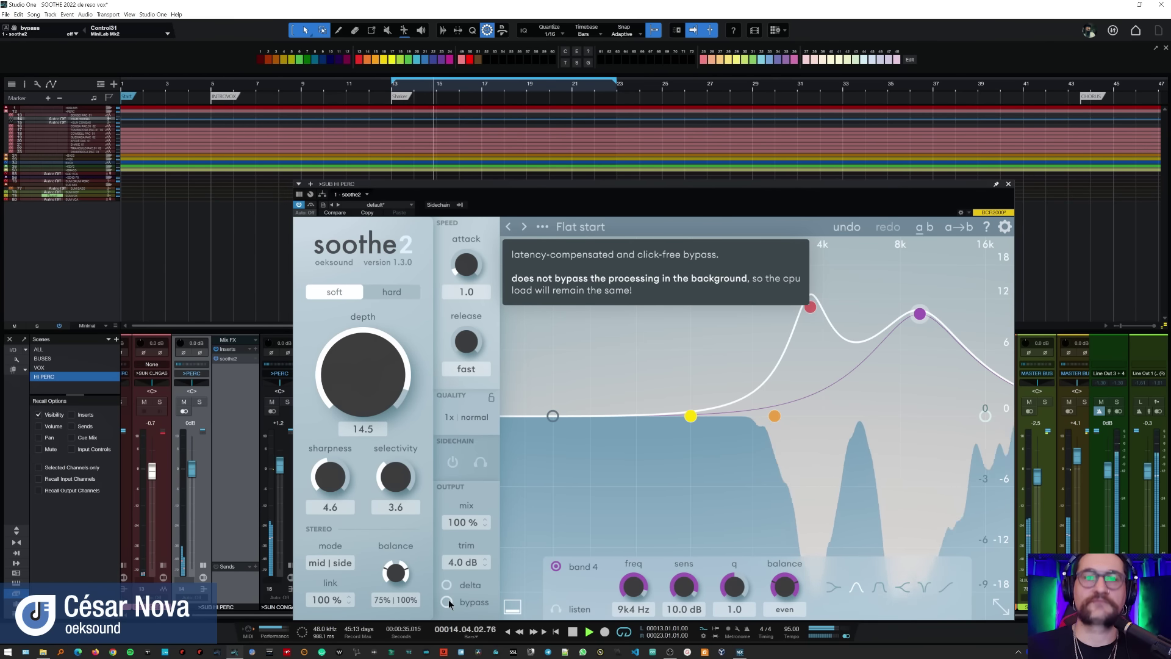
left_click(449, 602)
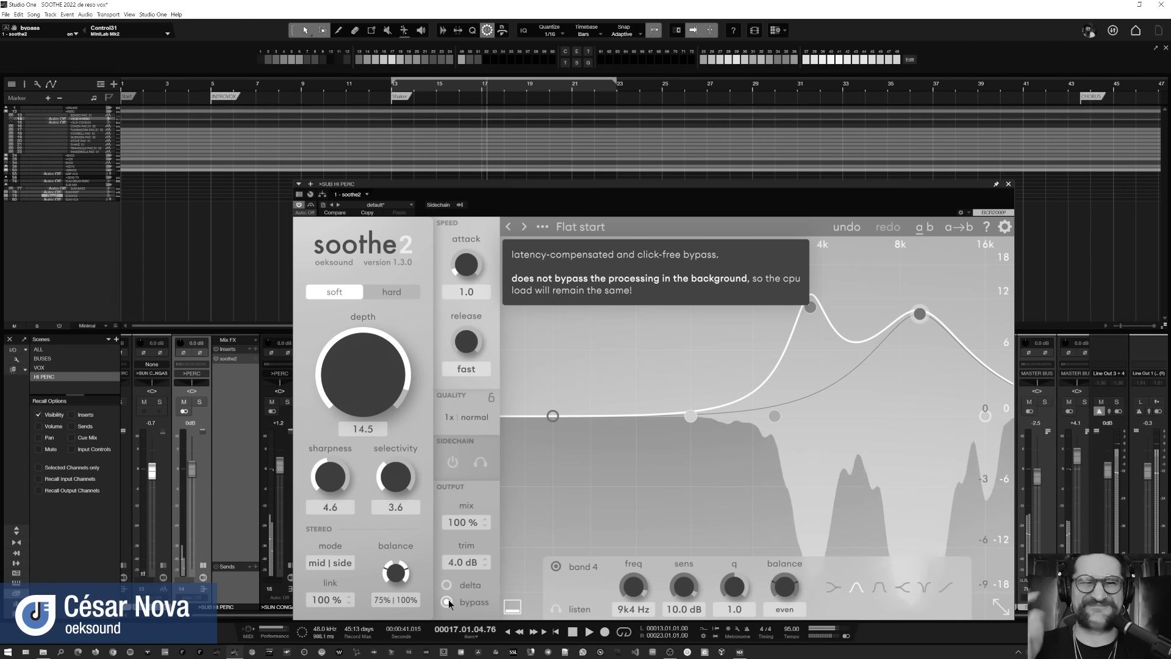
left_click(449, 601)
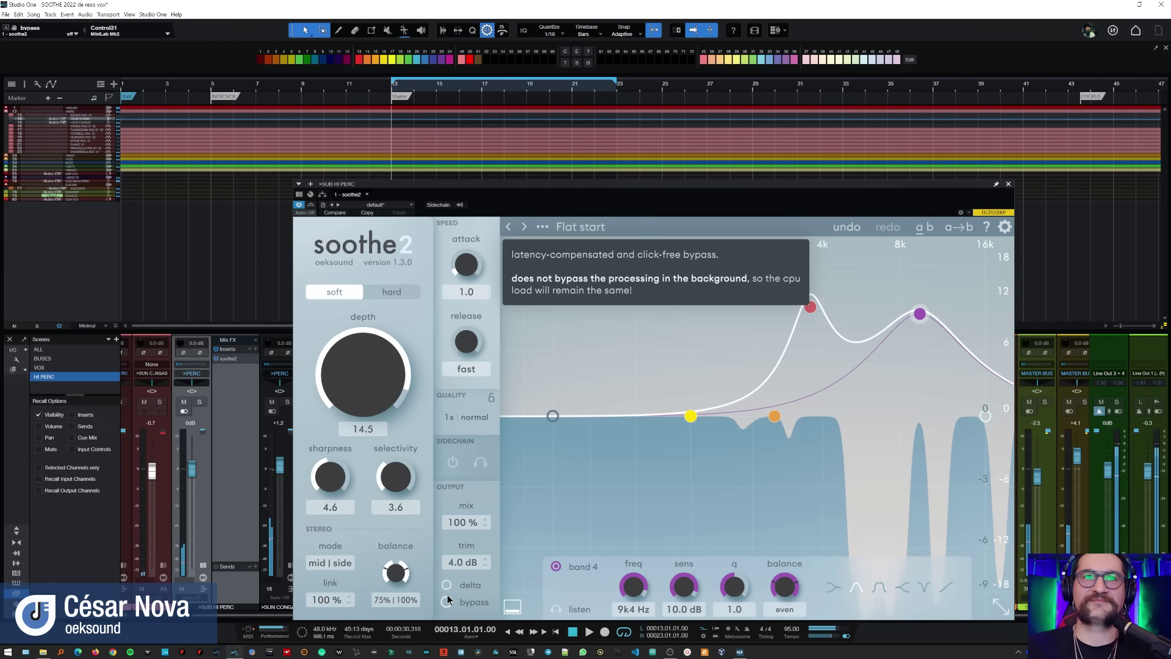
key("space")
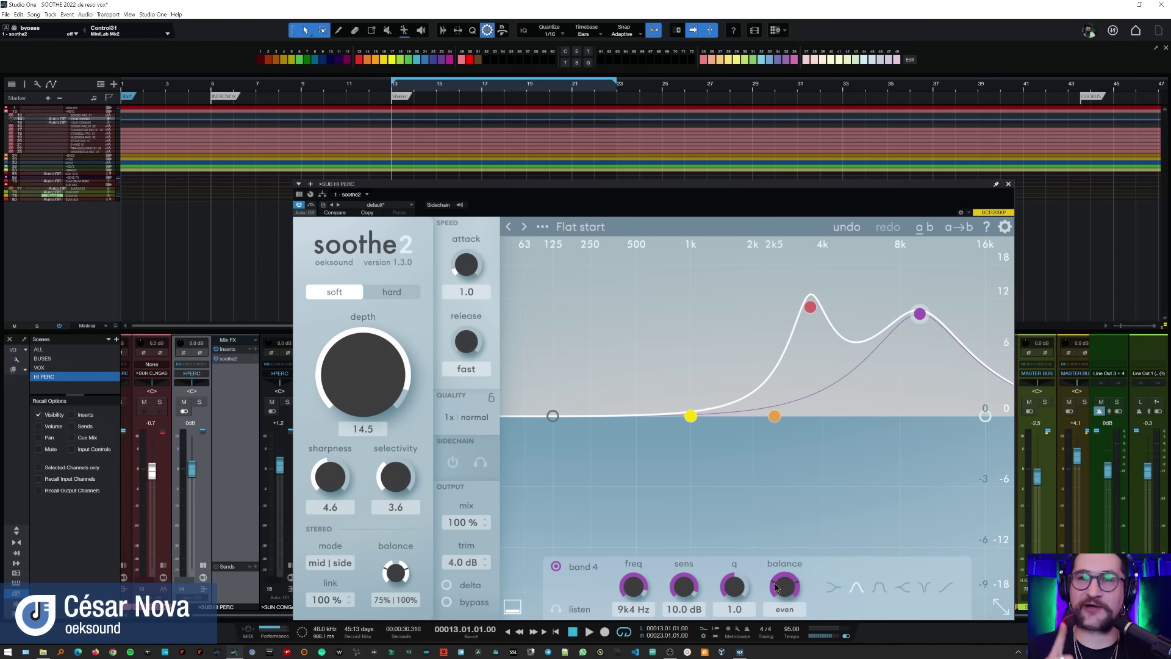
Step: Switch the stereo mode to left | right with even overall balance, and set band 4's balance to 29% | 100%
mouse_move(792, 591)
left_mouse_down()
mouse_move(806, 525)
mouse_move(798, 585)
left_mouse_up()
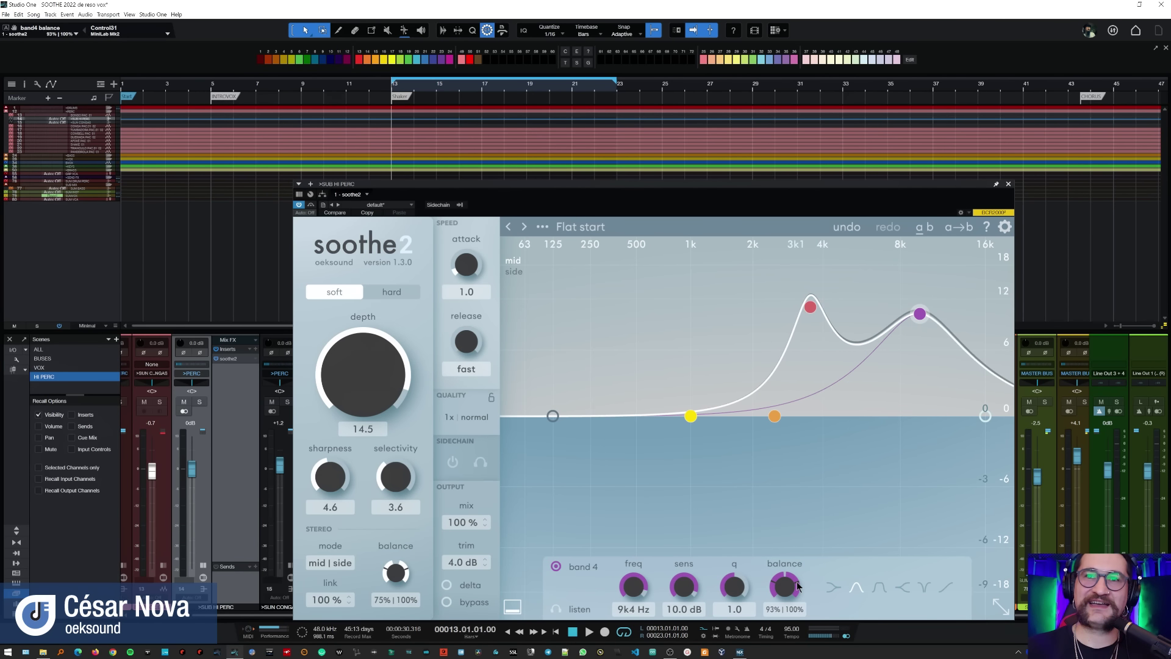
left_click(329, 563)
mouse_move(403, 576)
left_mouse_down()
mouse_move(403, 595)
mouse_move(401, 583)
left_mouse_up()
double_click(401, 584)
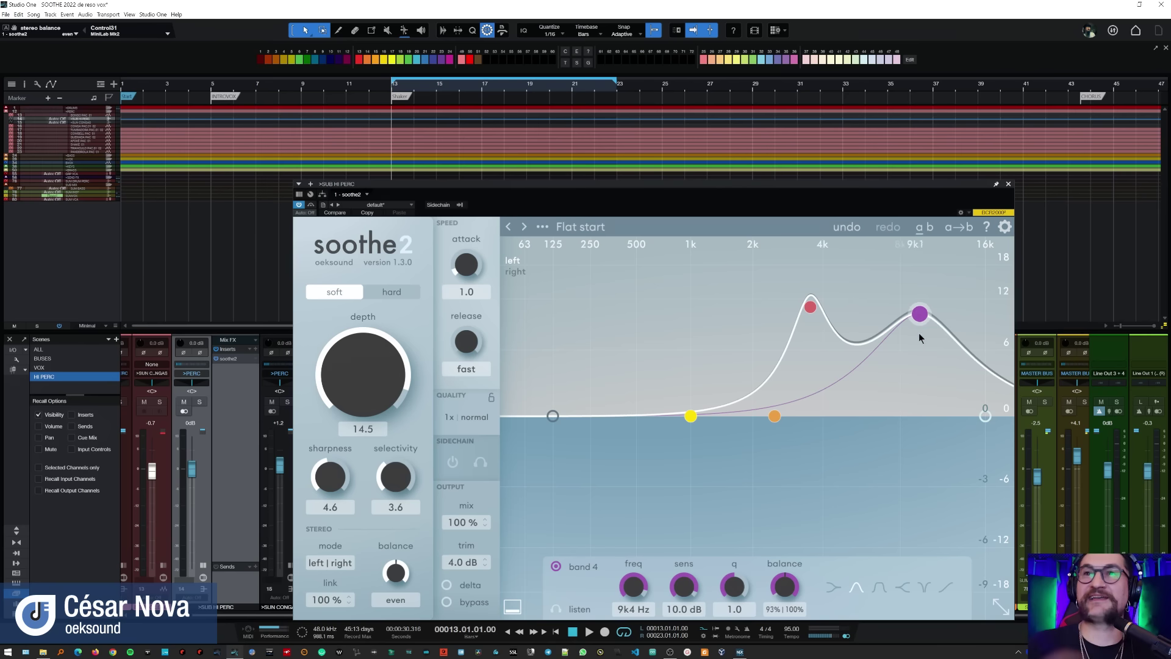
left_click_drag(787, 570, 792, 544)
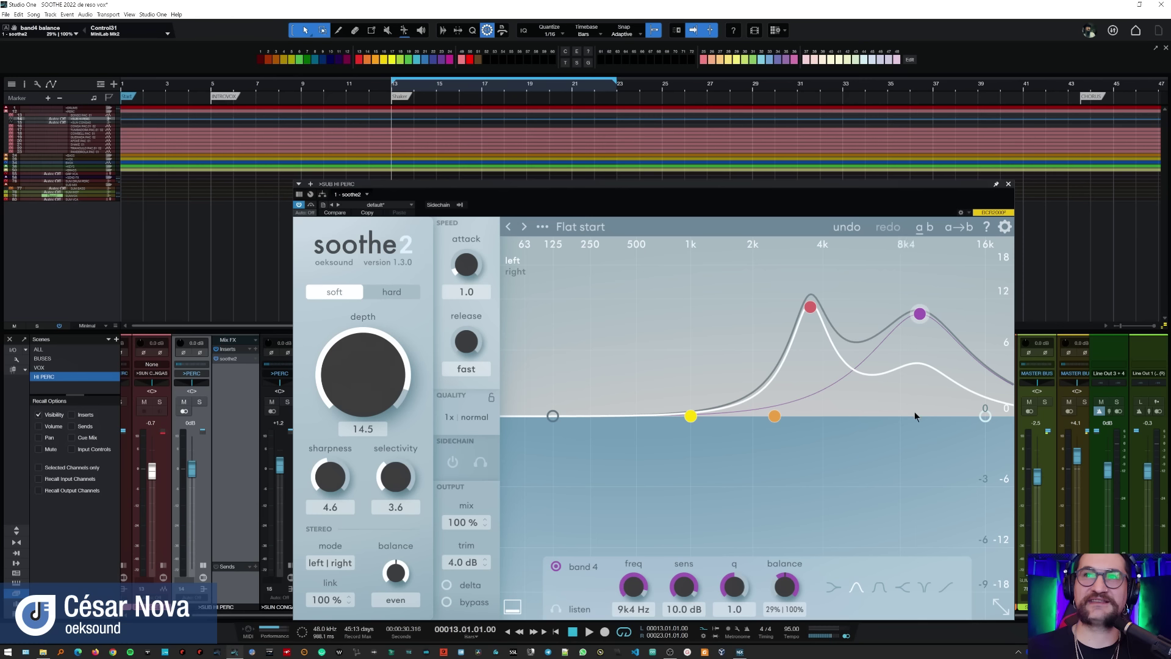
Step: Set band 3's balance to 100% | 23%, passing through the only-left setting
left_click(810, 307)
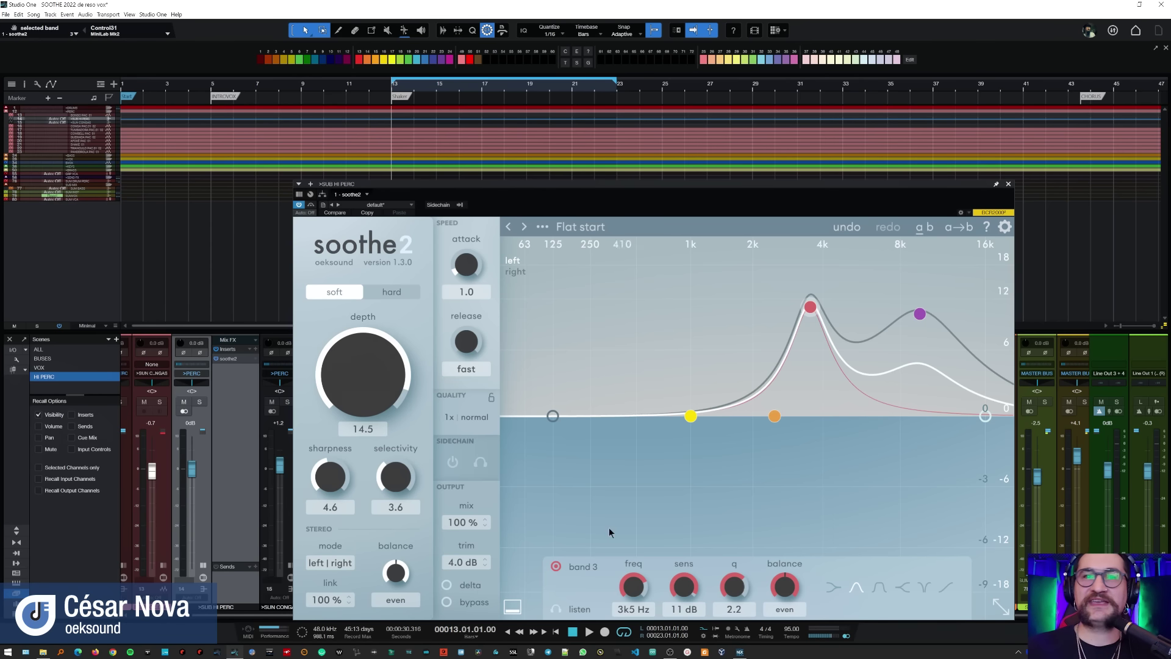
left_click_drag(780, 584, 774, 645)
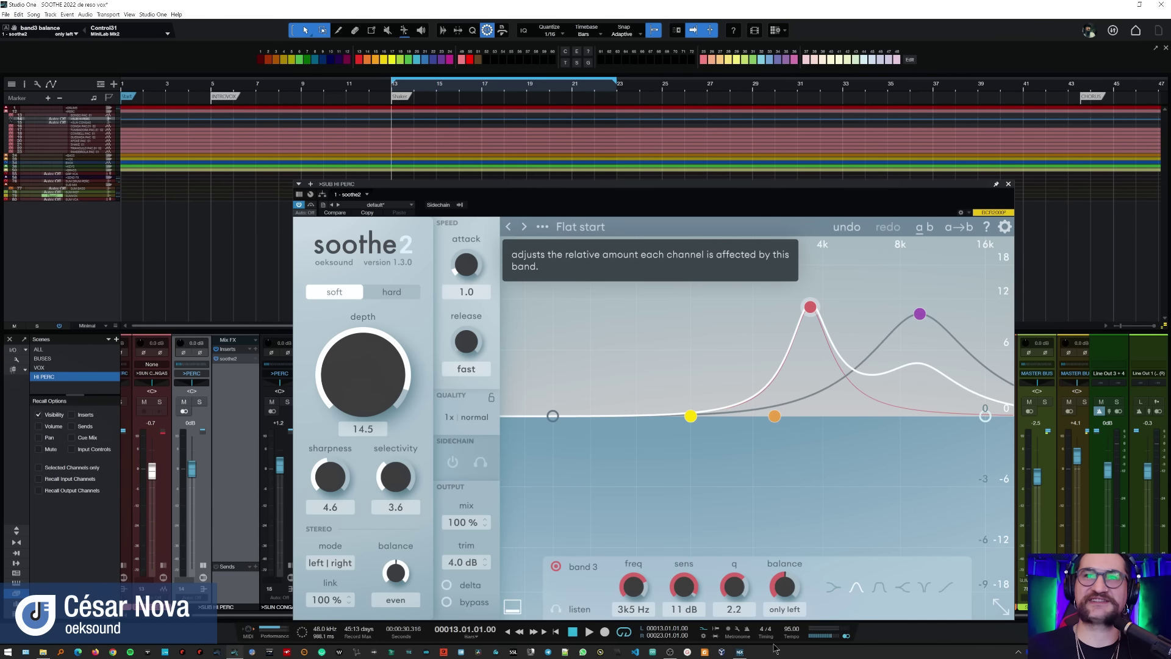
left_click_drag(785, 596, 786, 583)
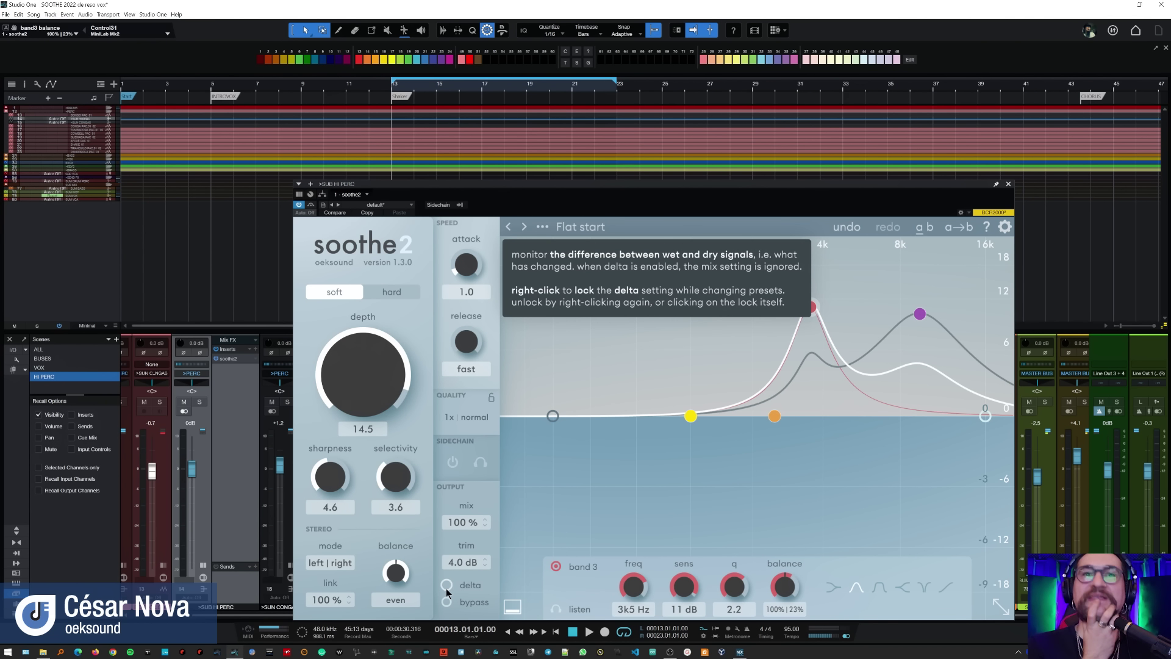
Step: Solo the >PERC channel, monitor its delta signal during playback, and set band 3's balance to 100% | 12%
left_click(199, 402)
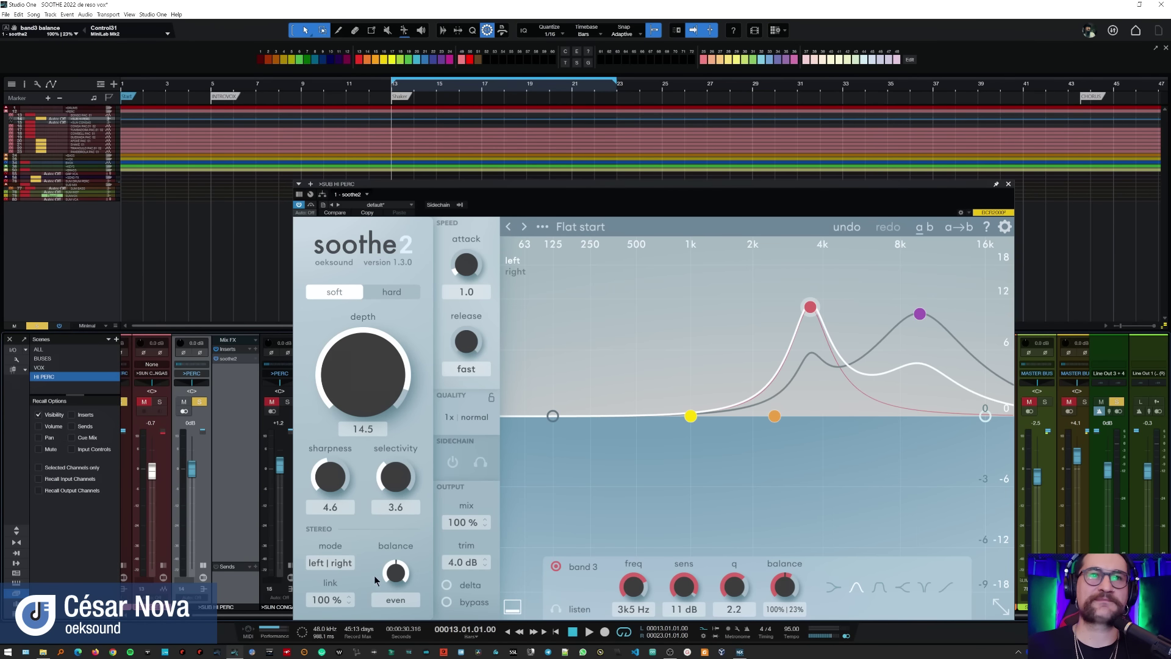
key("space")
left_click(451, 584)
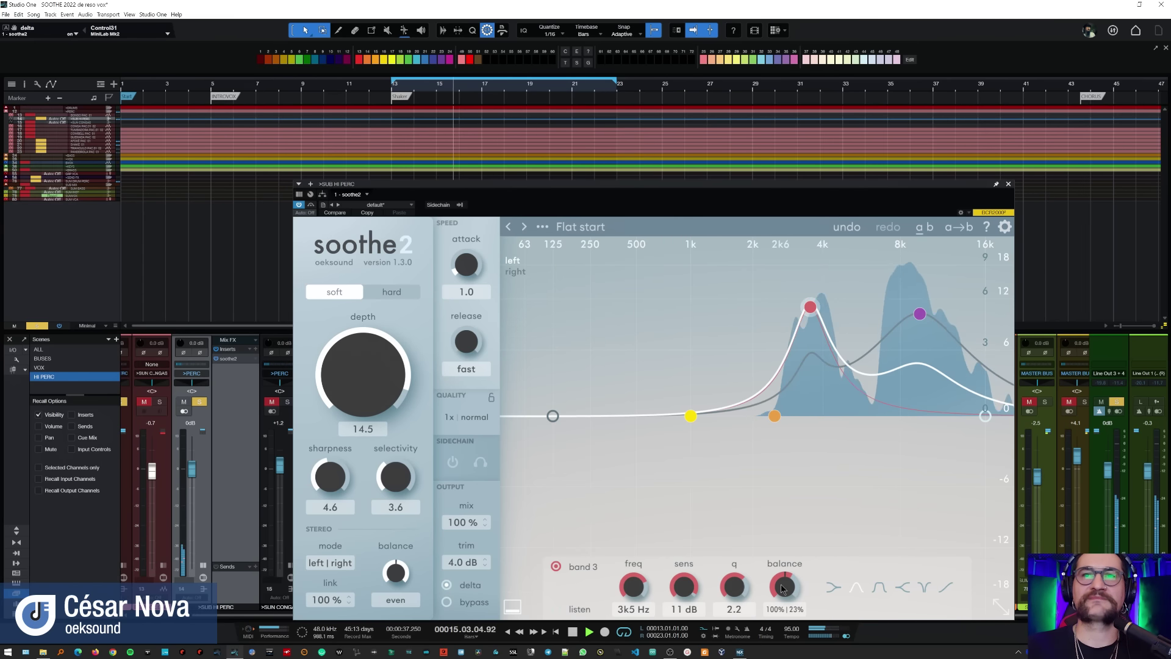
left_click_drag(780, 584, 781, 590)
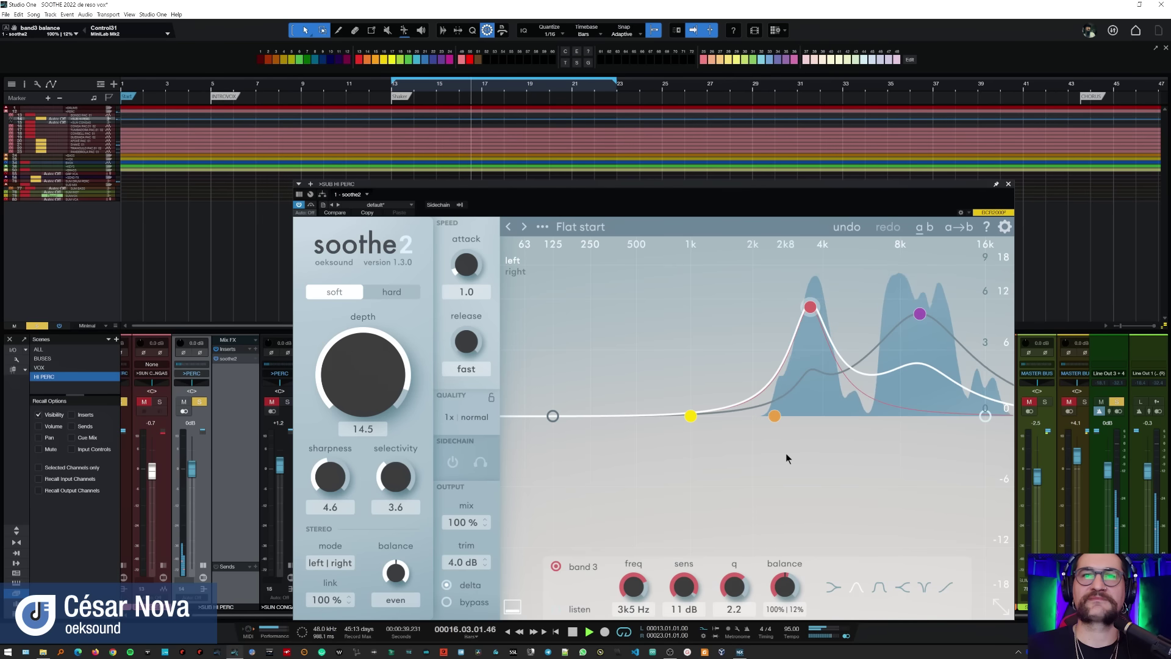
left_click(920, 314)
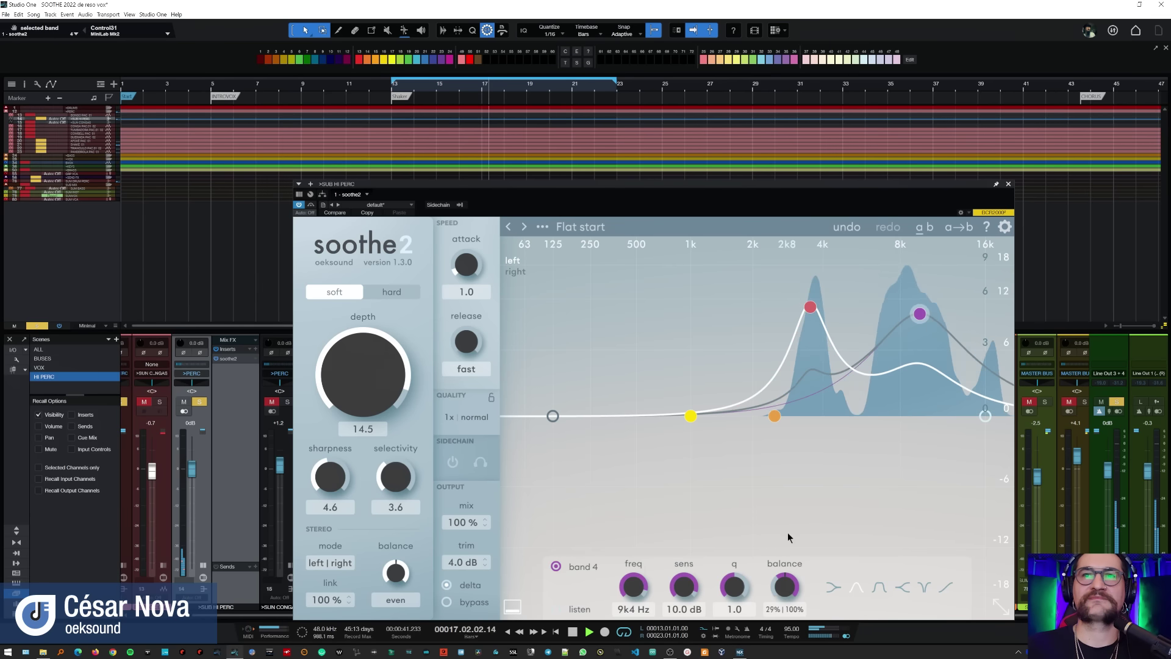
key("space")
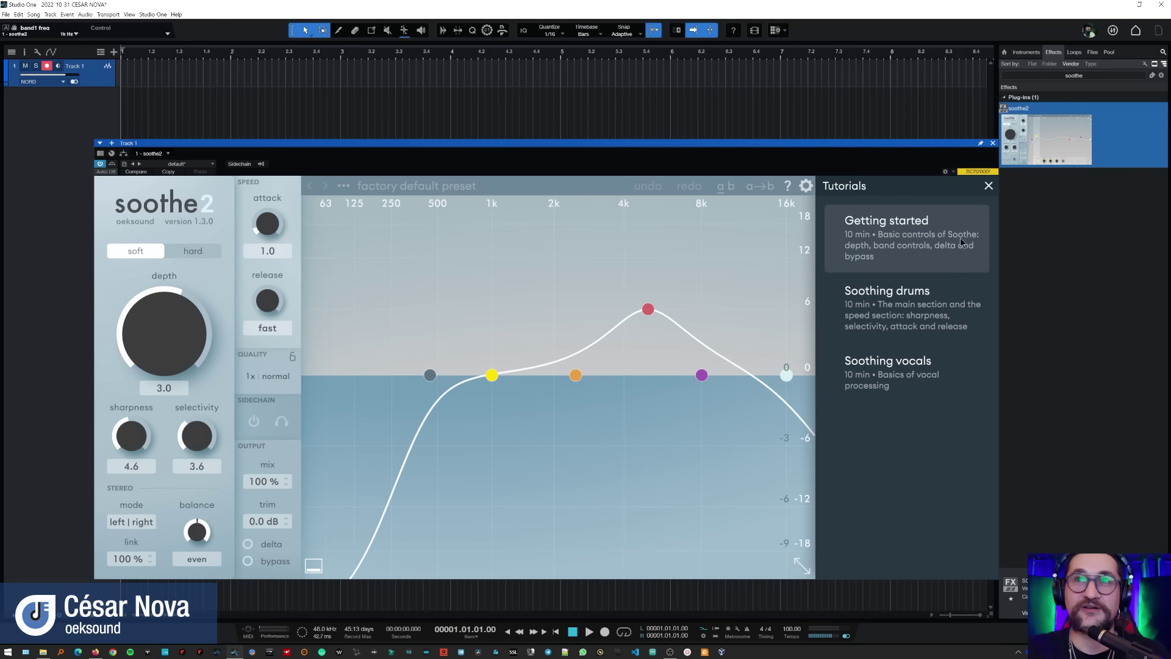
Step: Start soothe2's "Getting started" tutorial and advance it to step 4 of 19
left_click(887, 291)
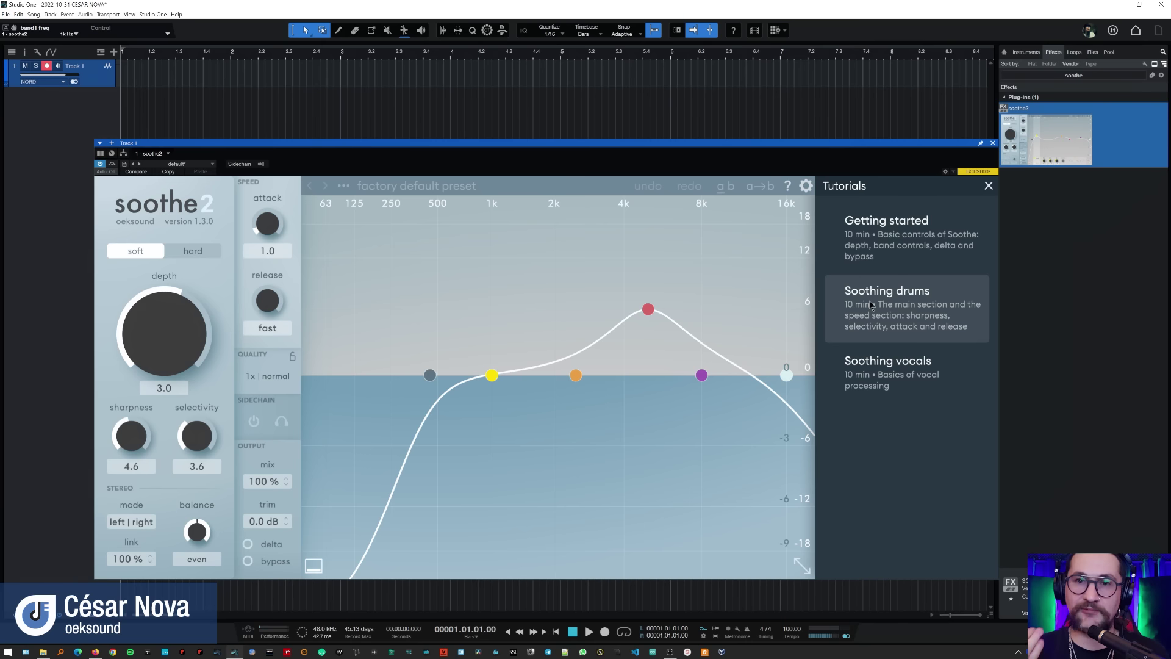
left_click(880, 258)
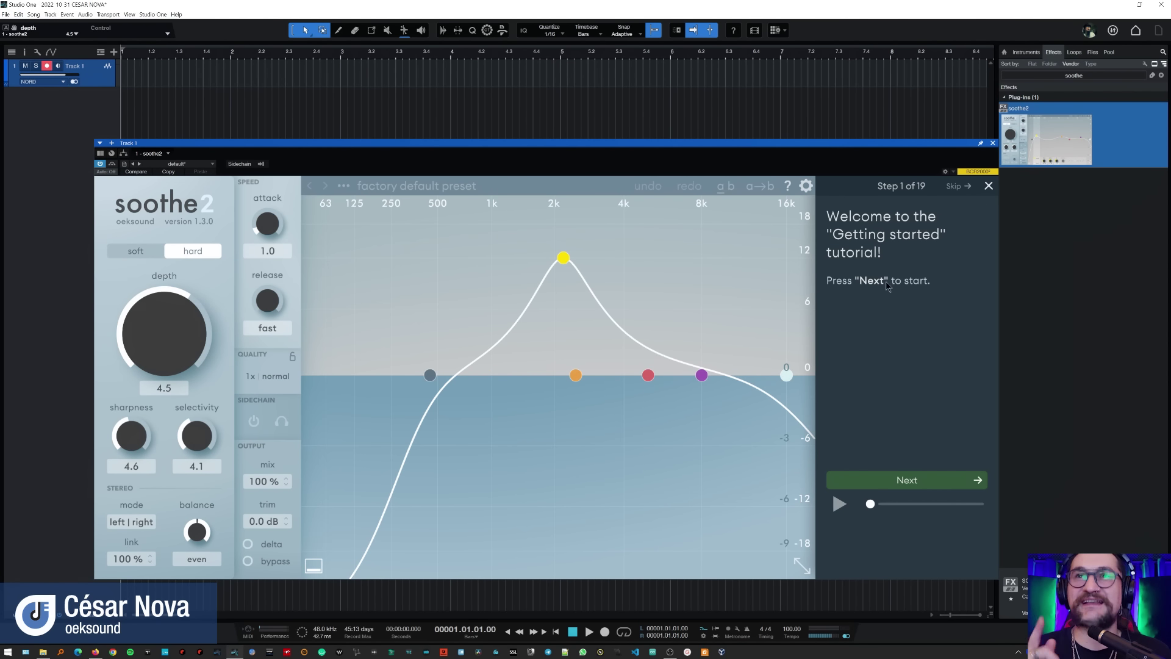
left_click(872, 480)
left_click(872, 480)
left_click(872, 480)
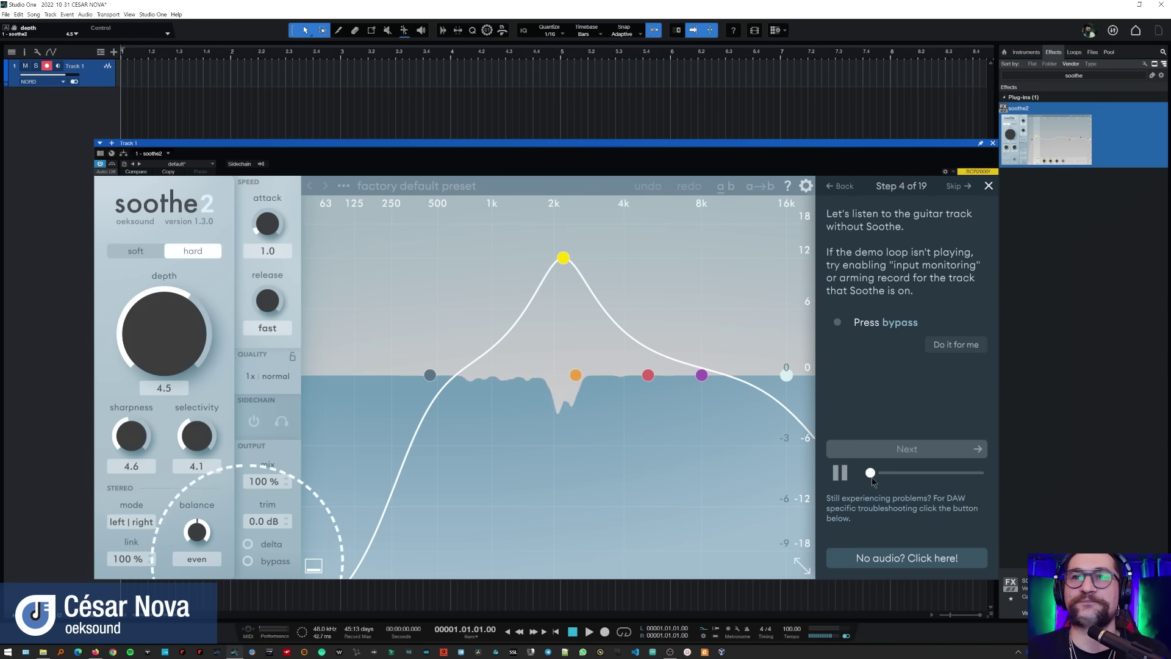
Step: Set the tutorial's demo loop level to about halfway, bypass soothe2 while the guitar plays, and pause the loop
left_click_drag(872, 481, 919, 476)
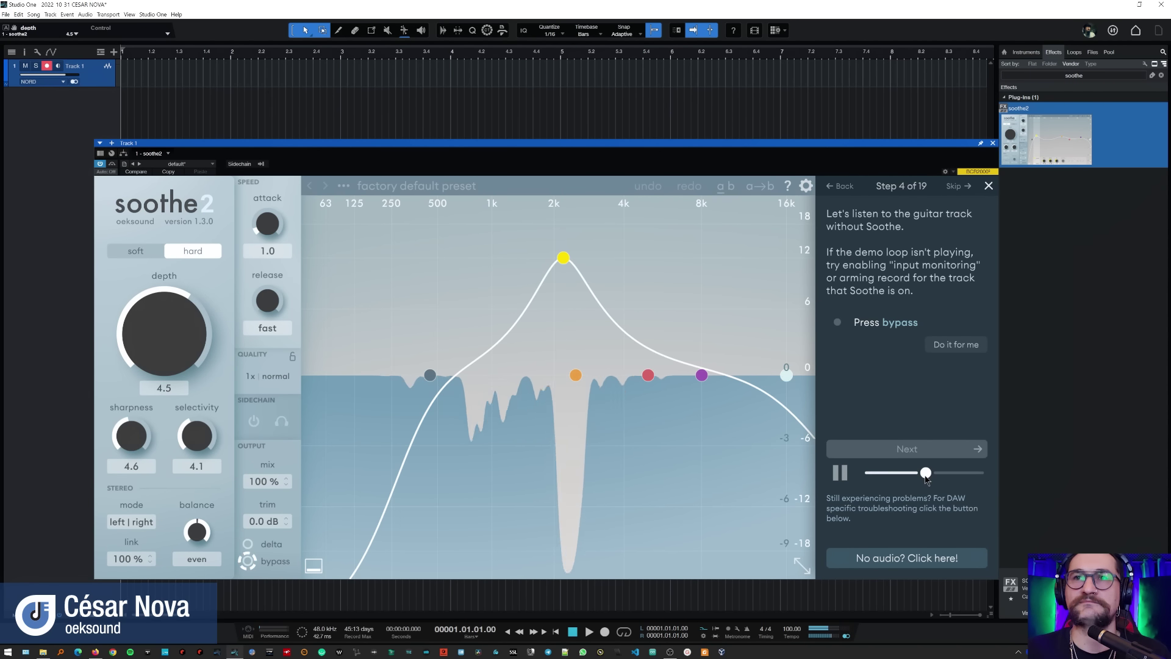
left_click(841, 473)
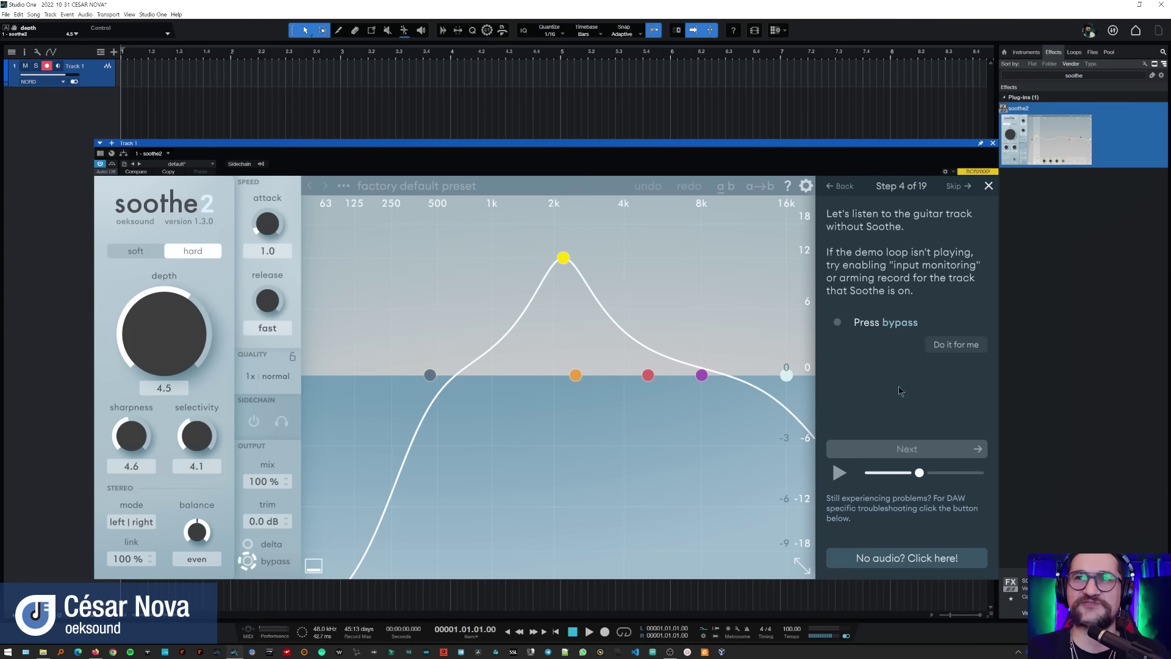
left_click(840, 473)
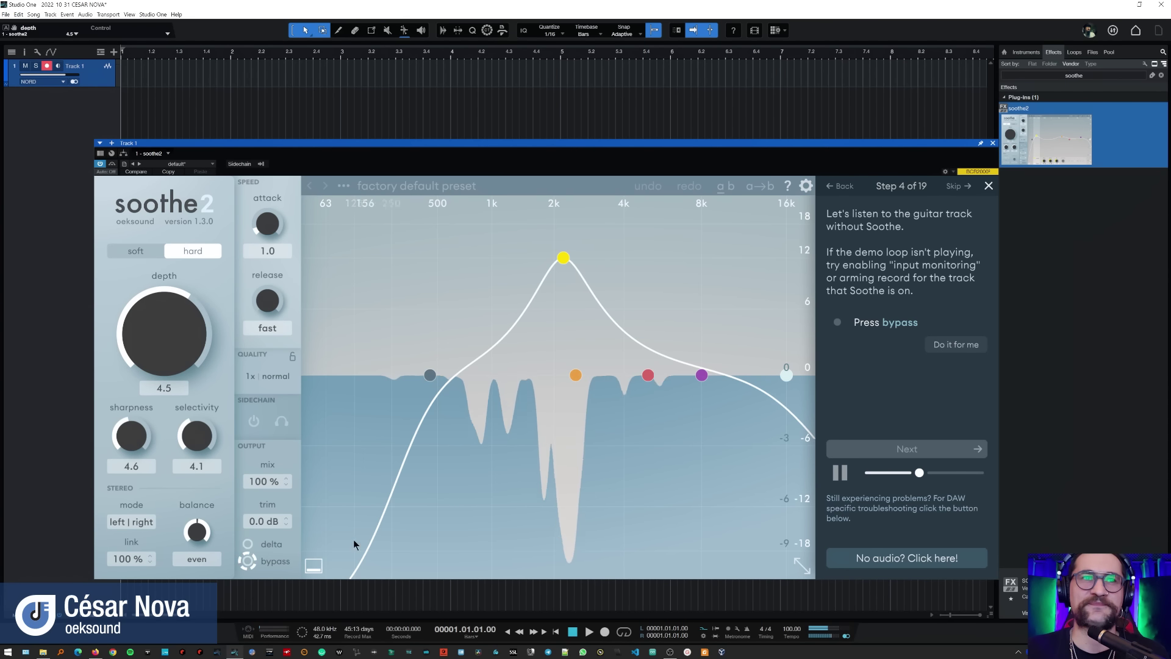
left_click(249, 561)
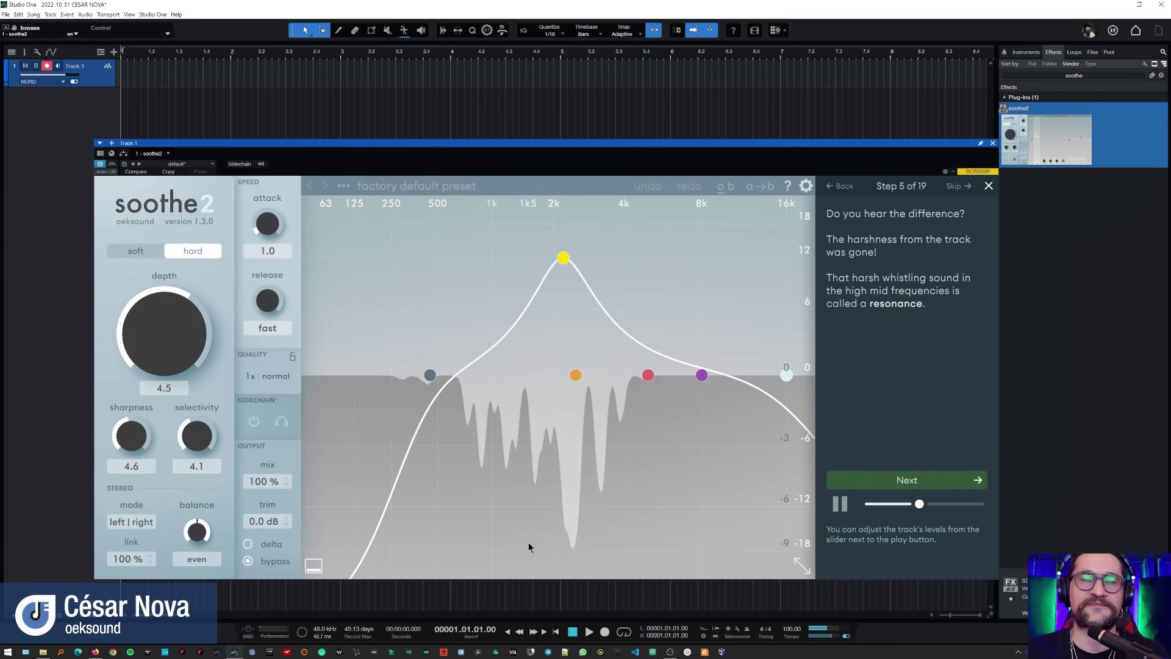
left_click(838, 505)
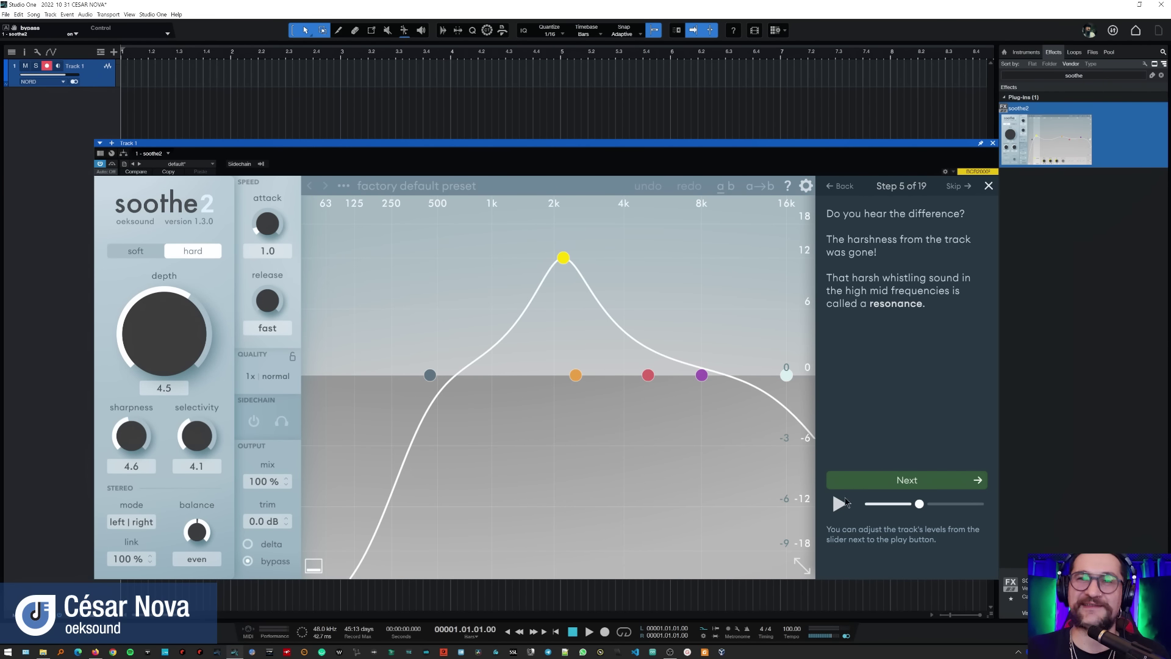
Step: Advance the tutorial to step 7 of 19, play its demo loop, and enable delta mode to hear the removed resonances
left_click(856, 481)
left_click(857, 482)
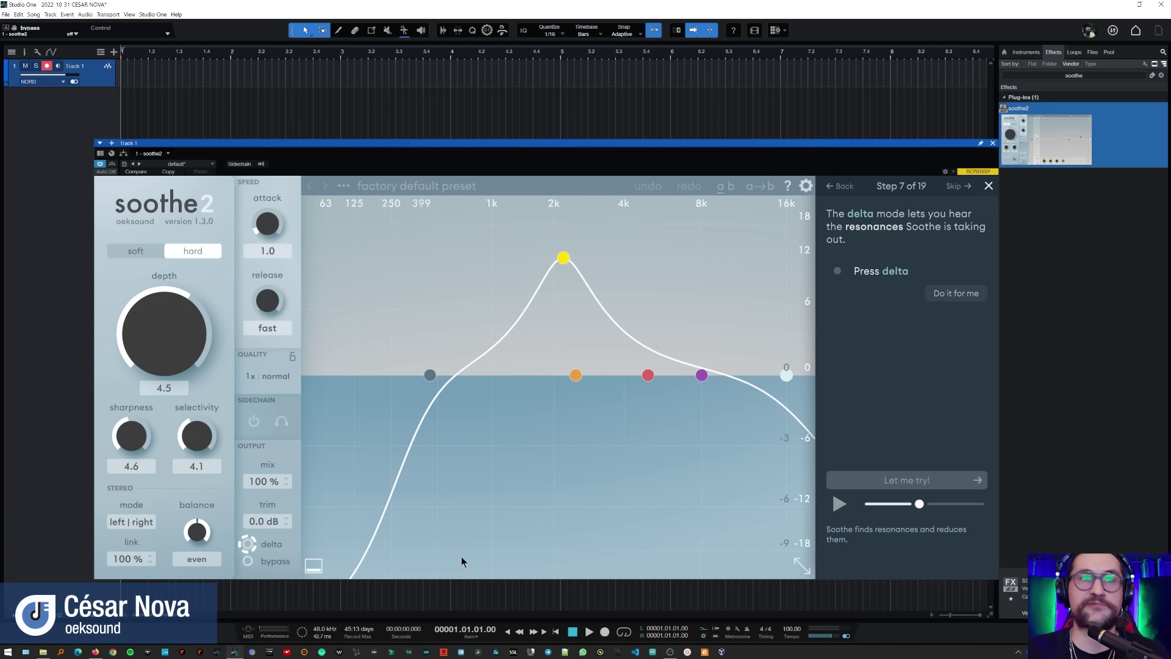
left_click(842, 508)
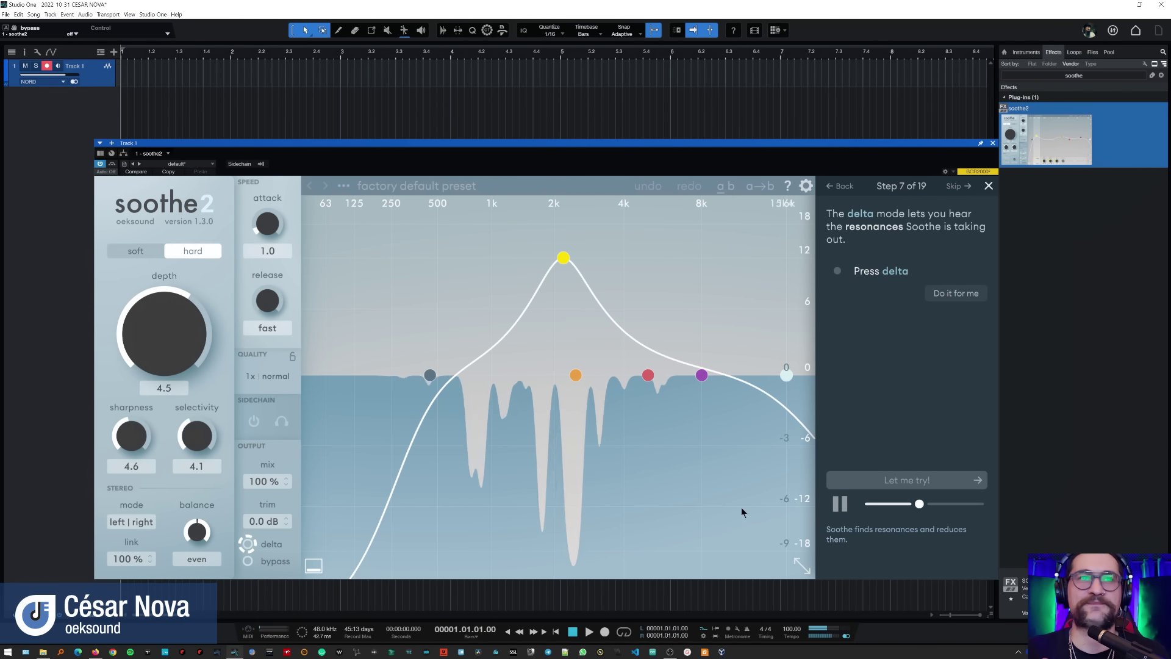
left_click(249, 545)
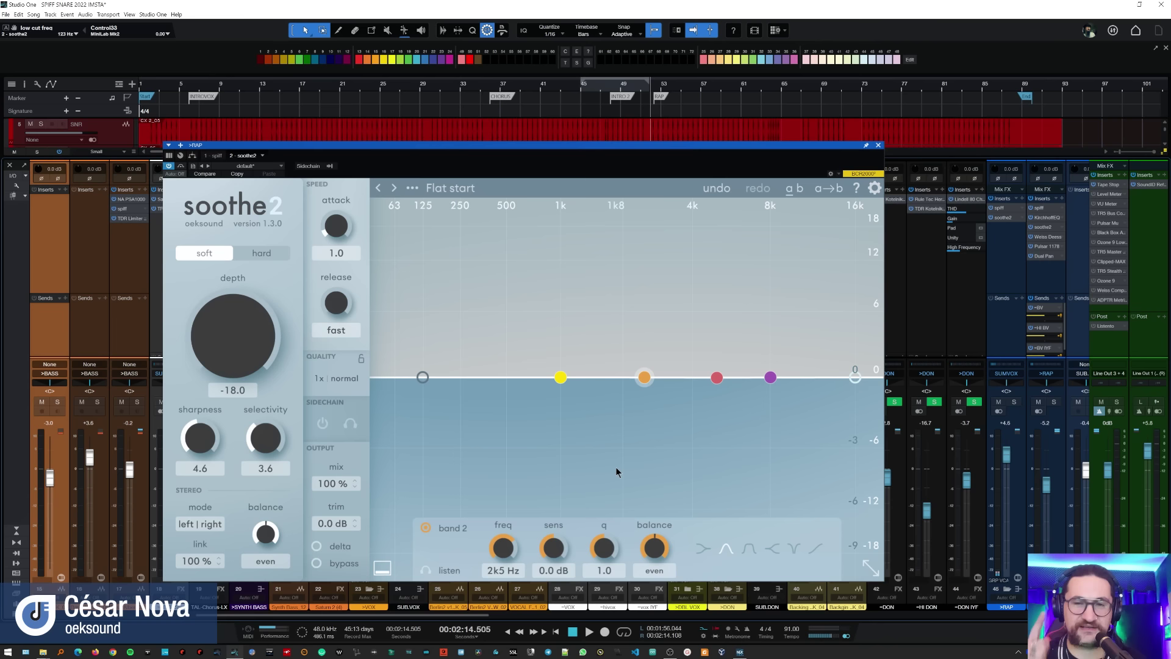
Step: Play the >RAP bus section and set soothe2's depth to 4.8, passing through 6.0
key("space")
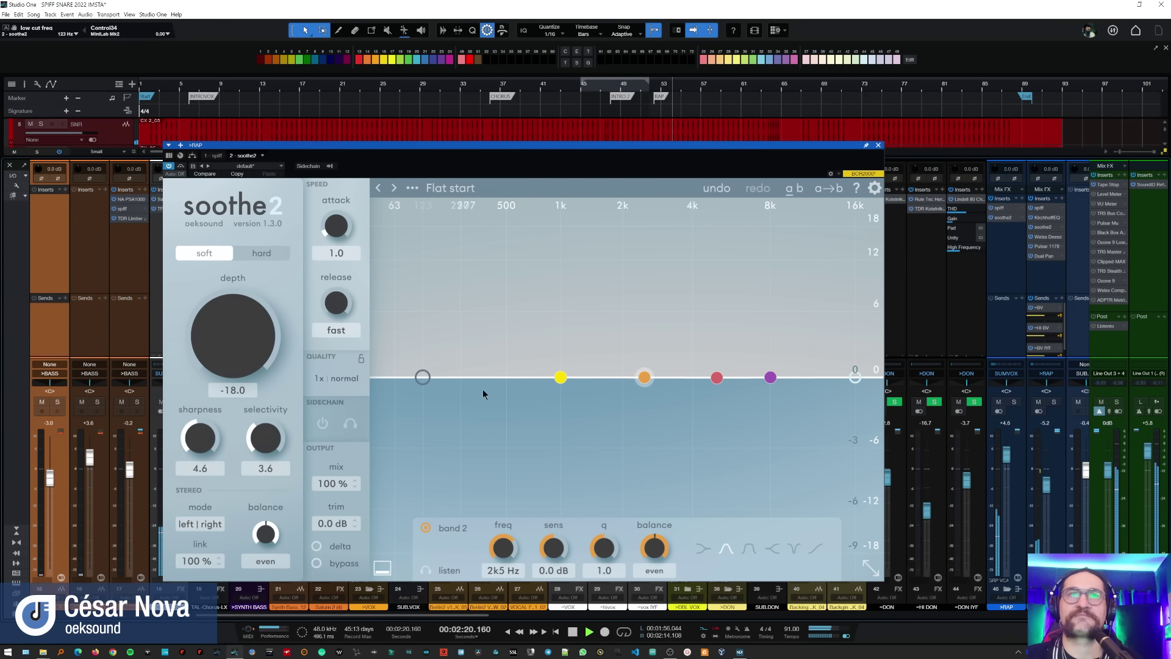
left_click_drag(253, 332, 261, 278)
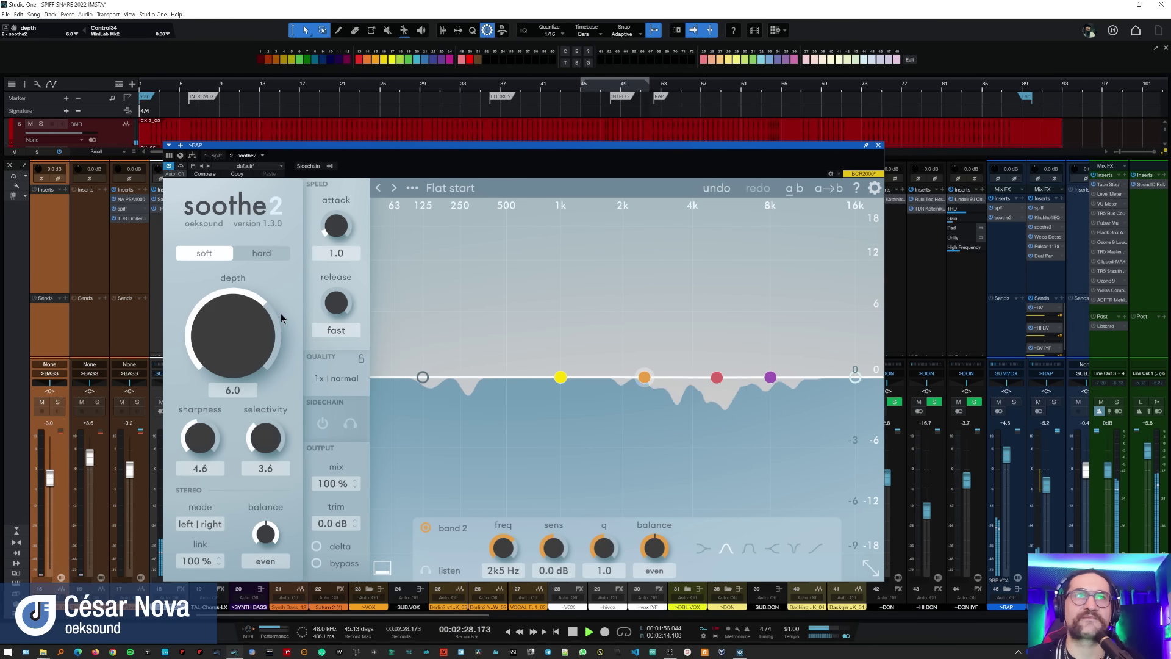
left_click_drag(253, 308, 251, 340)
Step: Raise band 3 slightly in the highs and set band 1 to 179 Hz, 4.2 dB sensitivity and a q of 0.4
left_click_drag(716, 381, 755, 360)
left_click_drag(560, 377, 437, 335)
scroll(437, 335, "down", 6)
scroll(260, 349, "up", 8)
scroll(260, 349, "down", 2)
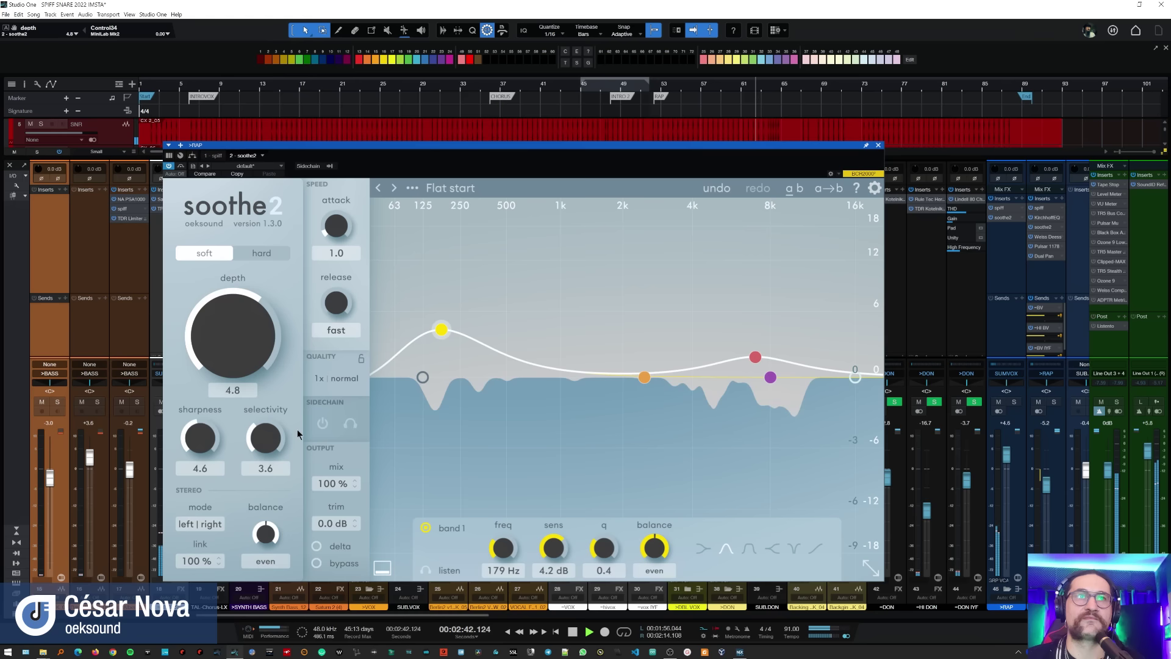
Step: Set soothe2's output trim to 1.4 dB and stop playback
scroll(328, 522, "up", 4)
key("space")
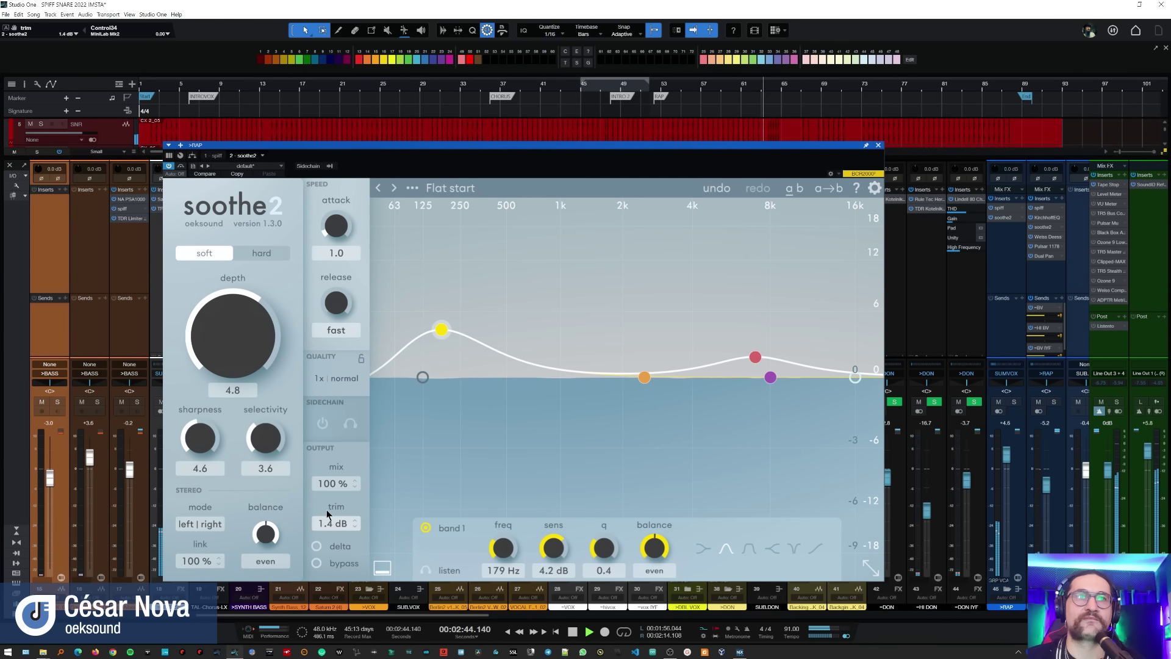
scroll(328, 521, "up", 3)
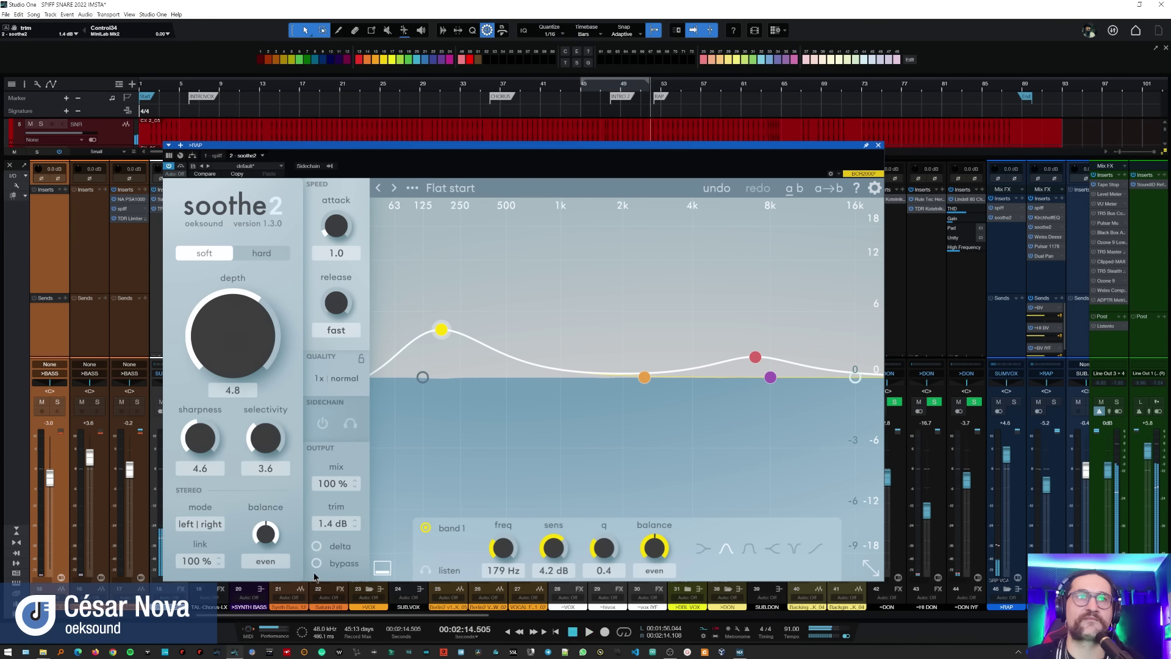
Step: Compare the vocal against bypass during playback and raise the output trim to 1.7 dB
key("space")
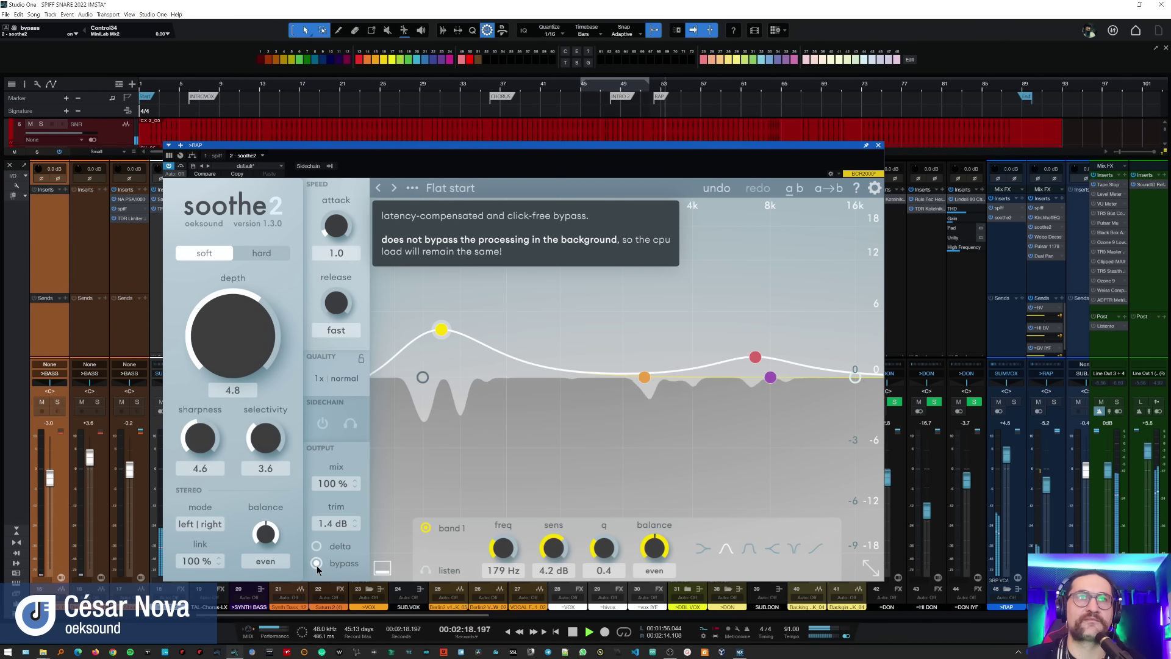
left_click(317, 563)
scroll(332, 522, "up", 3)
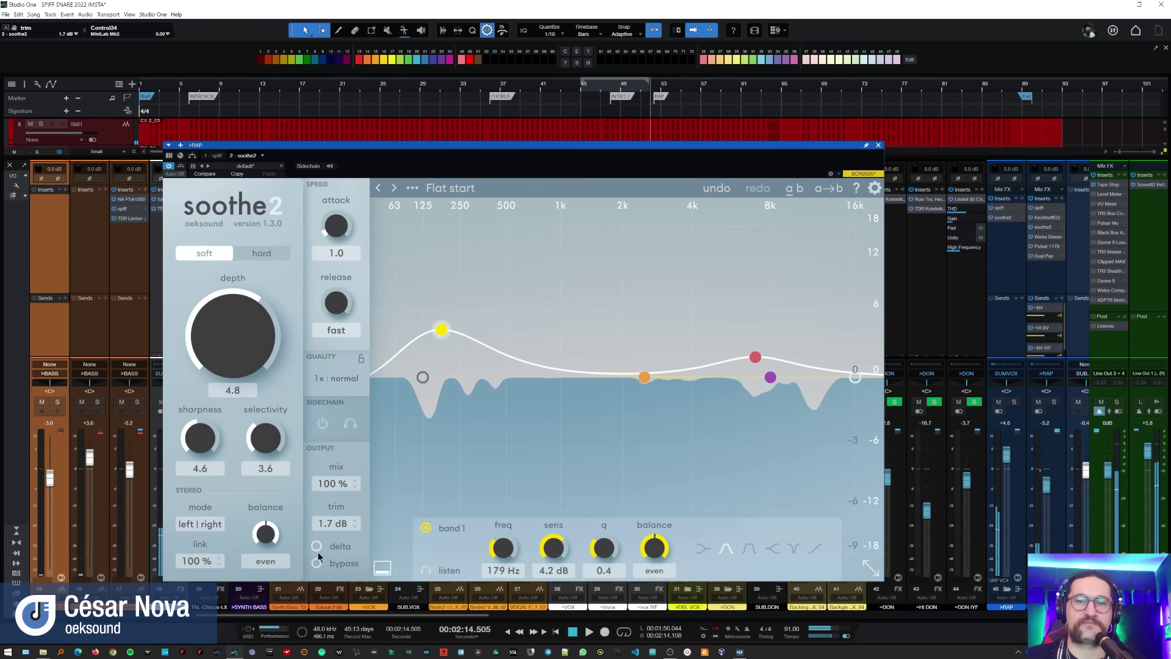
Step: Replay the section with soothe2 bypassed, and re-enable the processing to compare the two sounds
key("space")
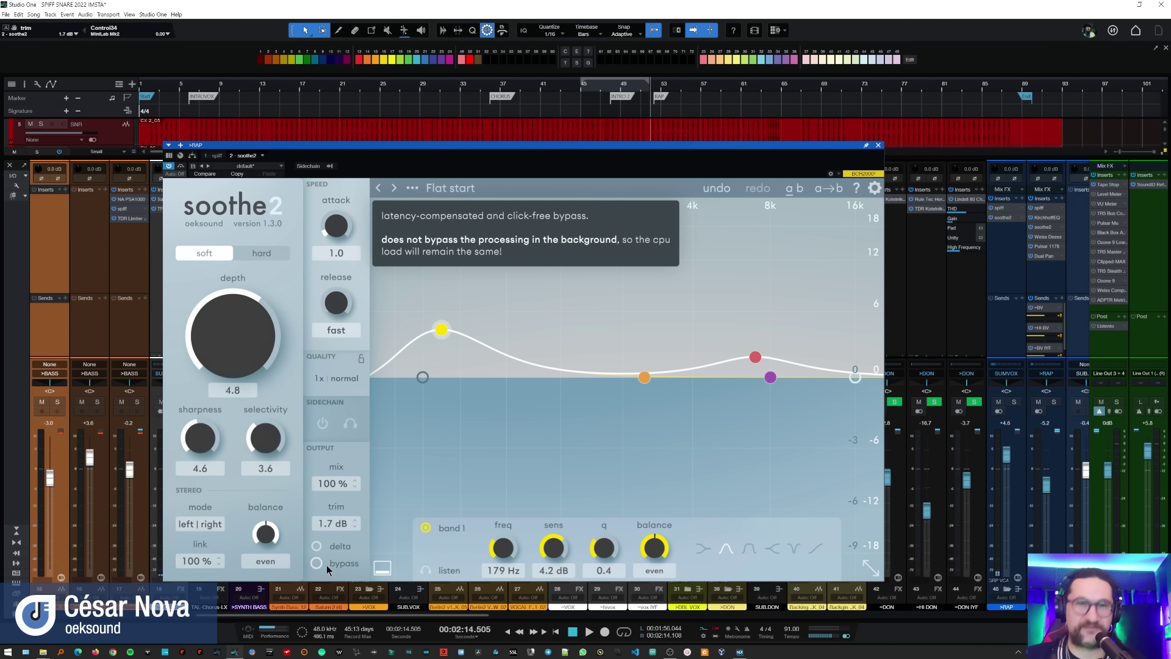
left_click(318, 562)
key("space")
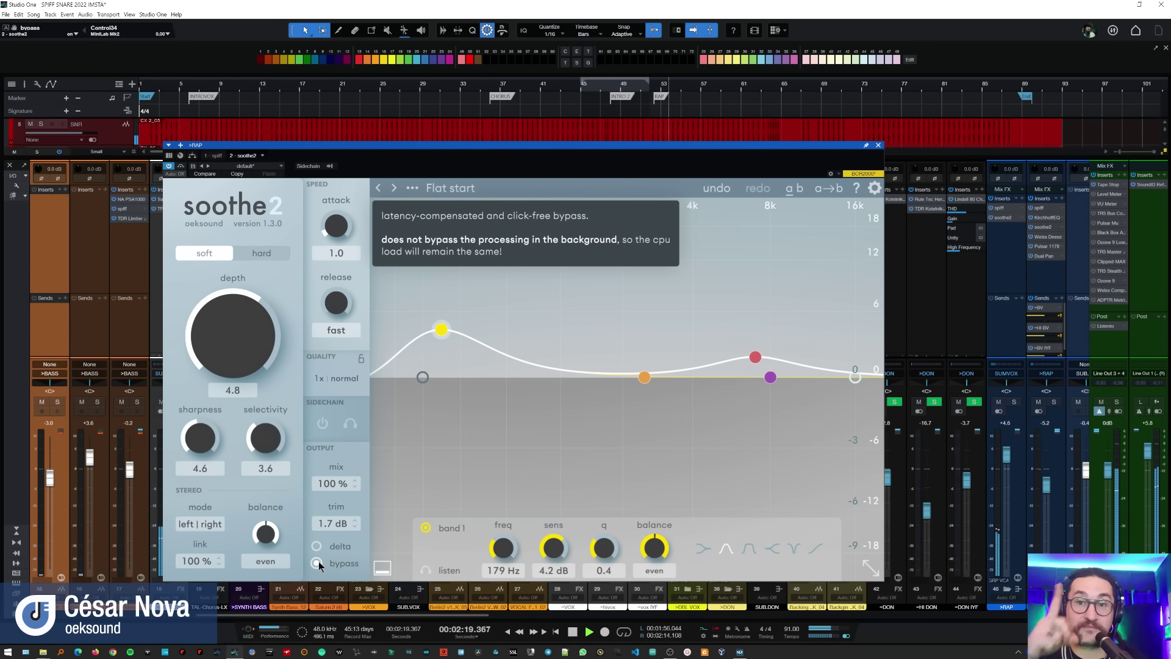
left_click(317, 562)
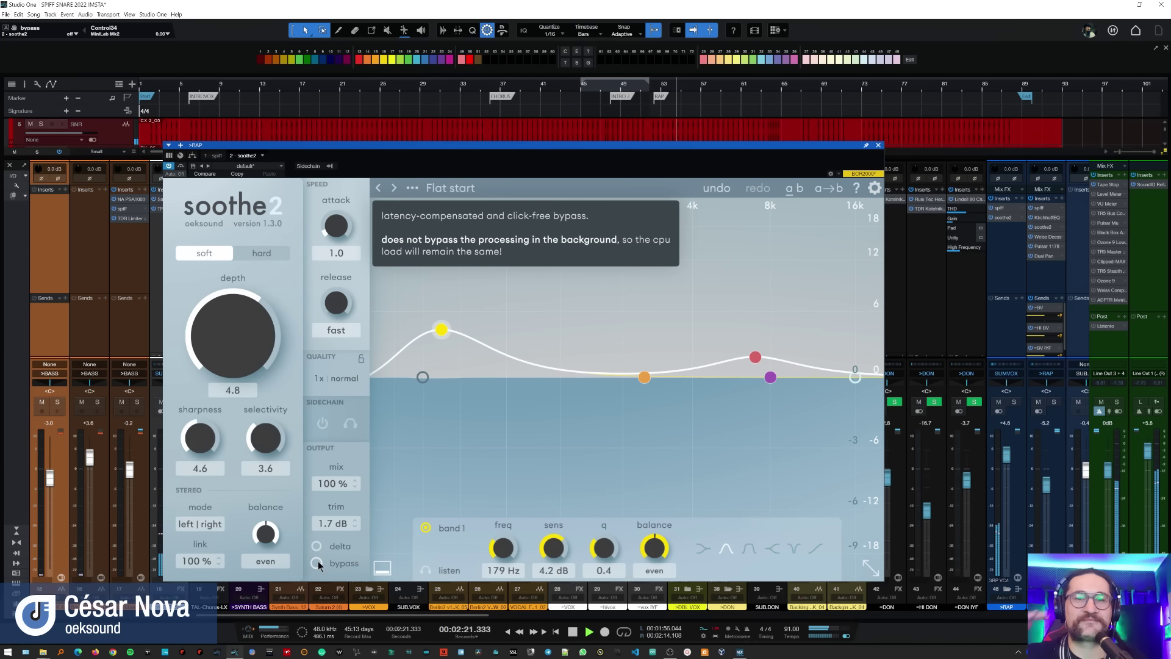
Step: Move band 3 to 7k6 Hz with 3.4 dB sensitivity and stop playback
left_click_drag(757, 358, 768, 340)
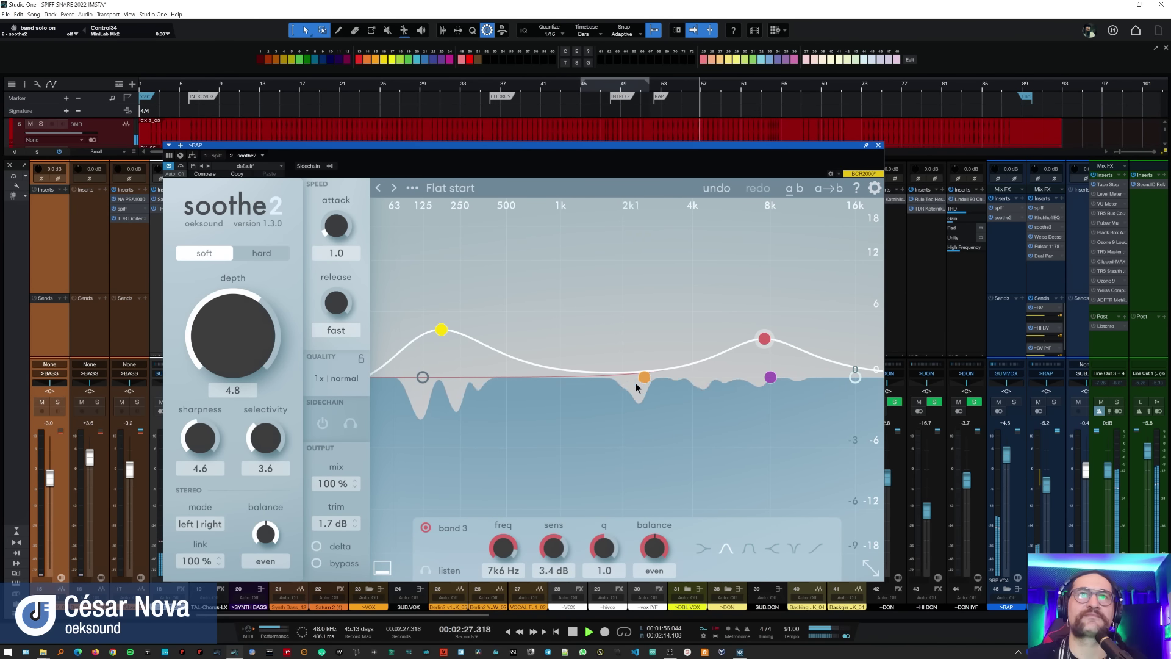
key("space")
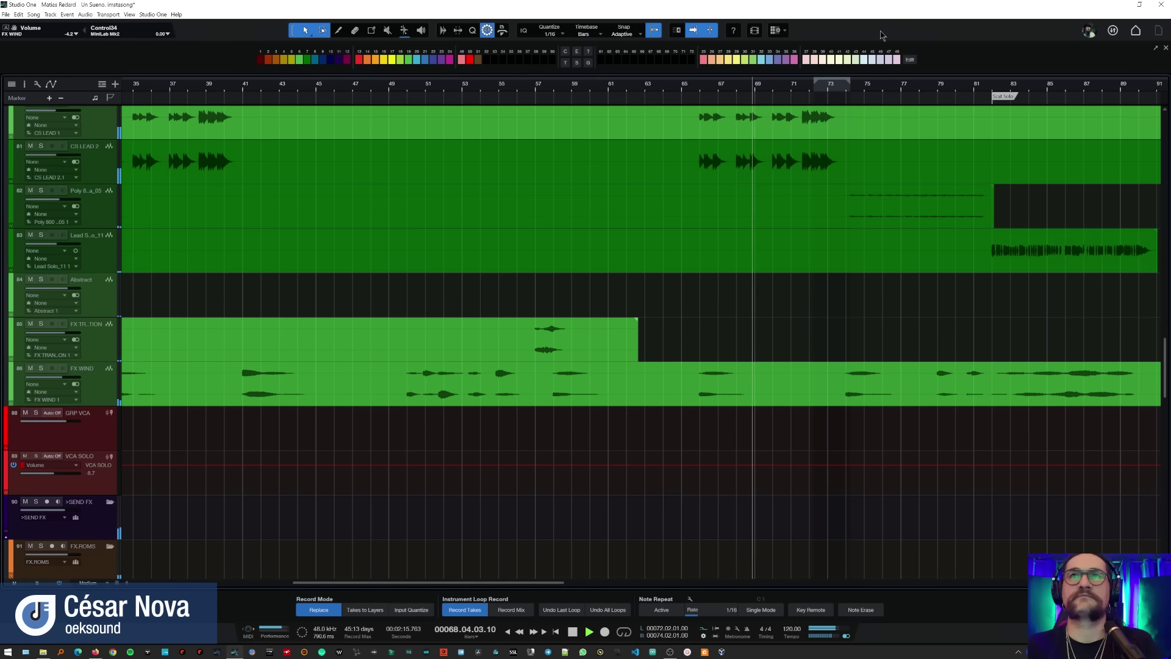
Step: Look through the lead and FX tracks in the arrangement while the song plays, and stop playback
scroll(842, 266, "up", 5)
scroll(841, 267, "down", 4)
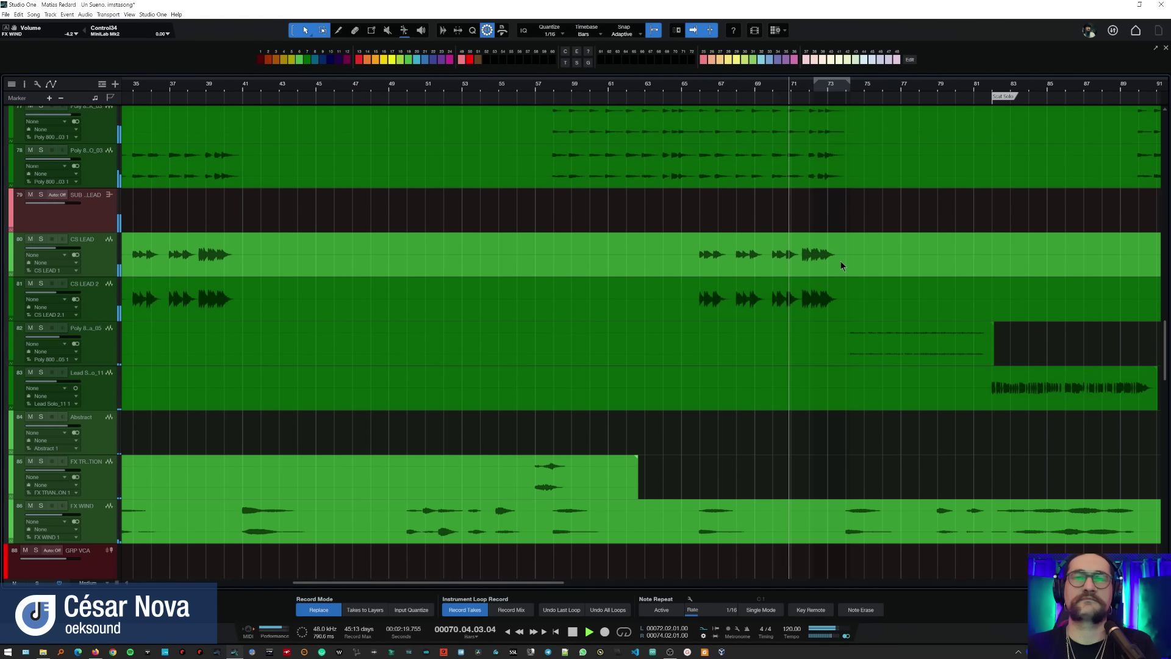
scroll(842, 265, "down", 2)
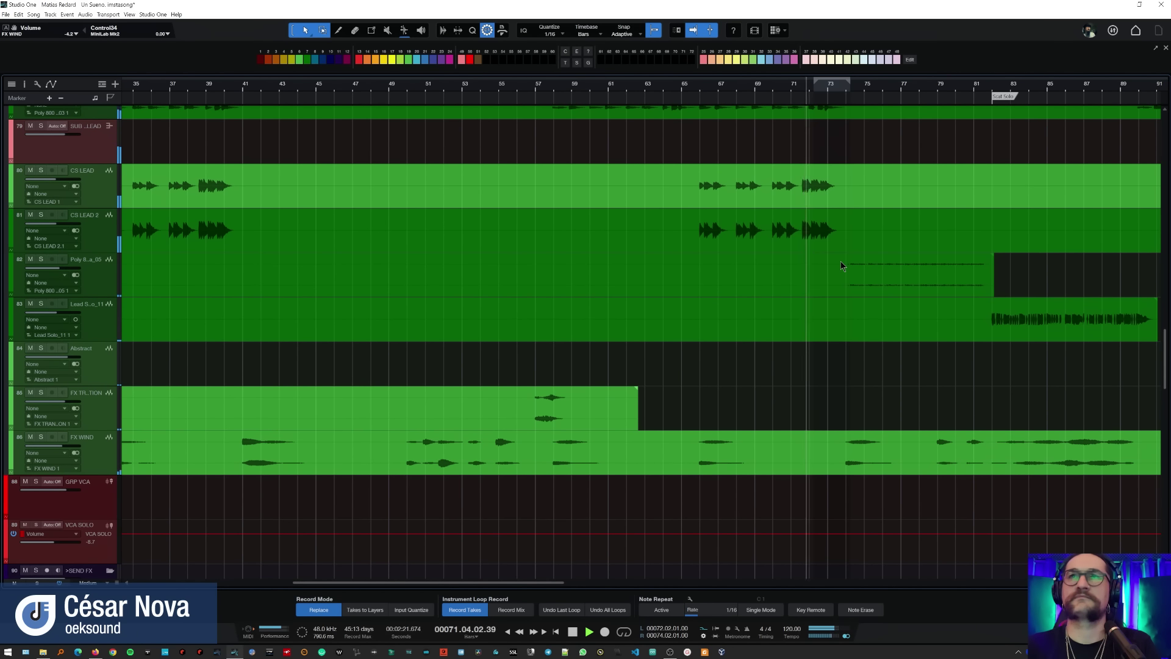
scroll(841, 265, "up", 2)
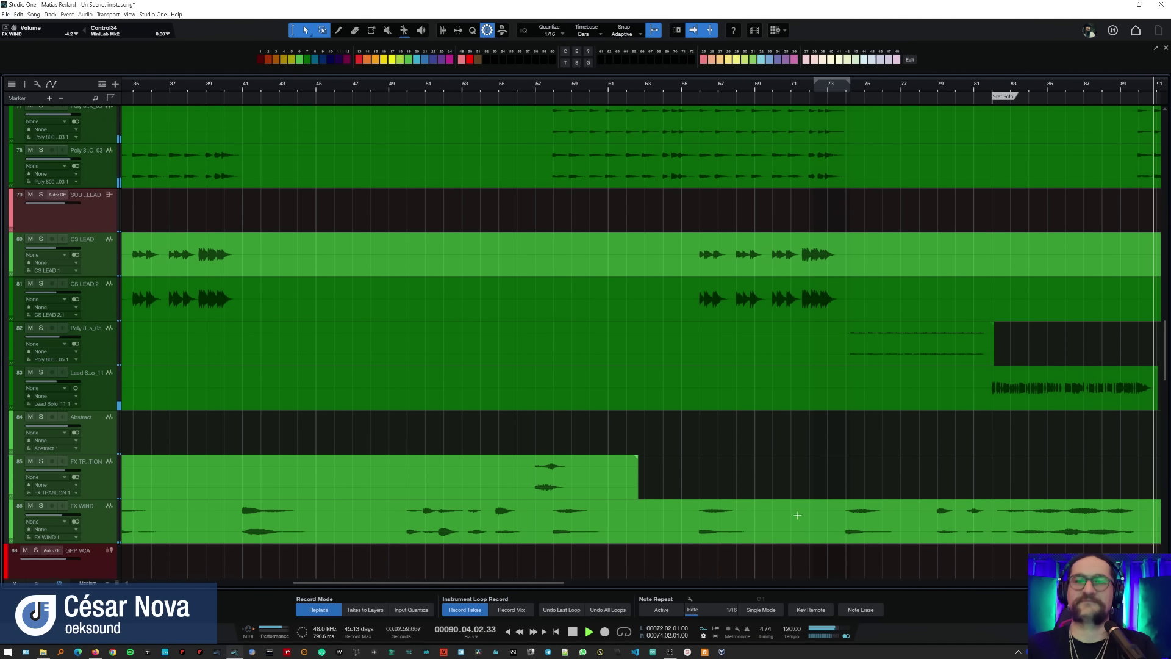
key("space")
scroll(798, 515, "down", 8)
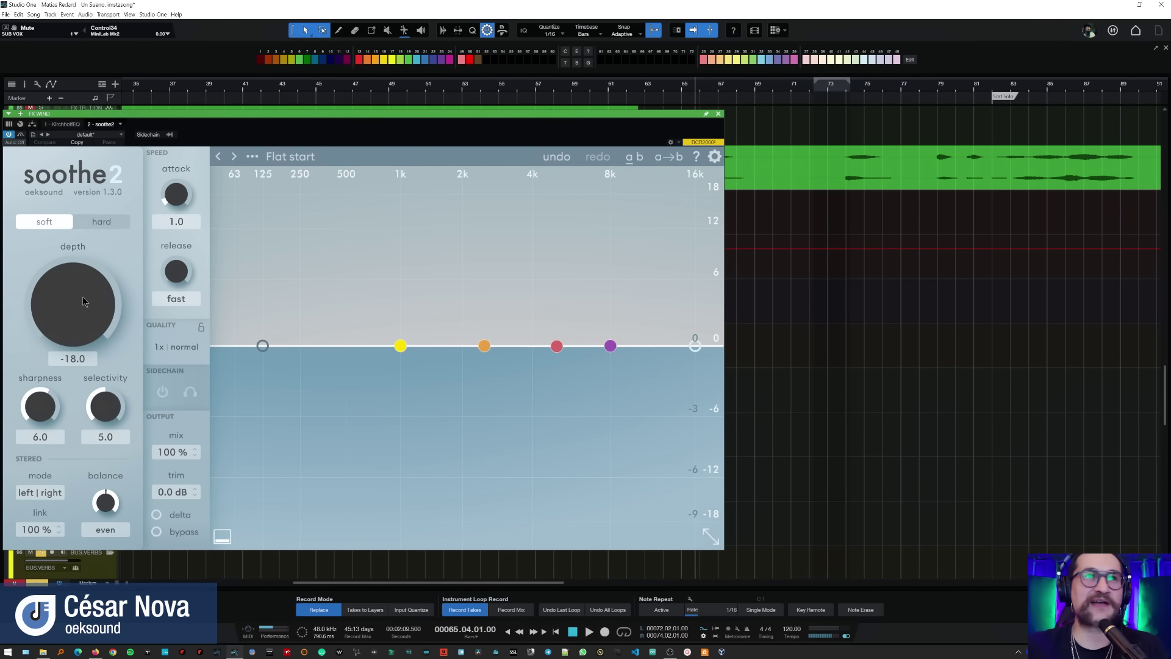
Step: Audition the FX WIND track with soothe2's depth at minimum, and raise the depth to 9.1 during playback
mouse_move(106, 311)
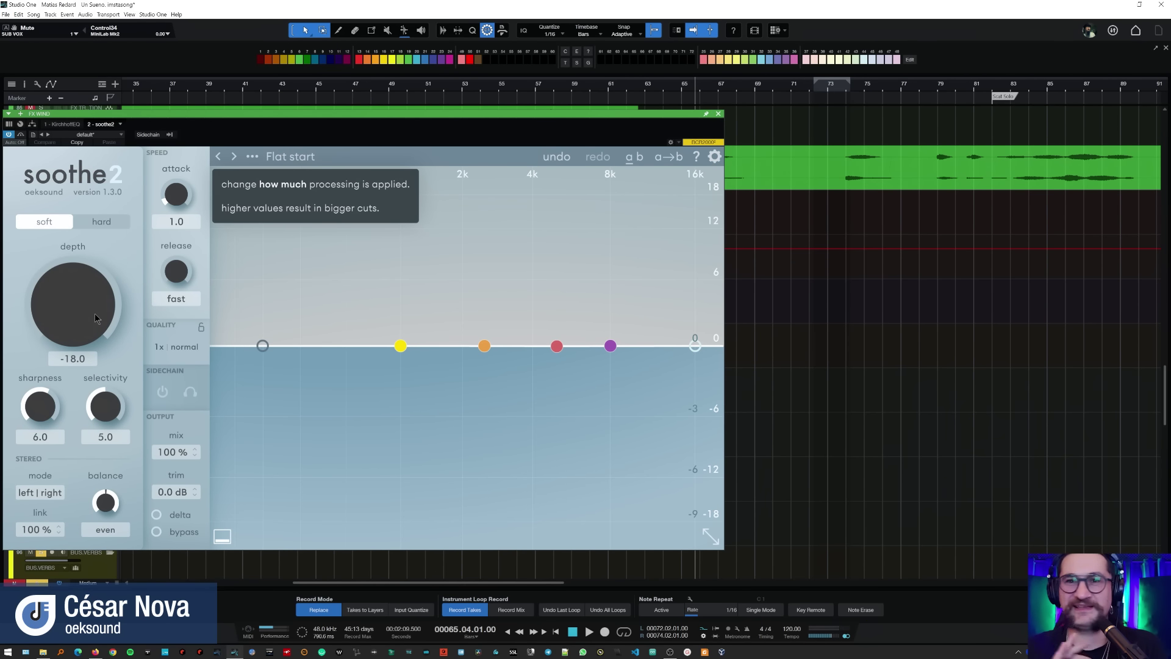
key("space")
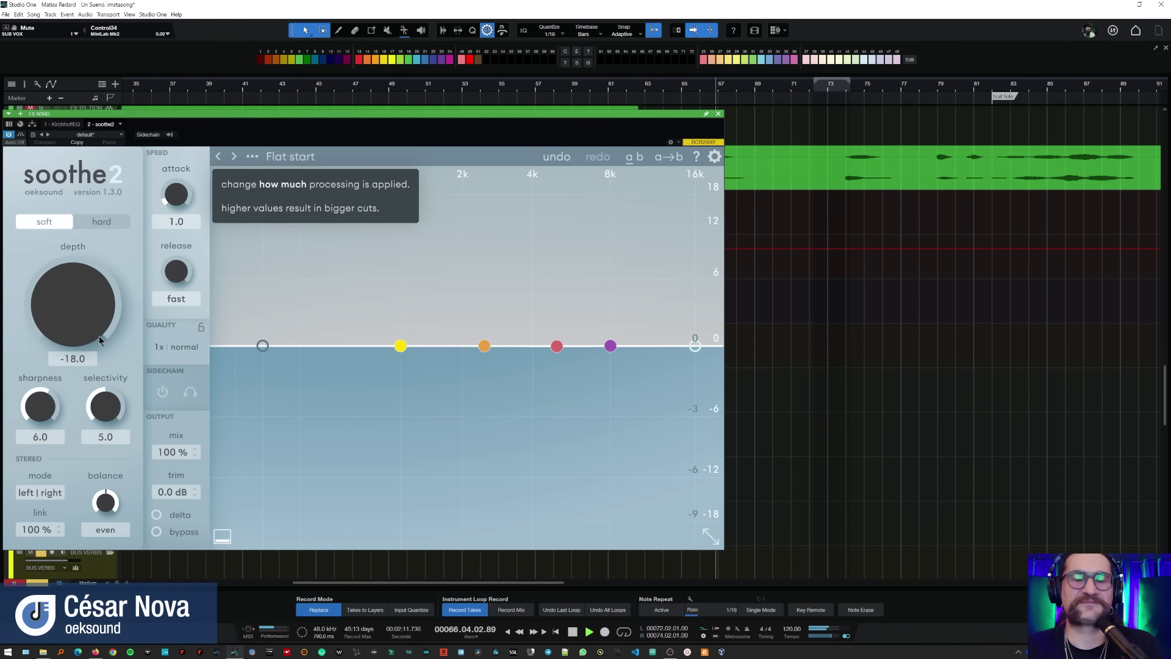
key("space")
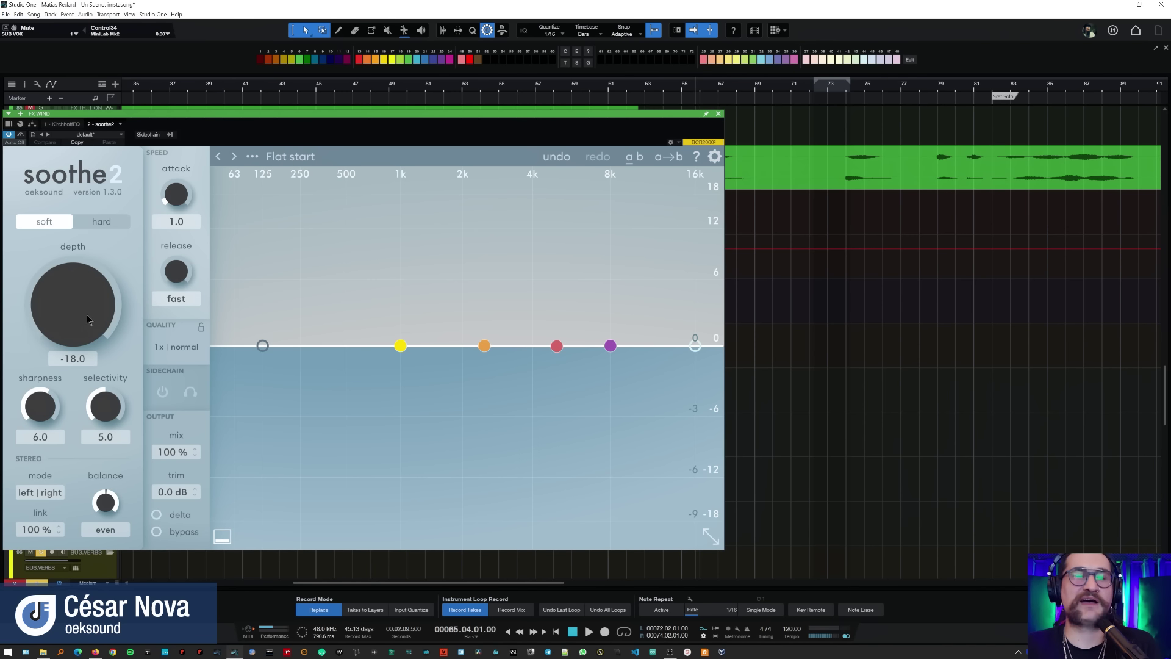
key("space")
left_click_drag(84, 321, 98, 232)
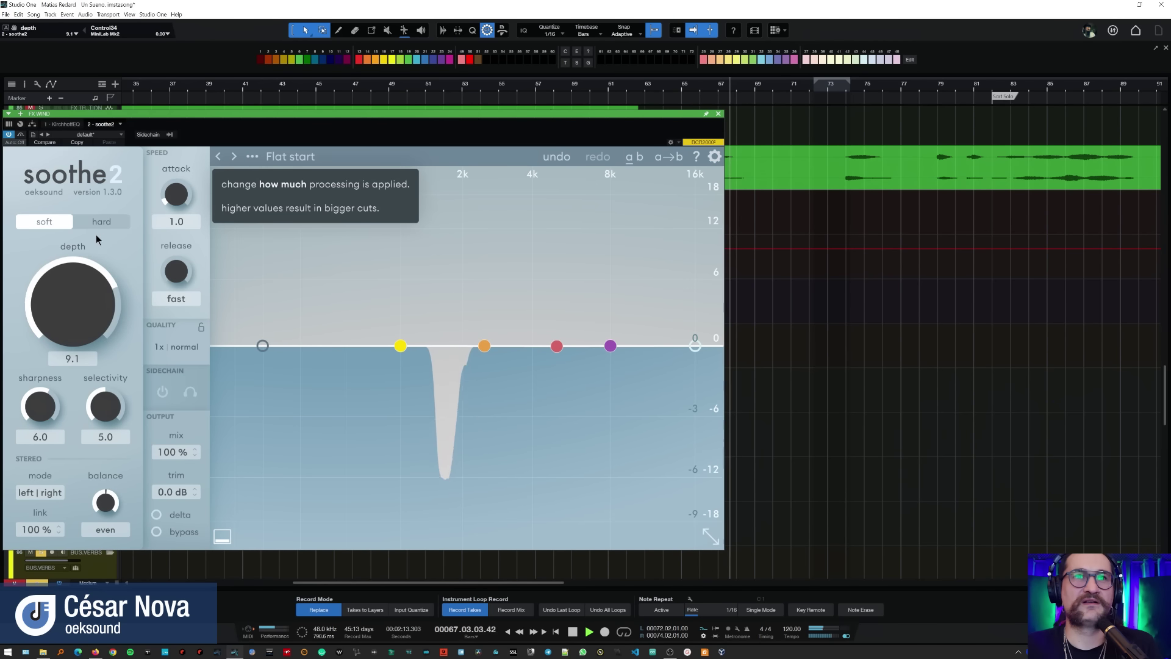
Step: Set the selectivity to 4.0 and refine it to 6.1, and set the sharpness to 5.2 while auditioning FX WIND
left_click_drag(94, 405, 88, 416)
key("space")
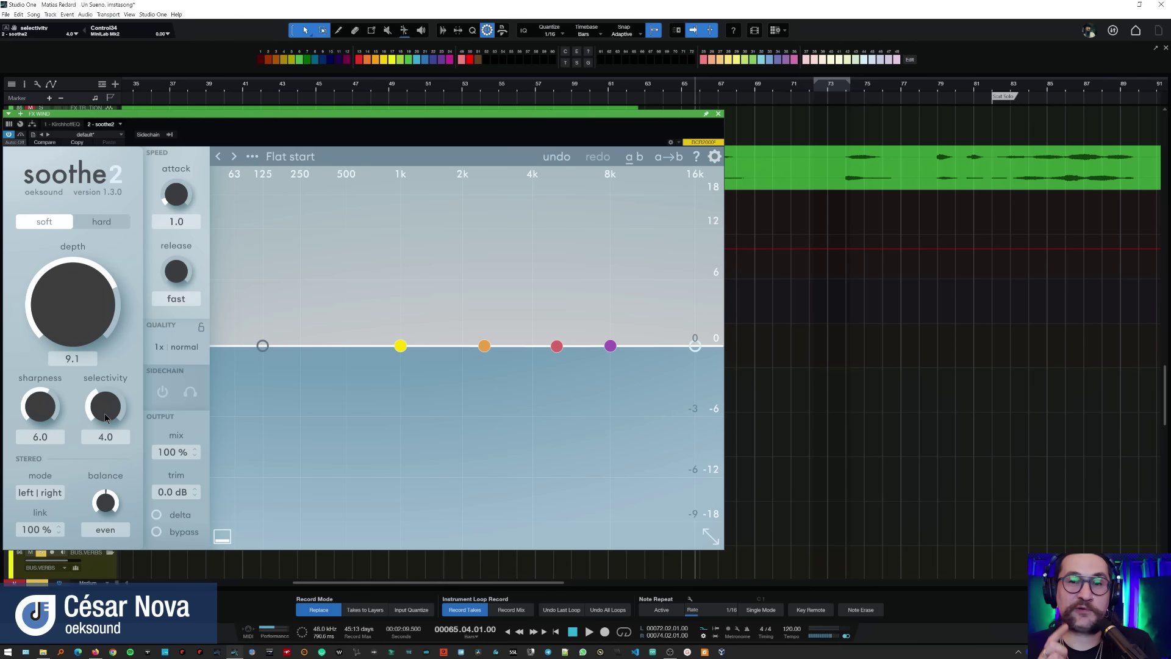
mouse_move(105, 412)
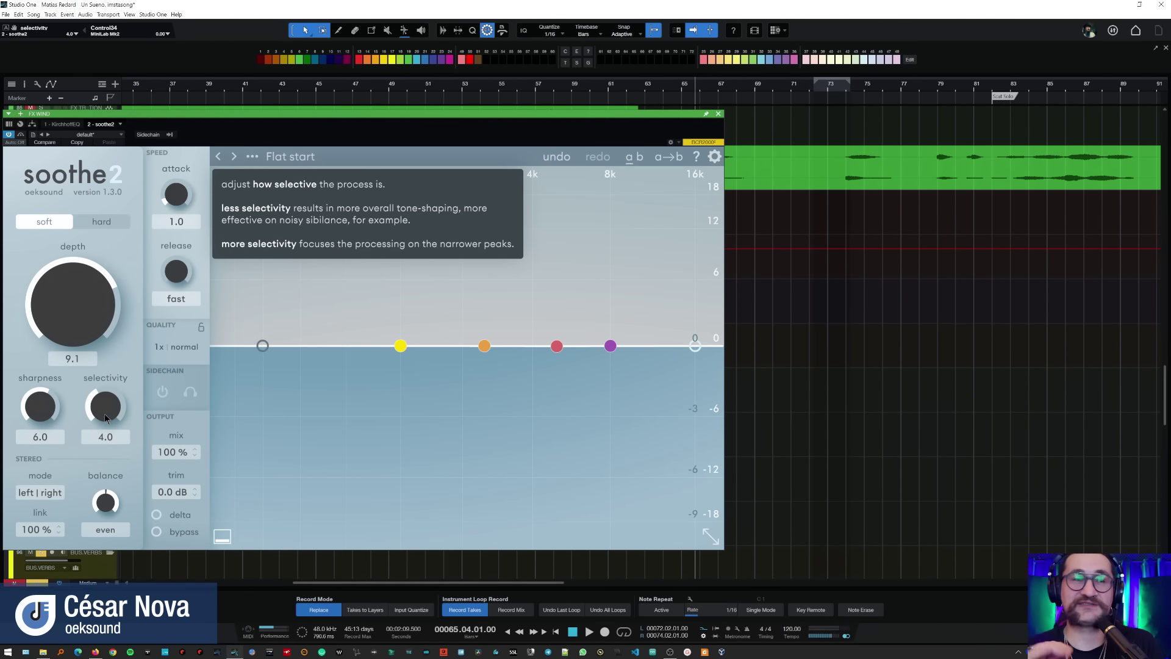
mouse_move(46, 421)
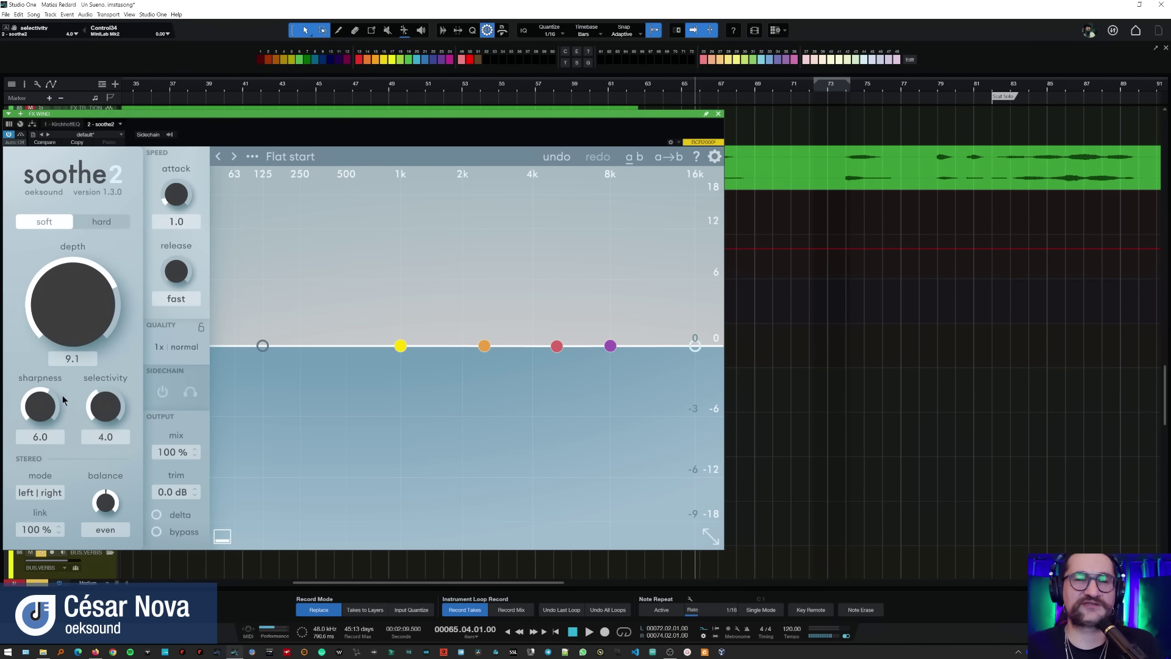
key("space")
left_click_drag(47, 420, 115, 404)
left_click_drag(41, 407, 36, 417)
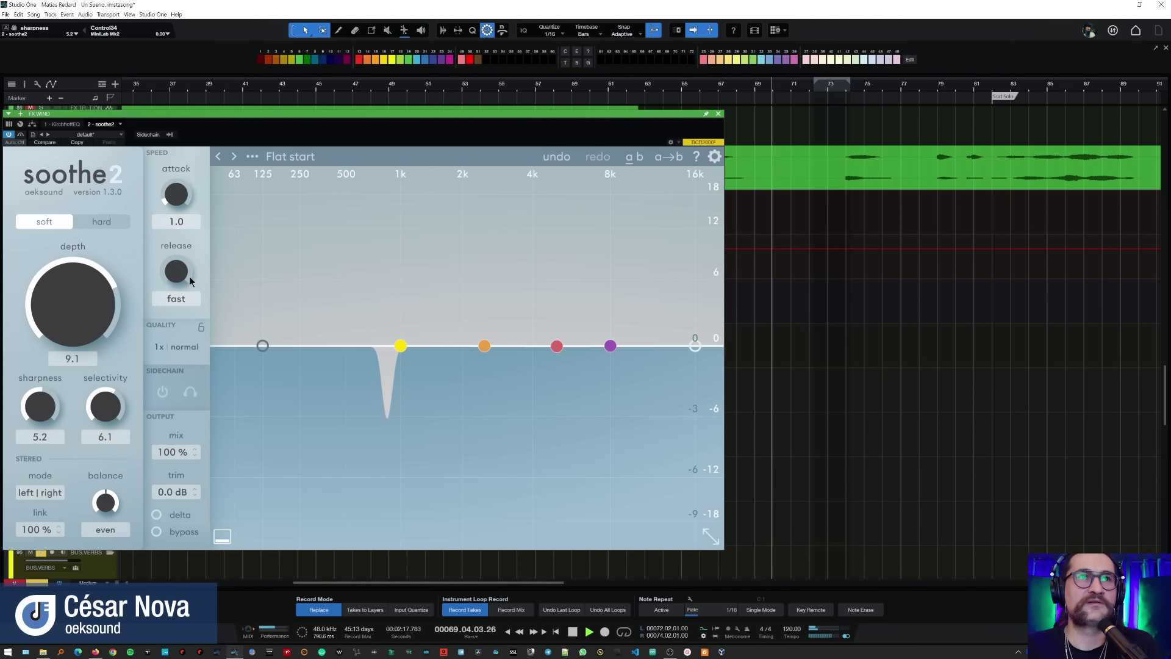
key("space")
Step: Increase soothe2's depth to 11.0, audition the wind effect, and ease the depth back to 10.7
left_click_drag(93, 306, 92, 299)
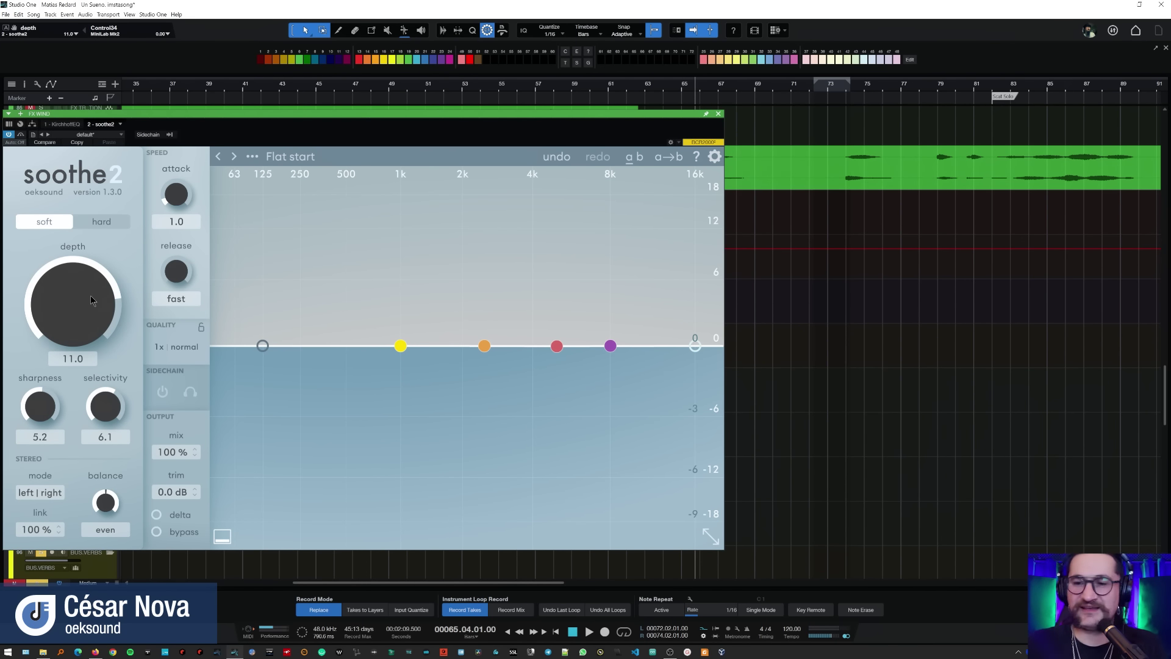
key("space")
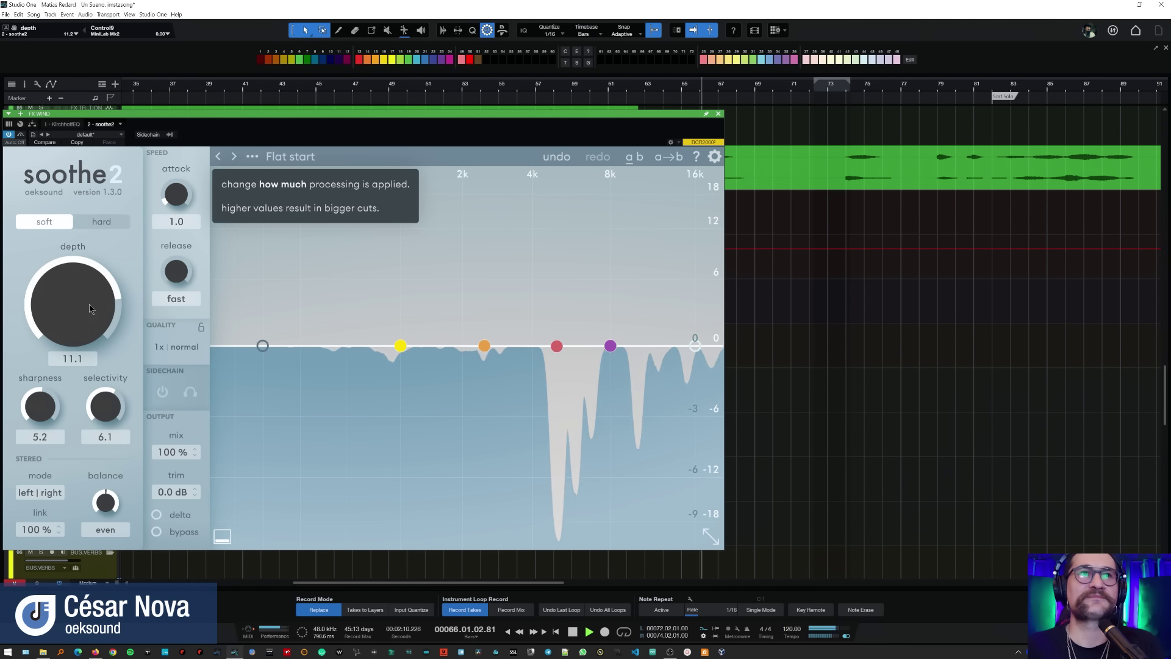
left_click_drag(90, 308, 90, 310)
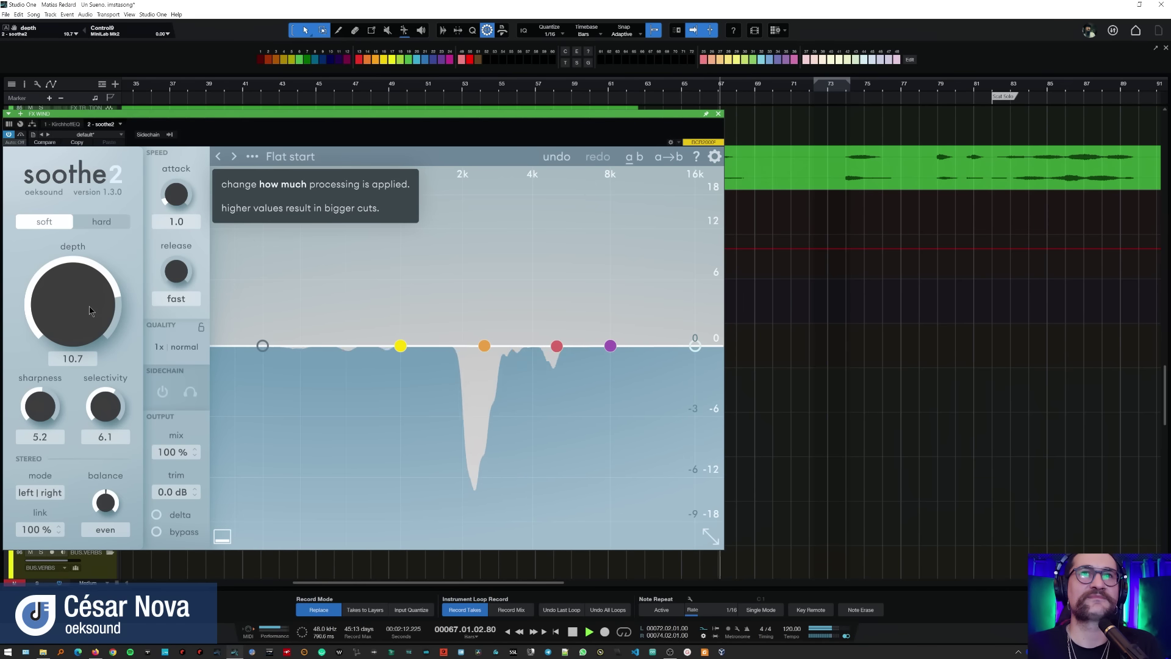
key("space")
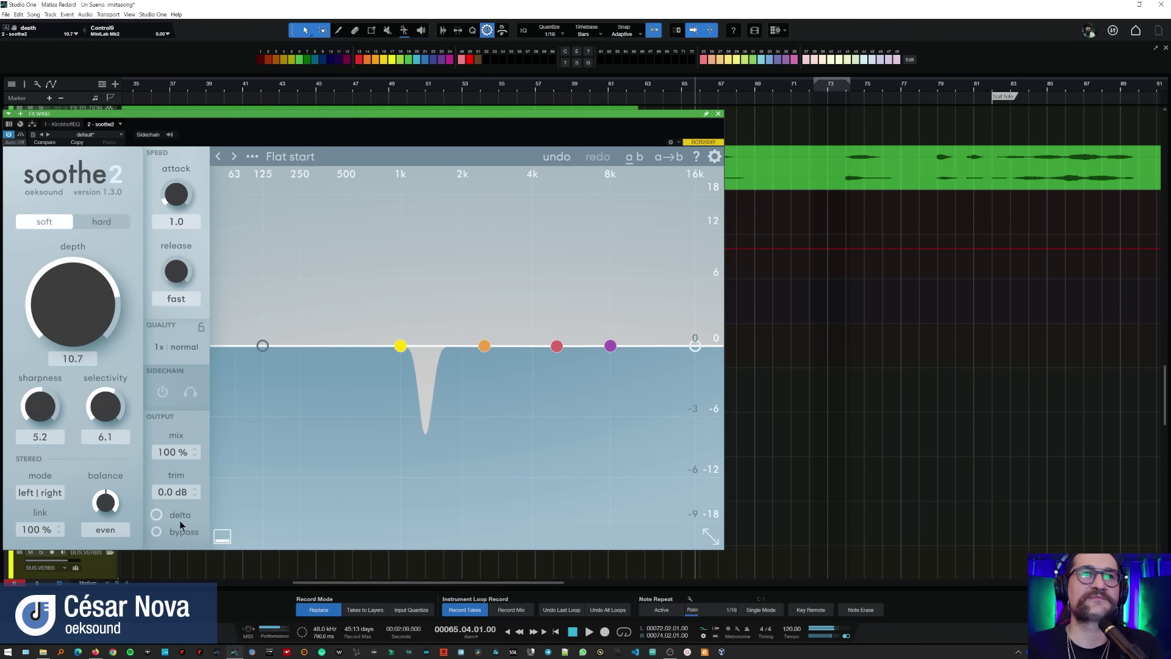
Step: Play the wind effect with soothe2 bypassed, and replay it with the processing active to compare
mouse_move(159, 535)
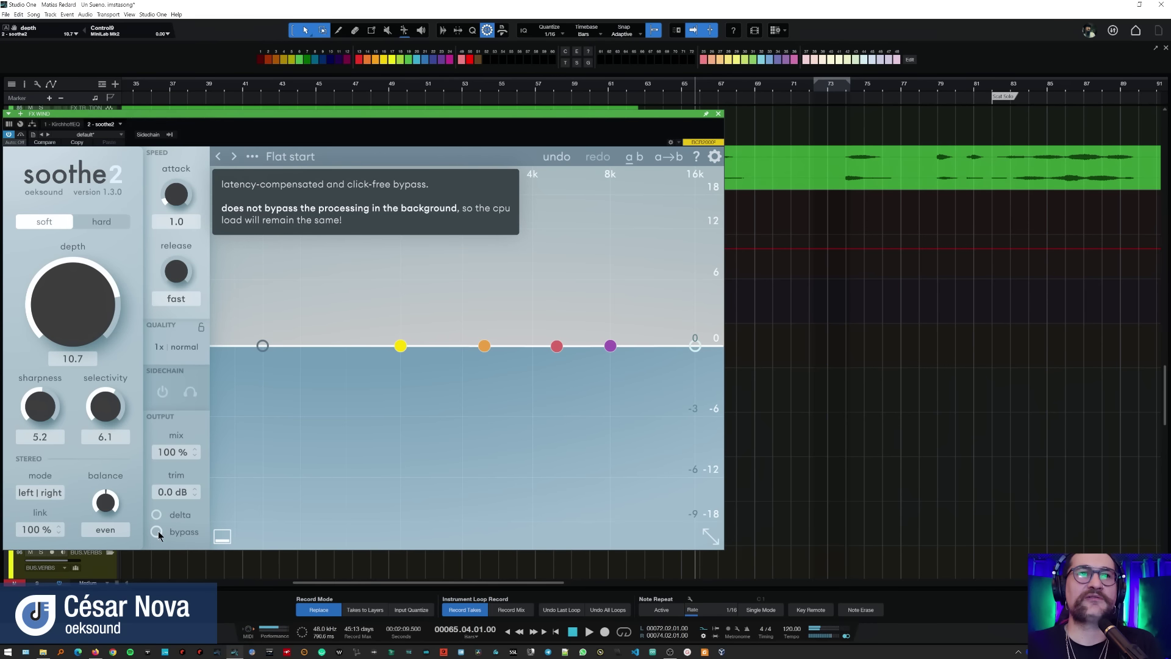
left_click(158, 533)
key("space")
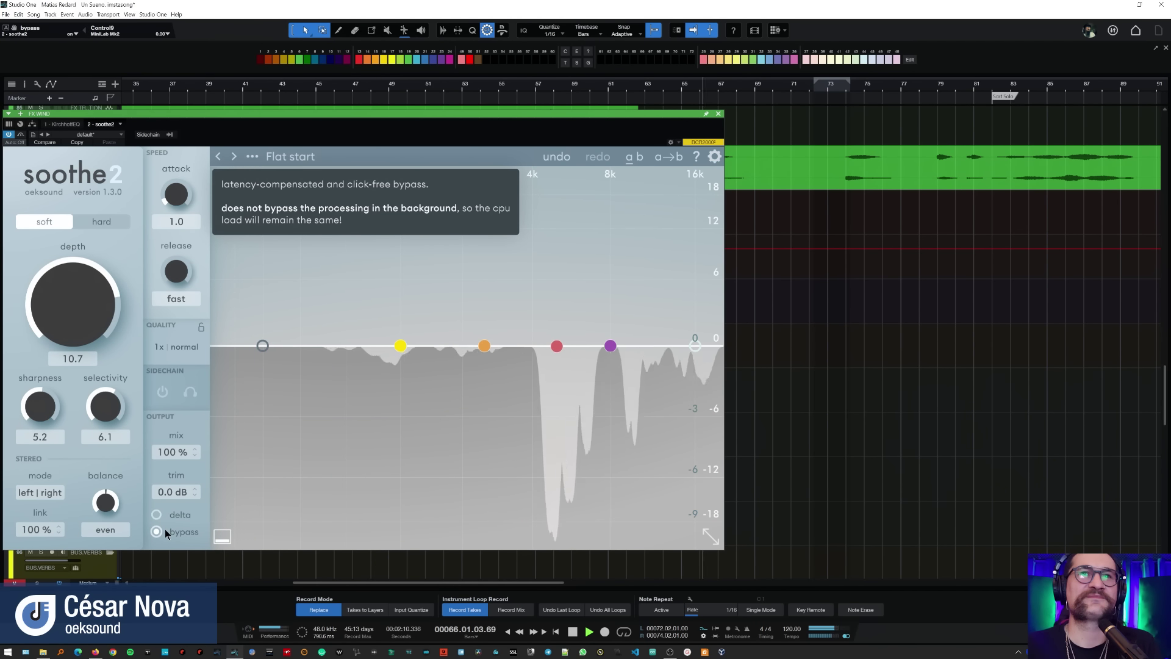
key("space")
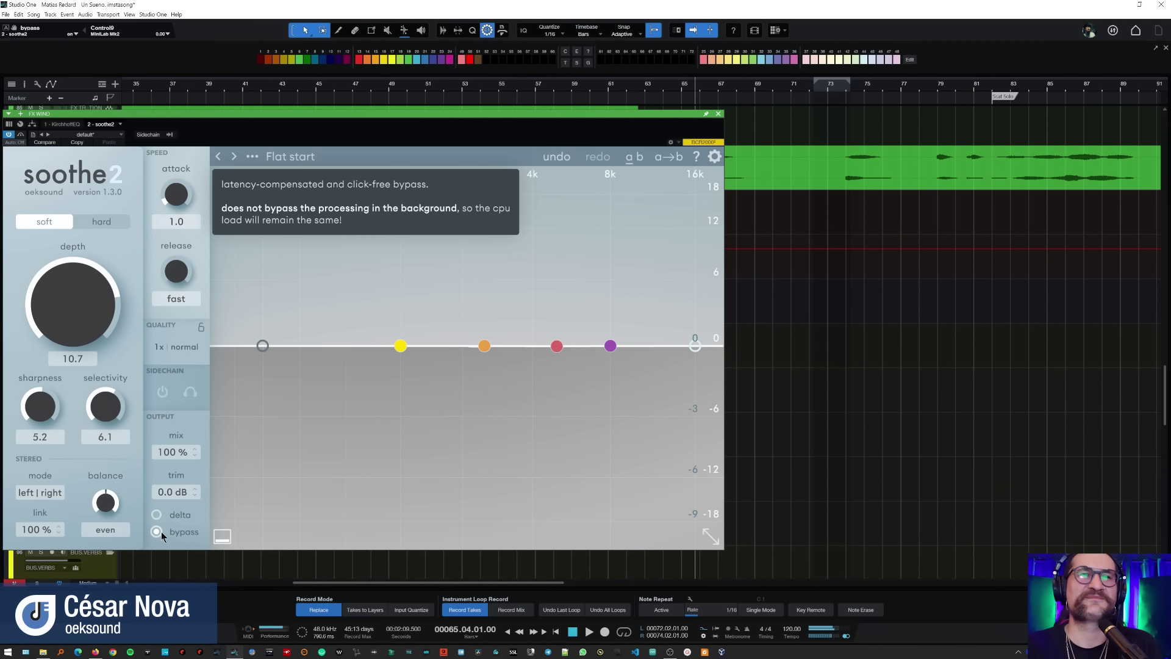
key("space")
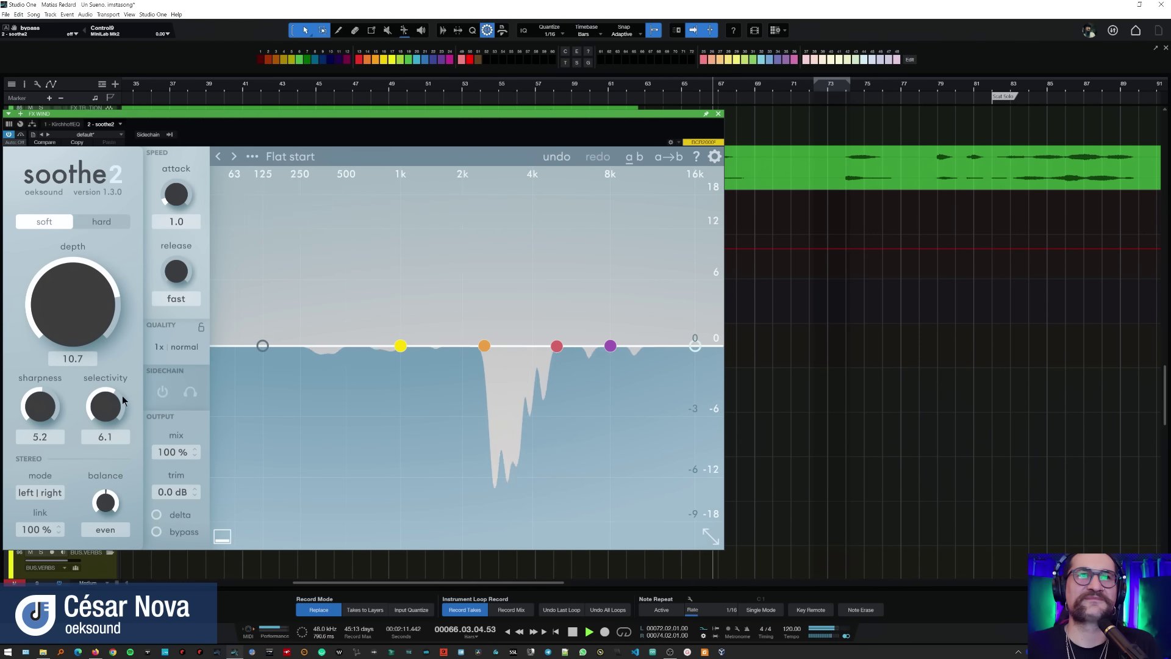
Step: Lower soothe2's depth to 7.7 on the FX WIND track and replay the wind effect
mouse_move(89, 333)
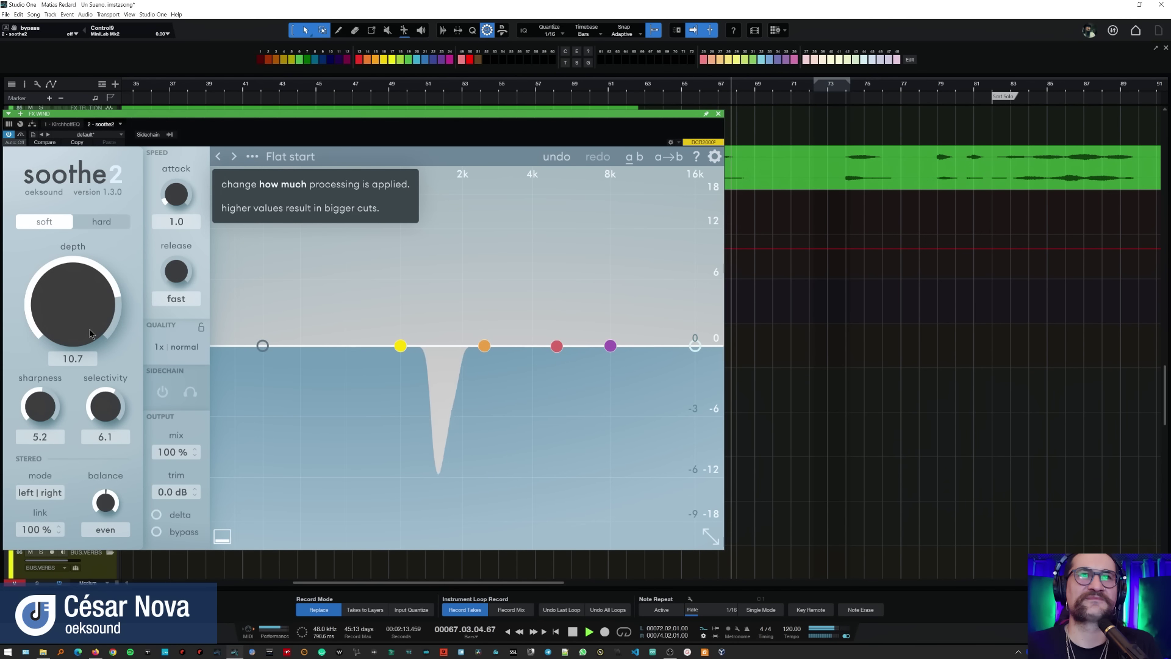
key("space")
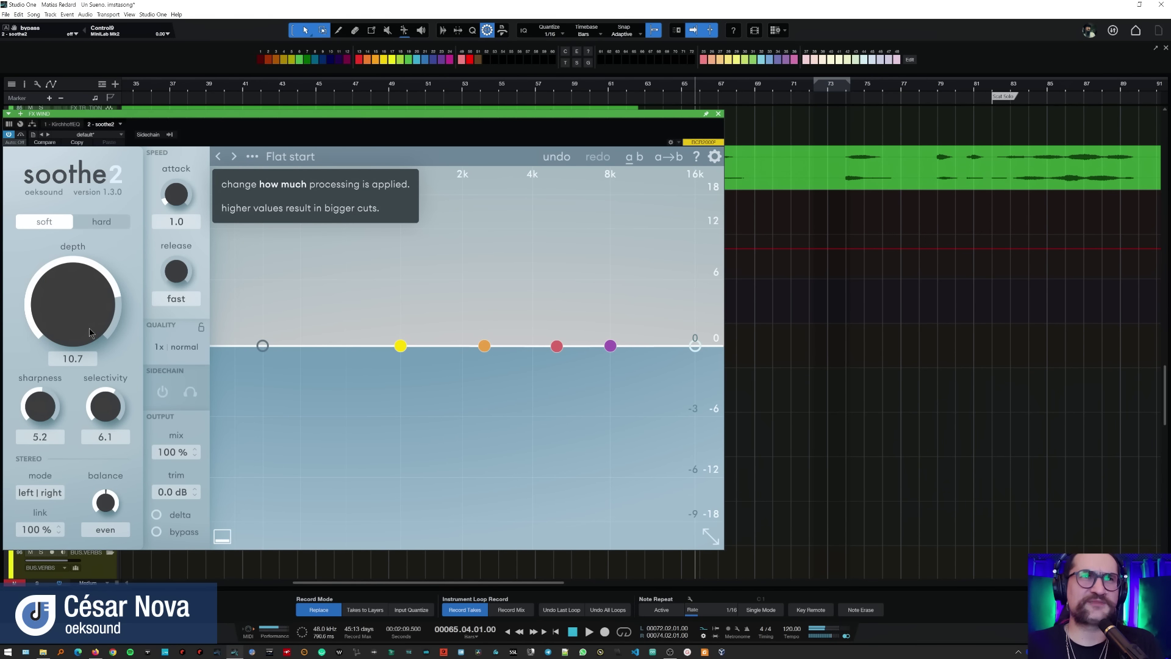
left_click_drag(89, 333, 84, 342)
key("space")
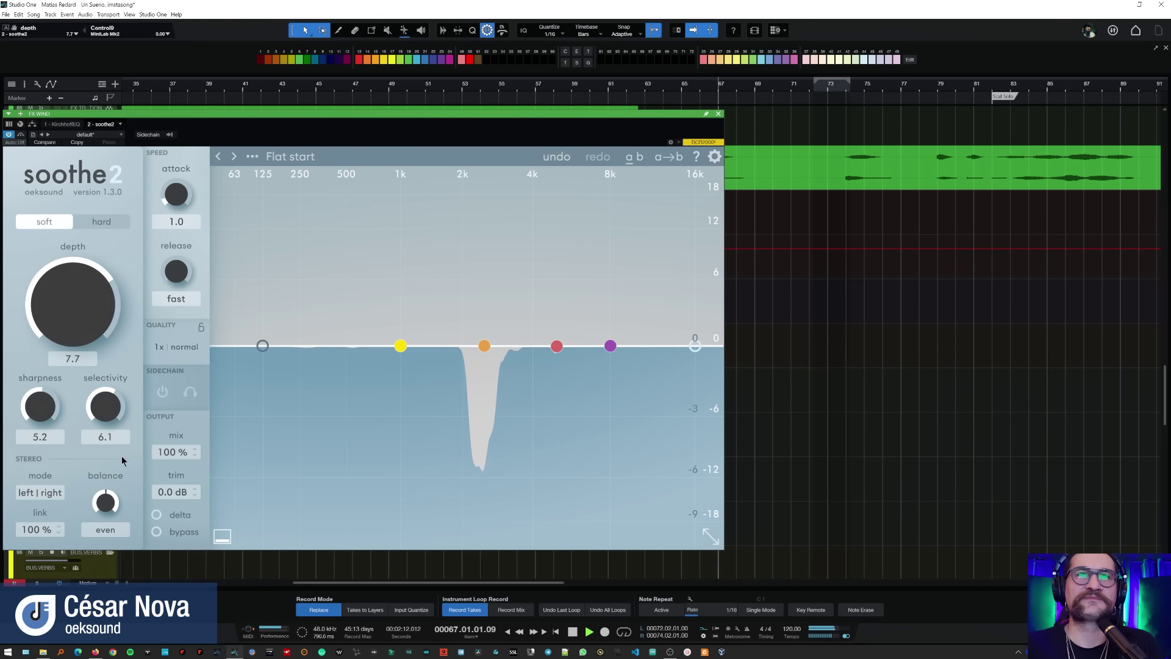
Step: Replay the wind effect with soothe2 bypassed, restore the processing for comparison, and stop playback
left_click(156, 532)
key("space")
key("space")
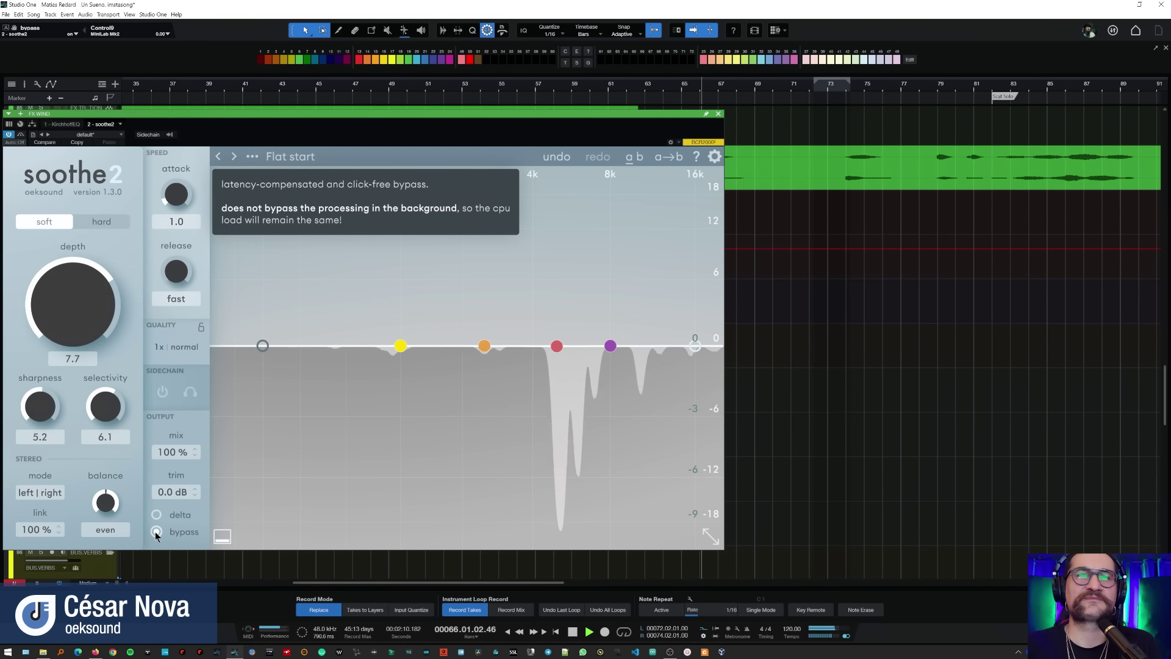
key("space")
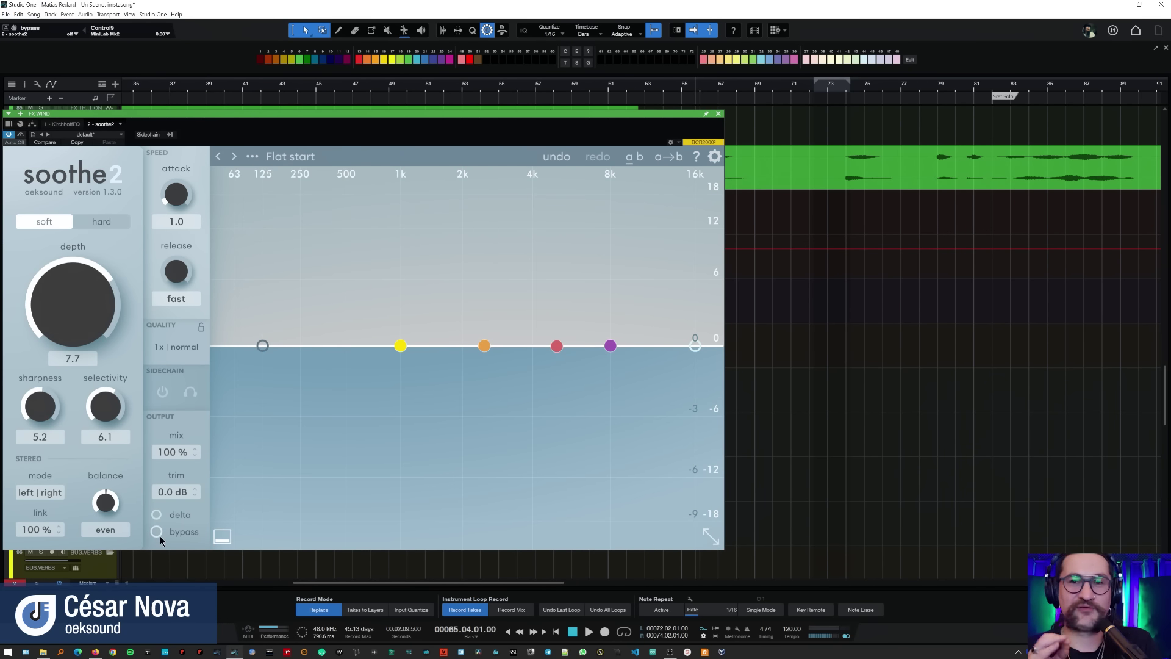
mouse_move(160, 535)
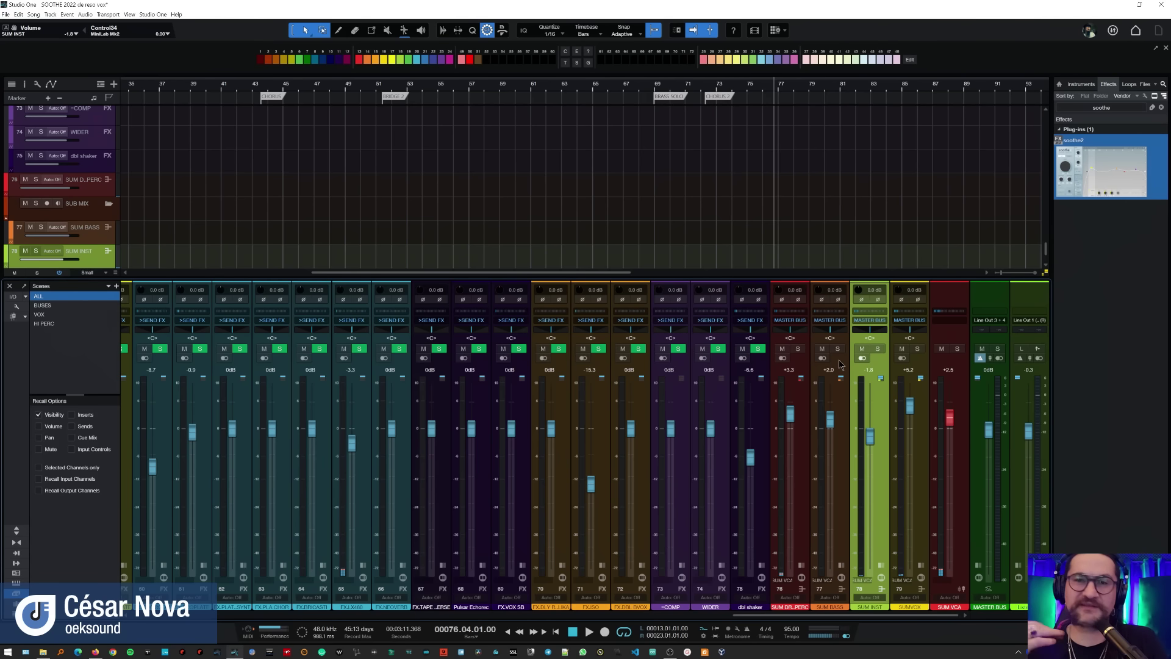
Step: Play the full mix of the vocal song, solo the SUM INST bus to hear it alone, and clear the solo
left_click(988, 588)
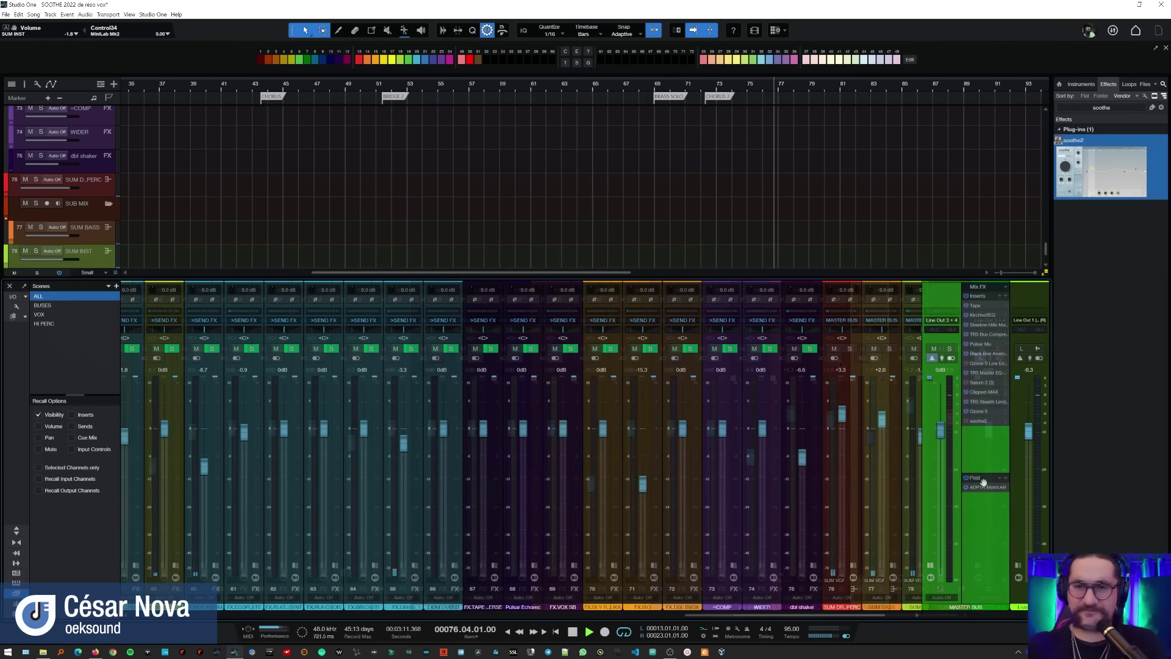
key("space")
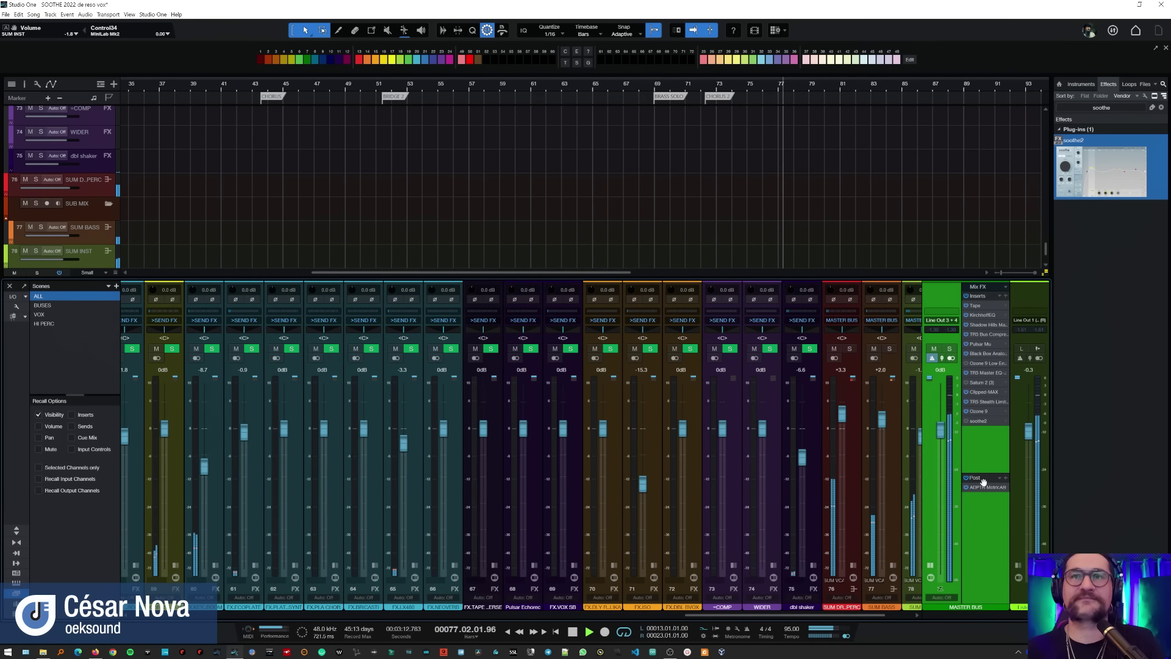
left_click(998, 441)
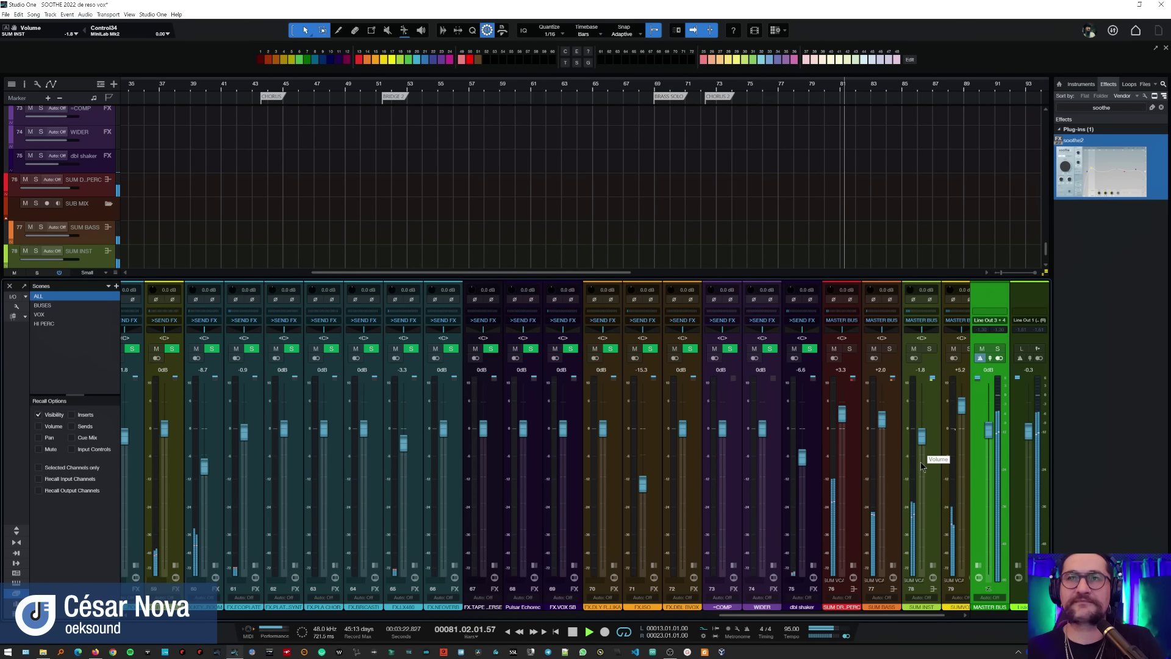
left_click(929, 348)
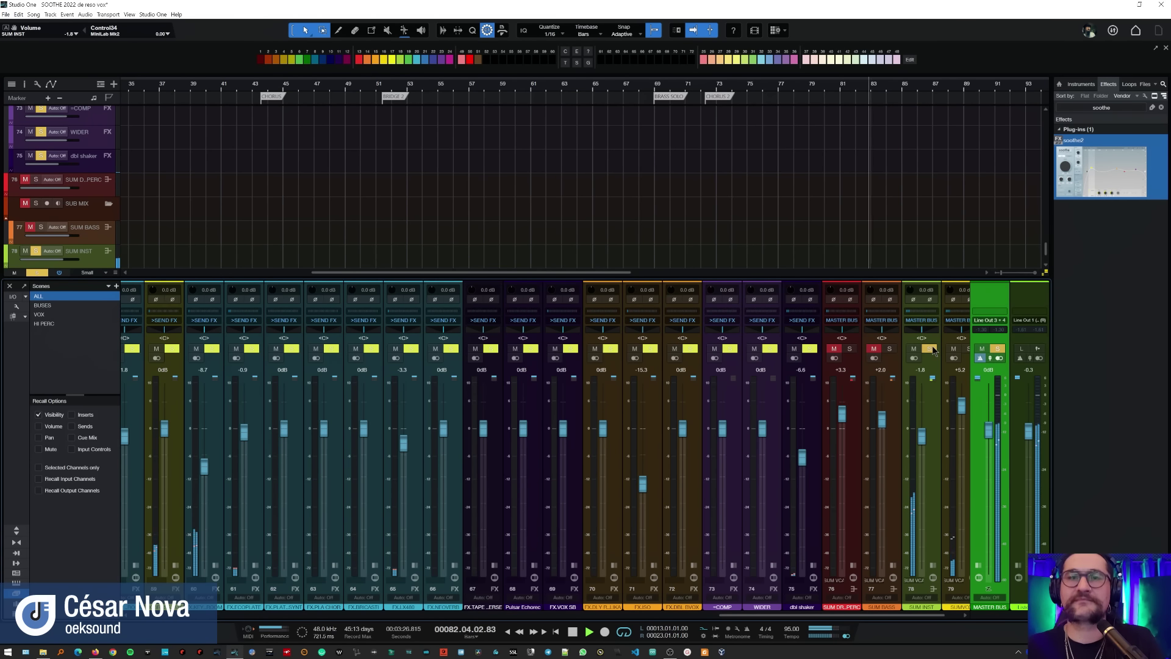
key("space")
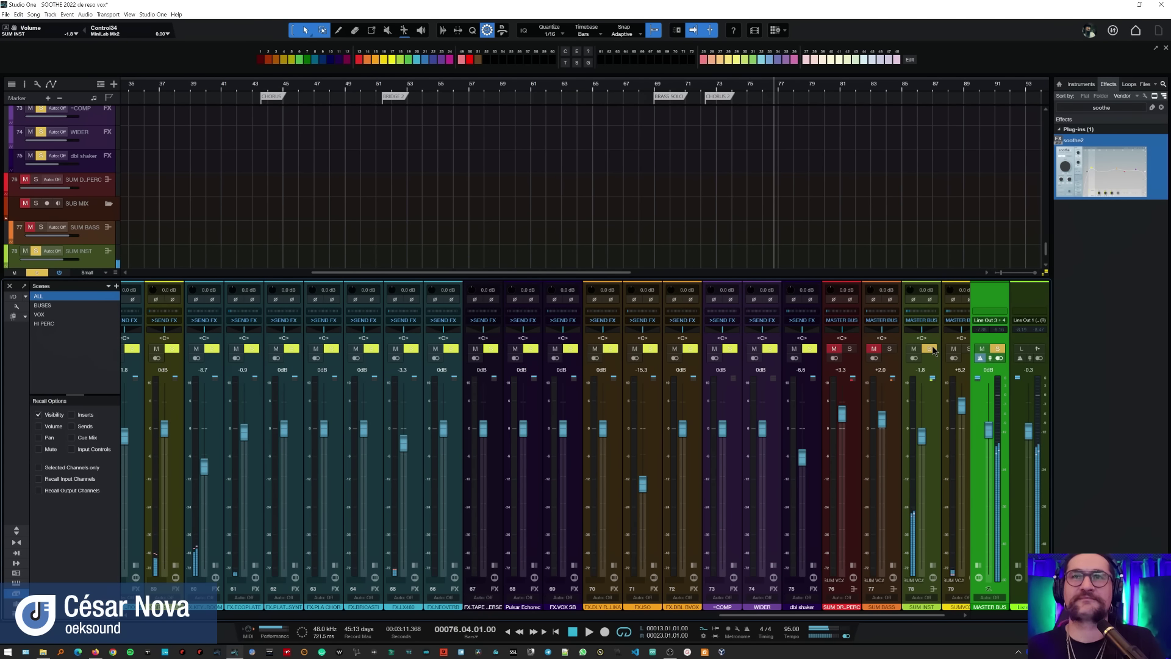
left_click(929, 348)
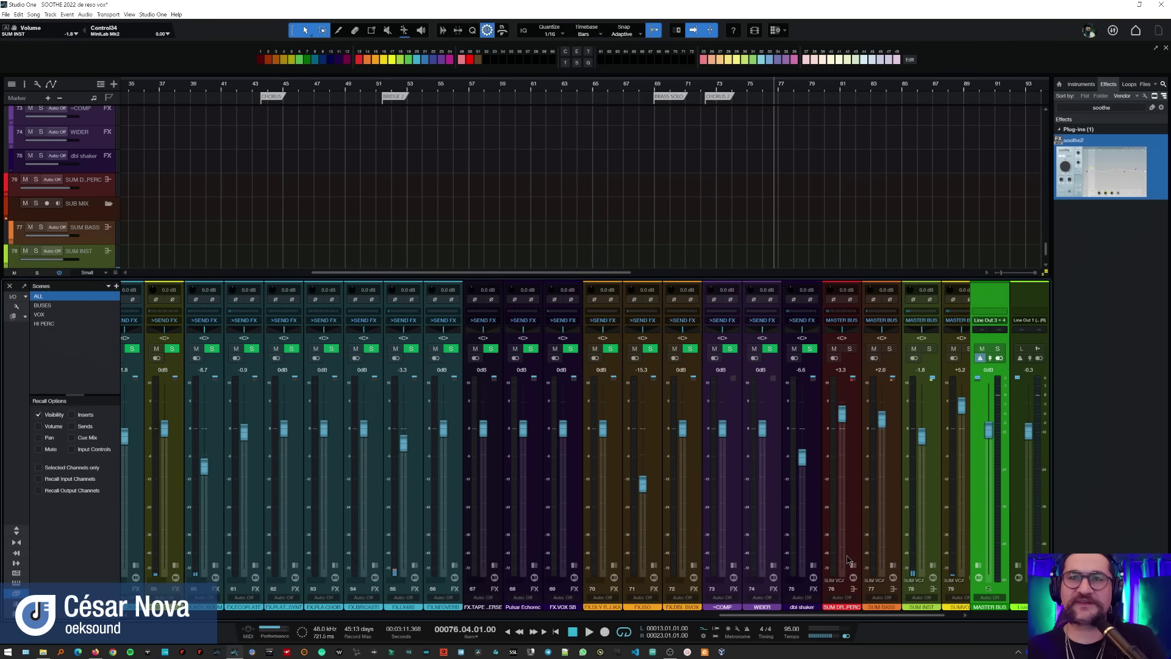
Step: Play the mix while raising soothe2's depth on SUM INST to 18.0 and setting the release to 0.4
left_click_drag(880, 616, 894, 616)
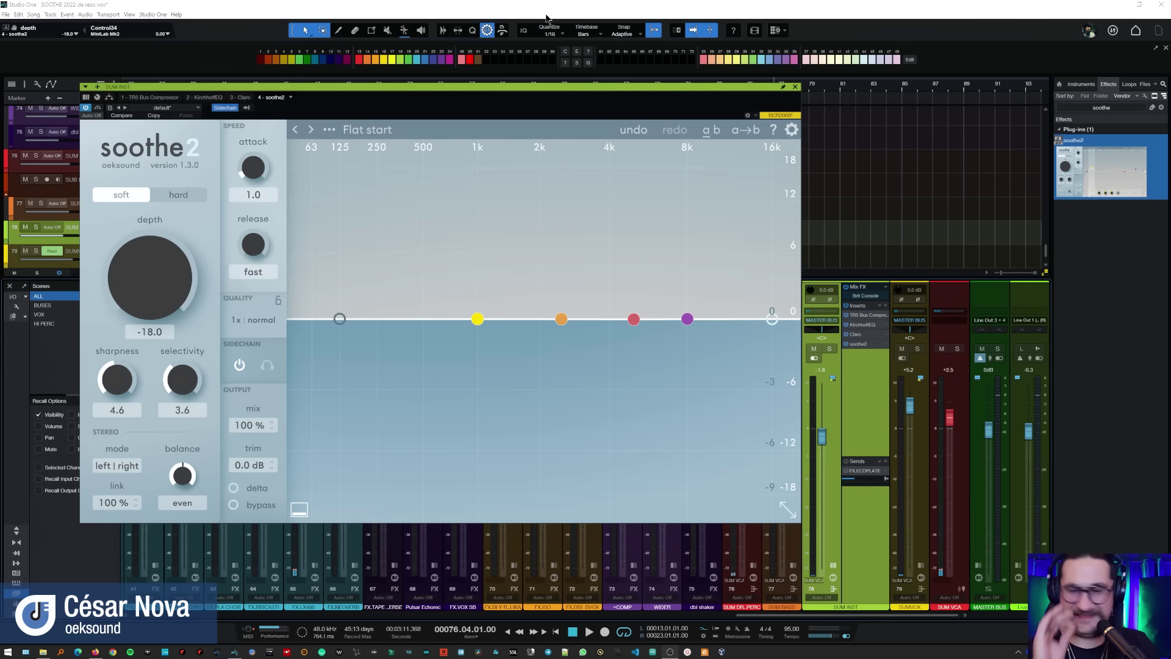
key("space")
left_click_drag(176, 276, 171, 400)
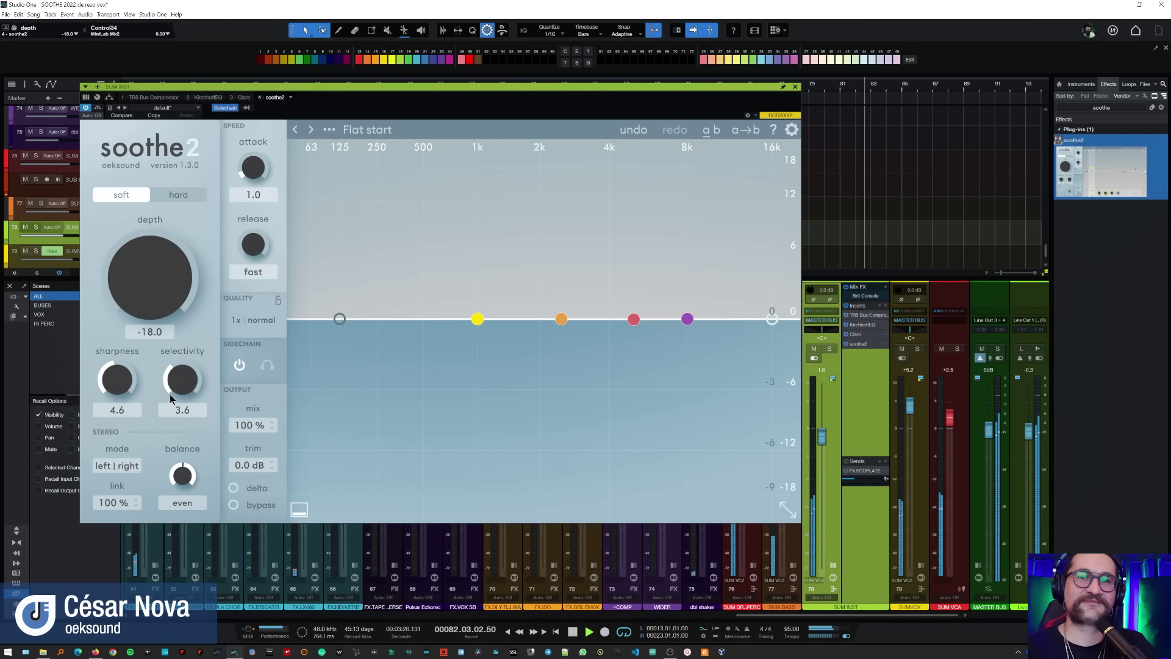
left_click_drag(171, 399, 199, 244)
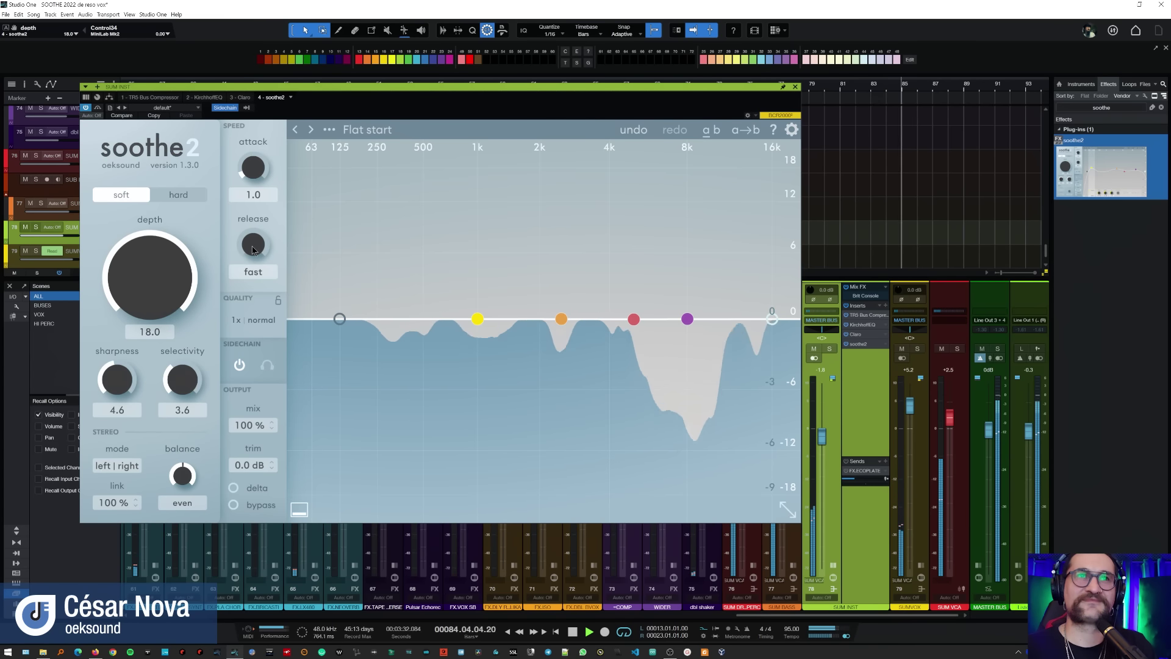
left_click_drag(253, 249, 255, 246)
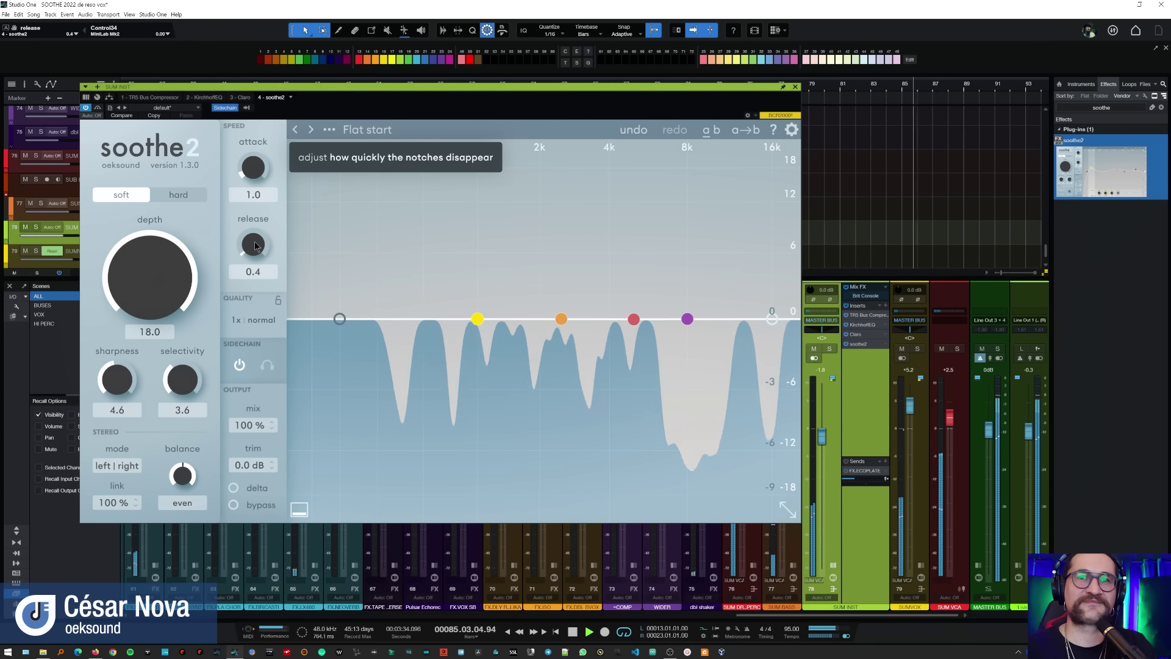
key("space")
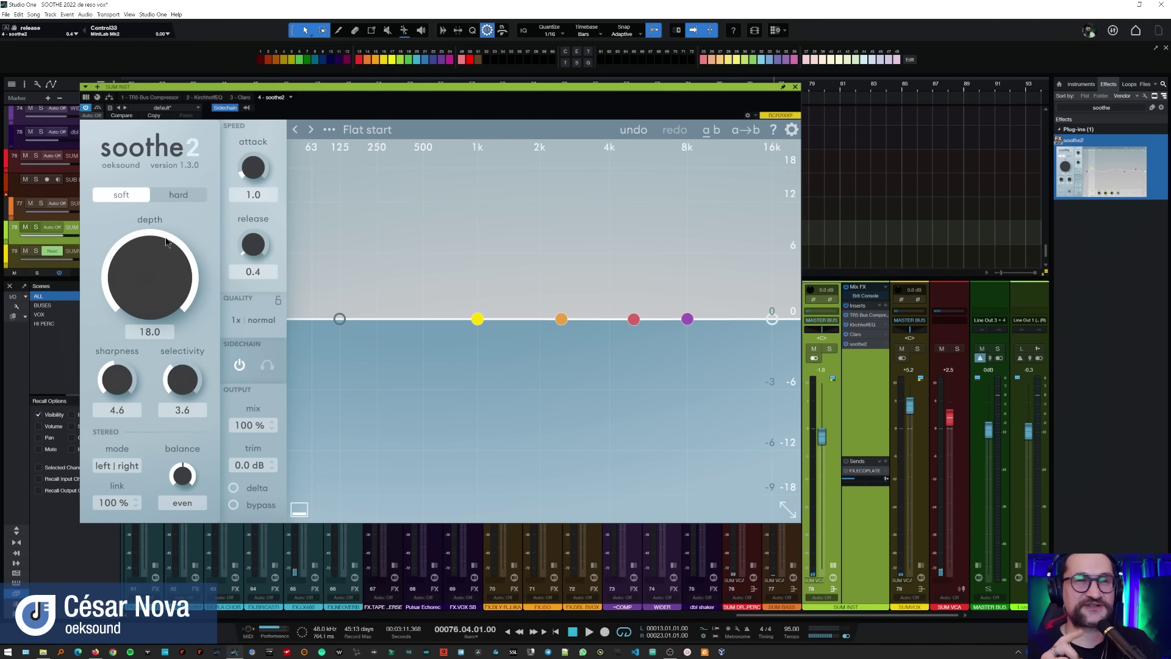
Step: Switch soothe2 to hard mode and, during playback, set depth 4.7, selectivity 2.5 and sharpness 3.7
mouse_move(184, 196)
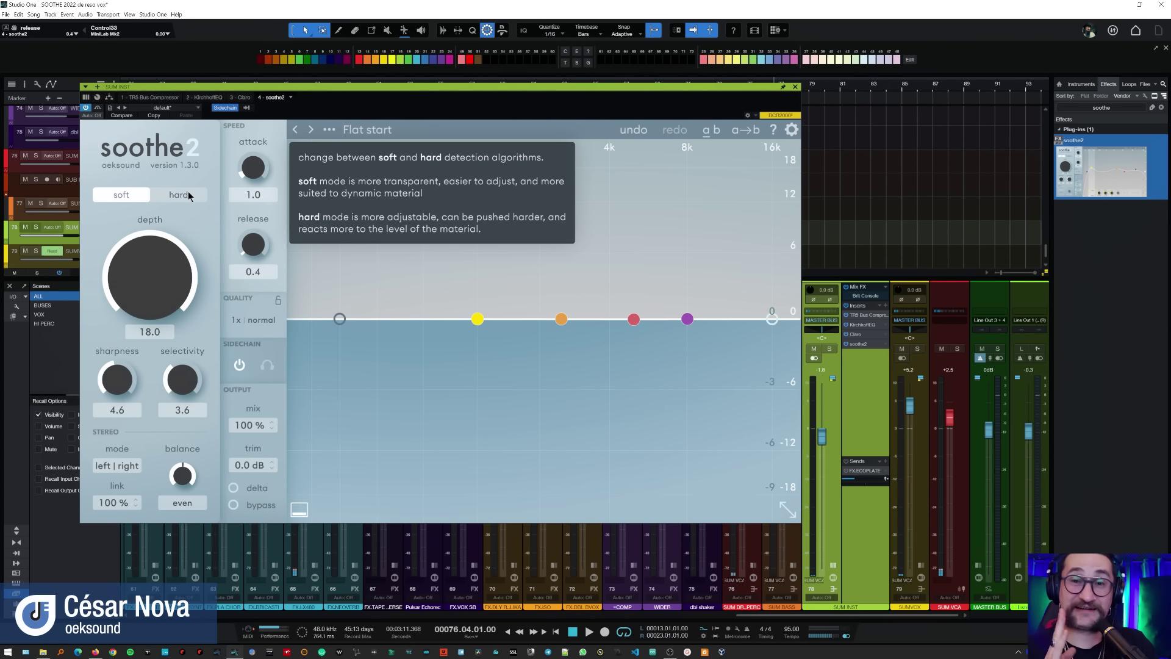
left_click(185, 194)
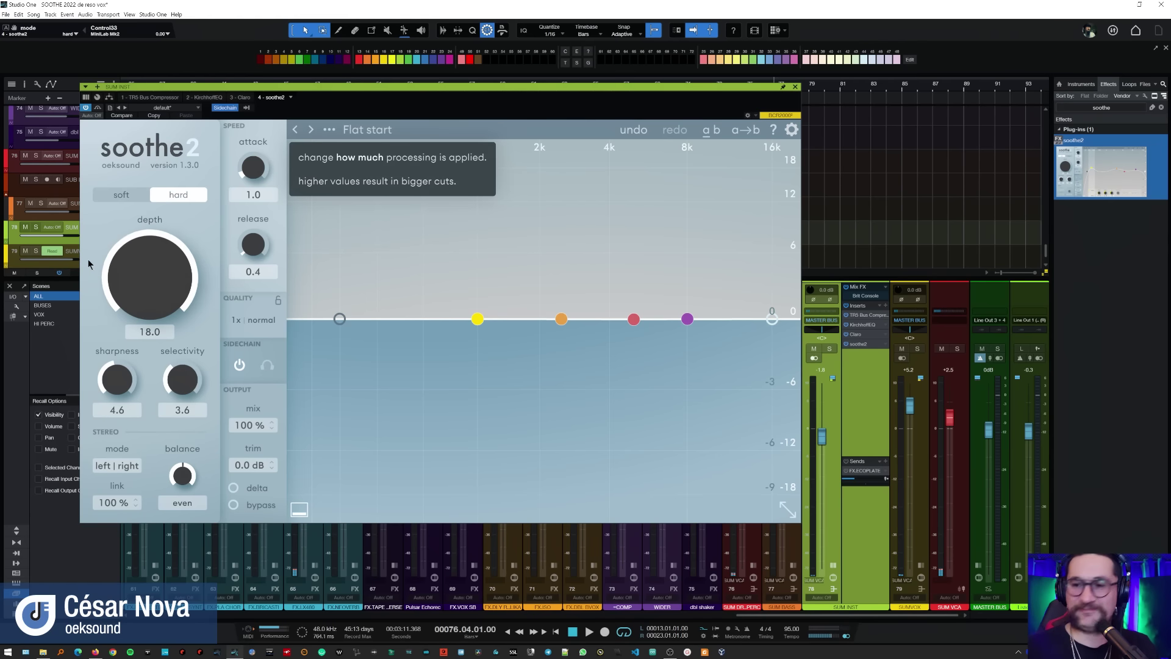
key("space")
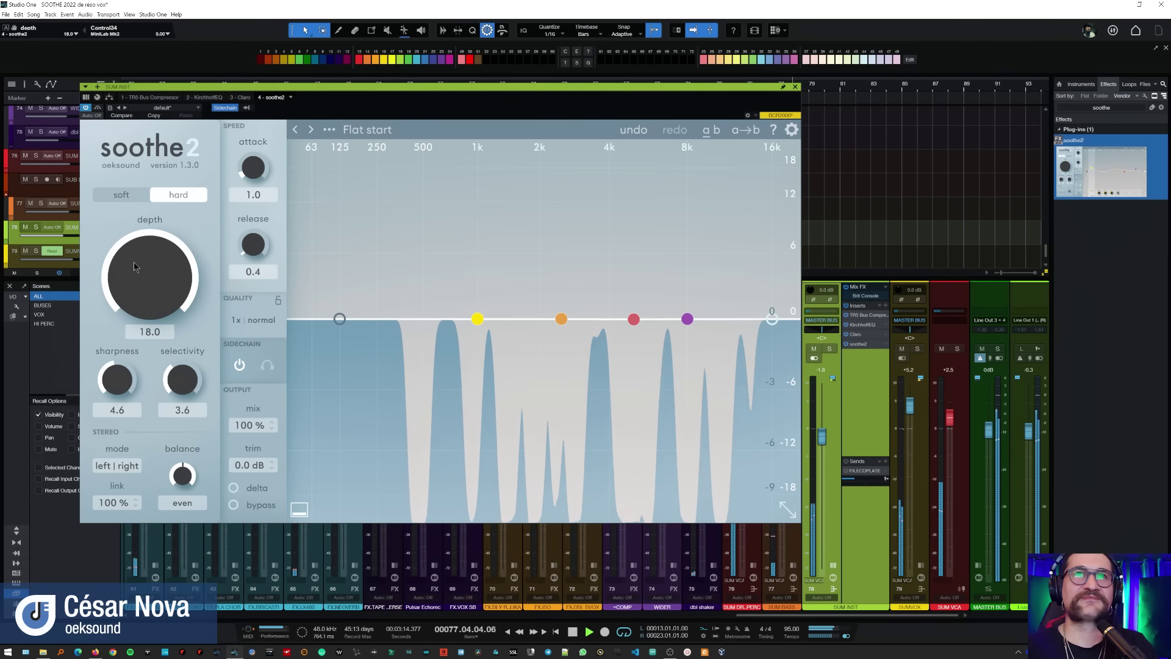
left_click_drag(134, 261, 146, 302)
left_click_drag(183, 388, 132, 389)
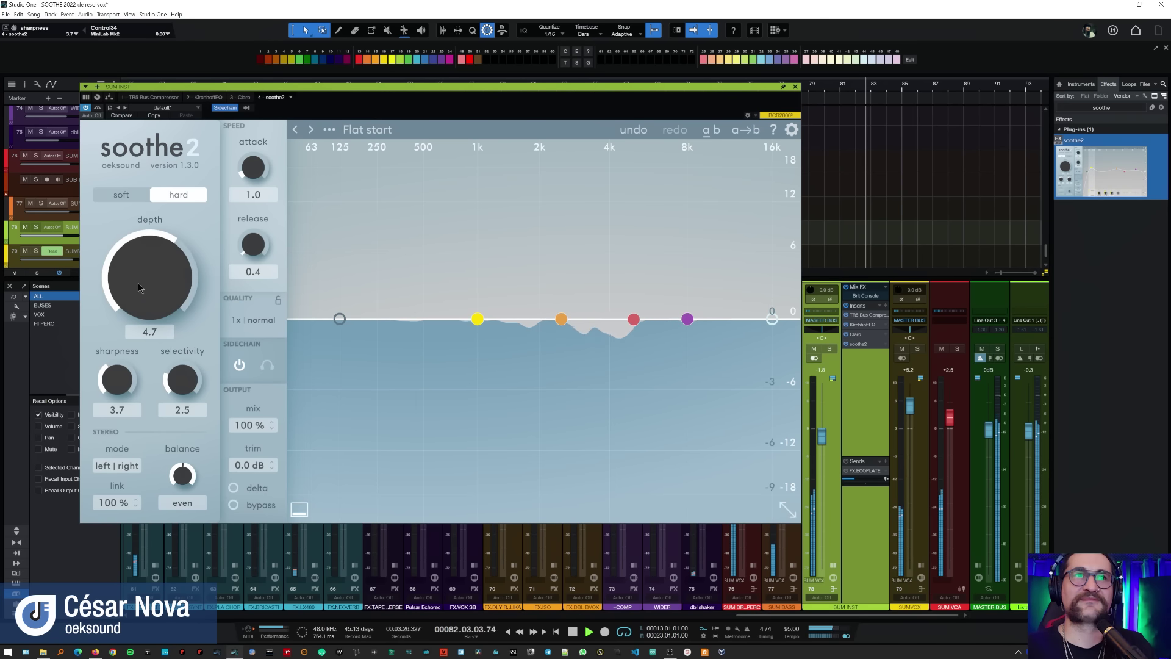
Step: Return soothe2 to soft mode with depth 13.0 and selectivity 3.0 while the mix plays
left_click(121, 194)
left_click_drag(156, 293, 157, 267)
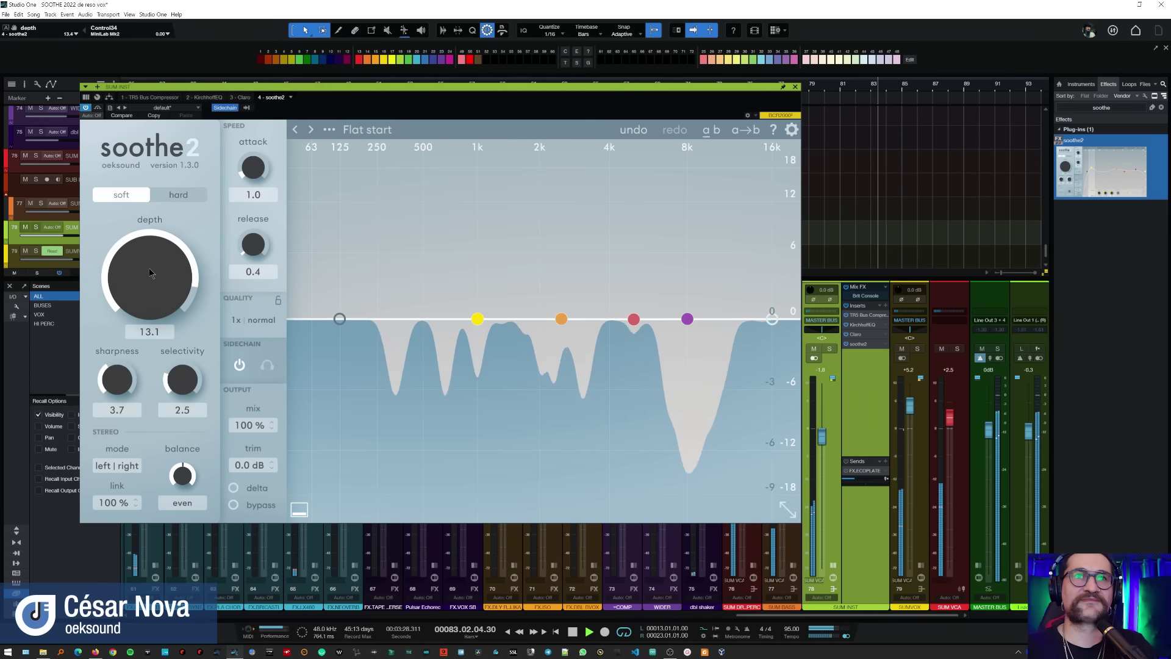
left_click_drag(178, 370, 179, 357)
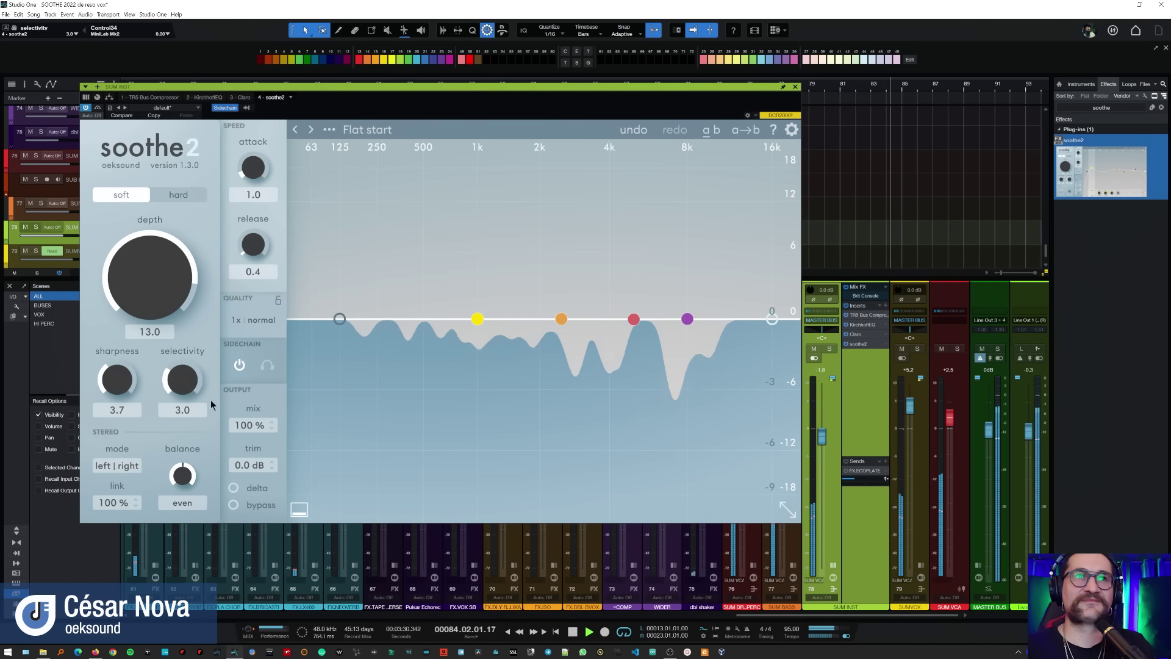
Step: Play the mix with soothe2 bypassed on SUM INST, and replay it with the processing active to compare
mouse_move(235, 510)
left_click(234, 507)
key("space")
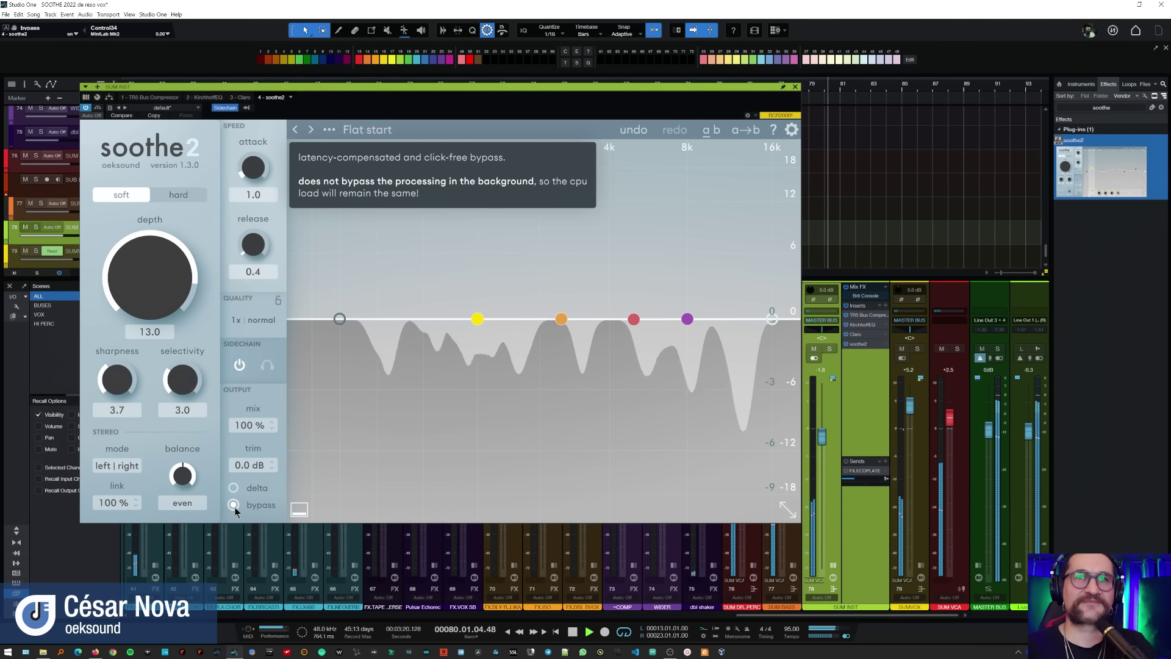
key("space")
key("space")
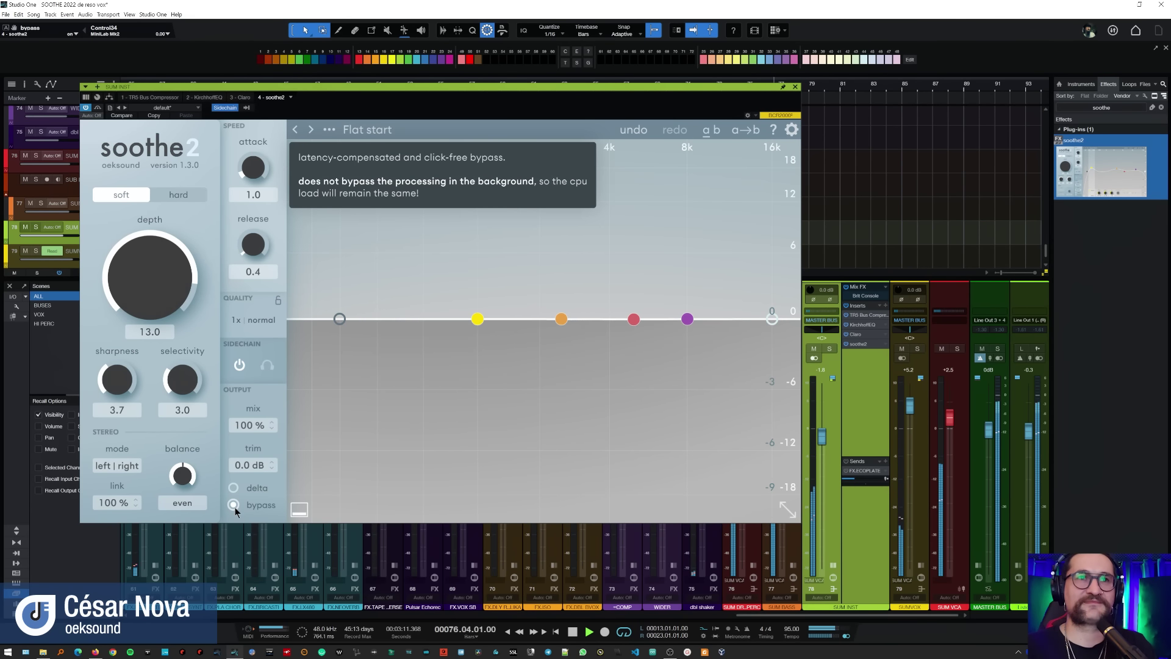
left_click(234, 505)
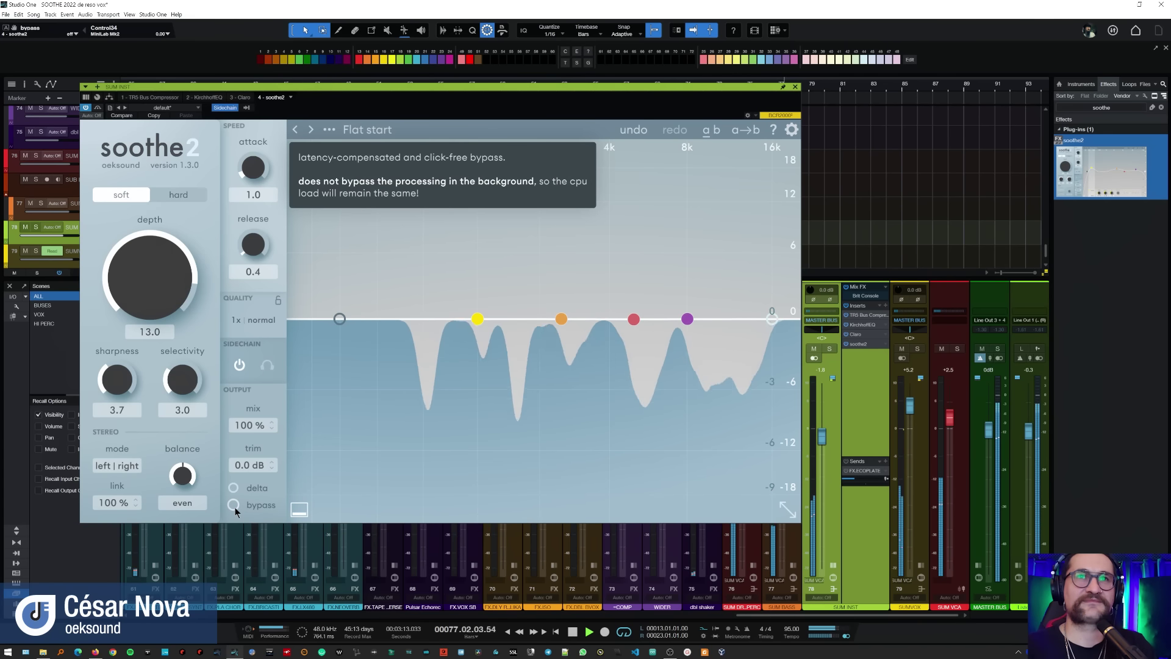
Step: Ease soothe2's depth to 12.0 and slow its response to attack 2.2 and release 1.8 during playback
left_click_drag(151, 293, 148, 288)
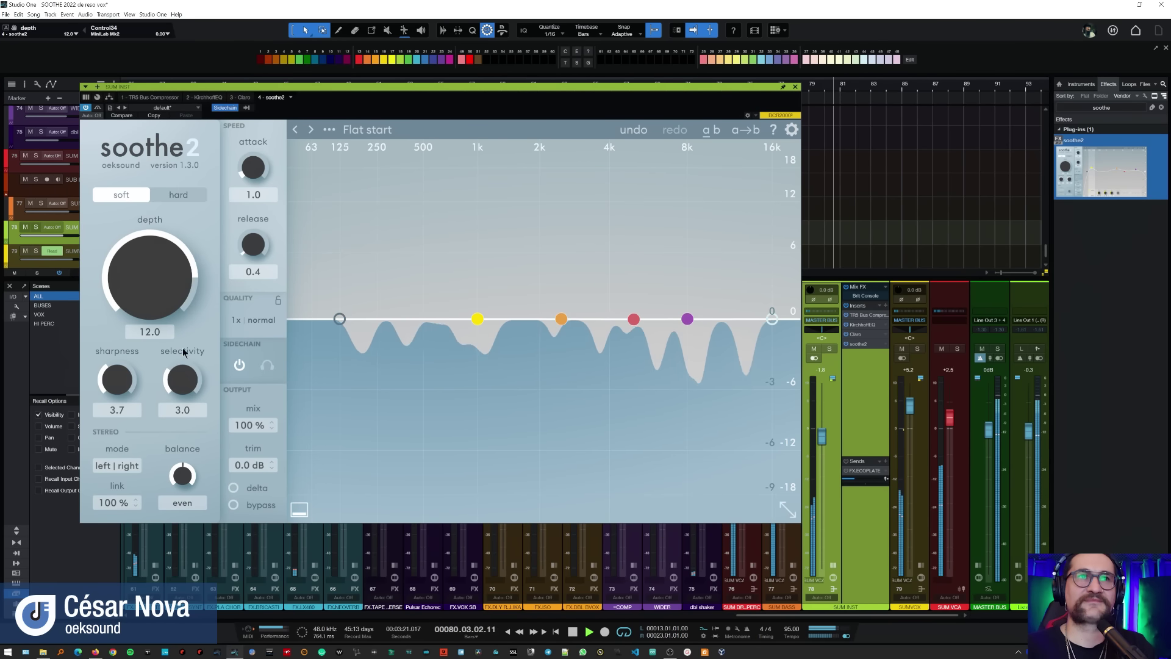
left_click_drag(253, 167, 254, 158)
left_click_drag(259, 242, 258, 232)
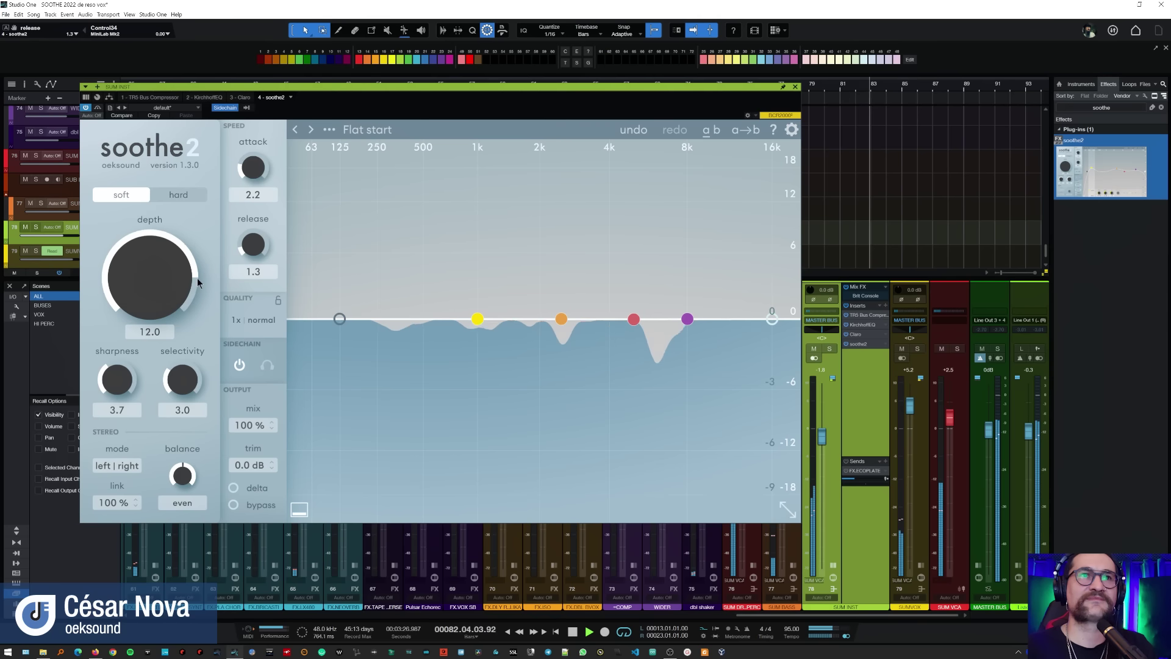
scroll(247, 255, "up", 2)
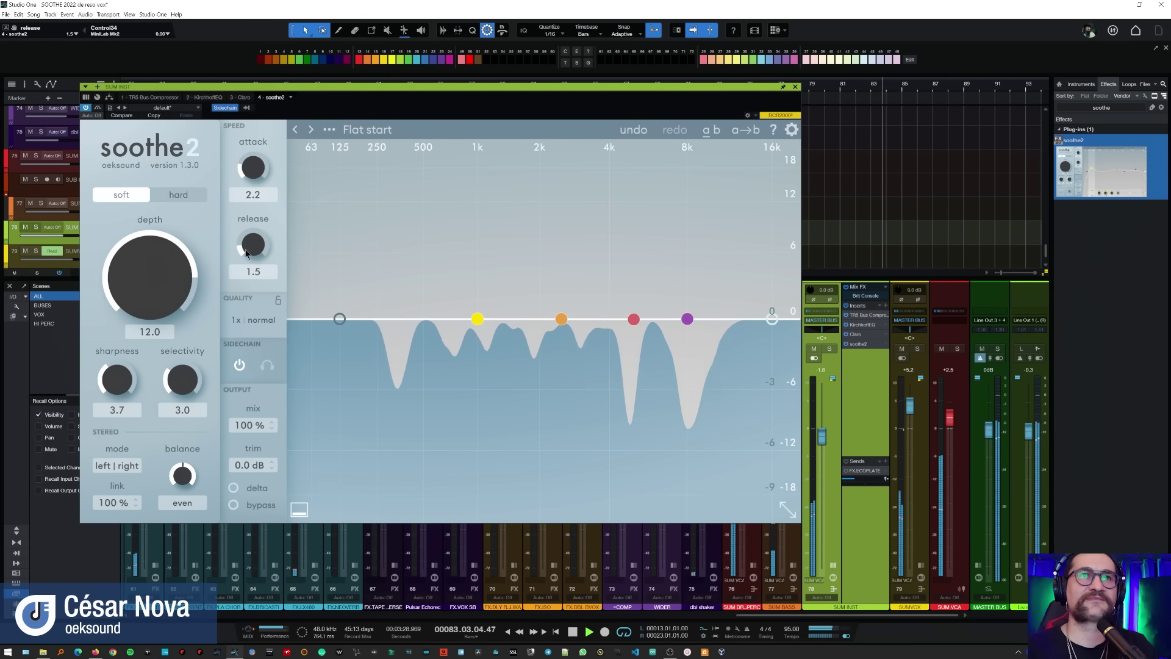
scroll(247, 255, "up", 3)
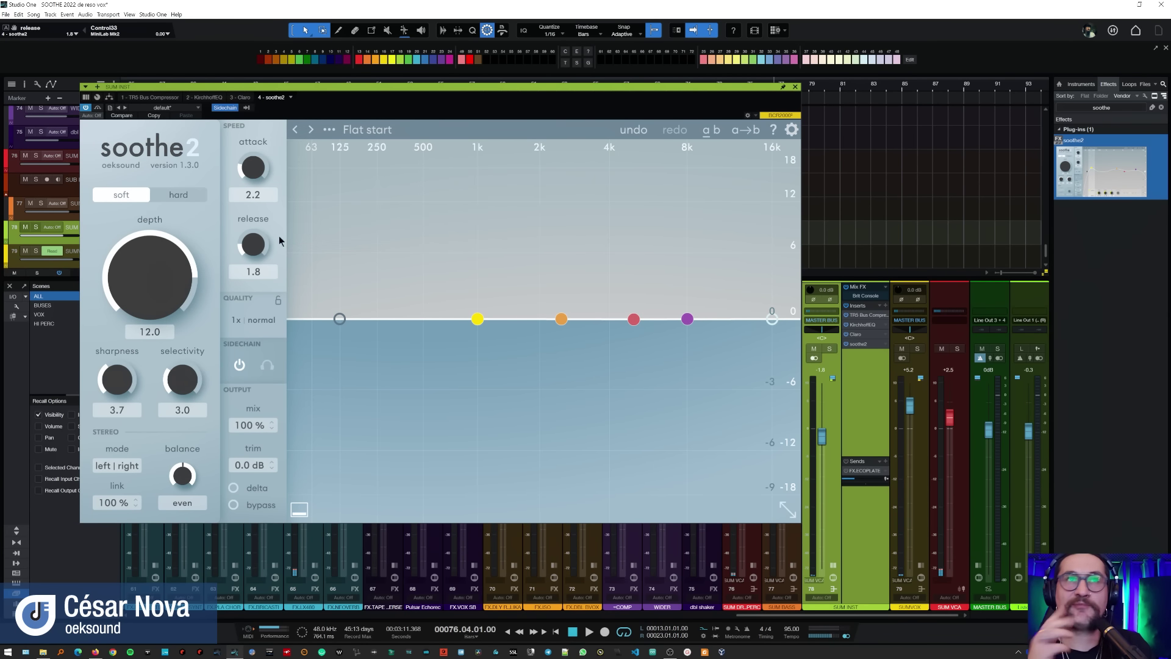
Step: Set soothe2's stereo mode to mid | side and shift the balance to 100% | 34%
mouse_move(251, 172)
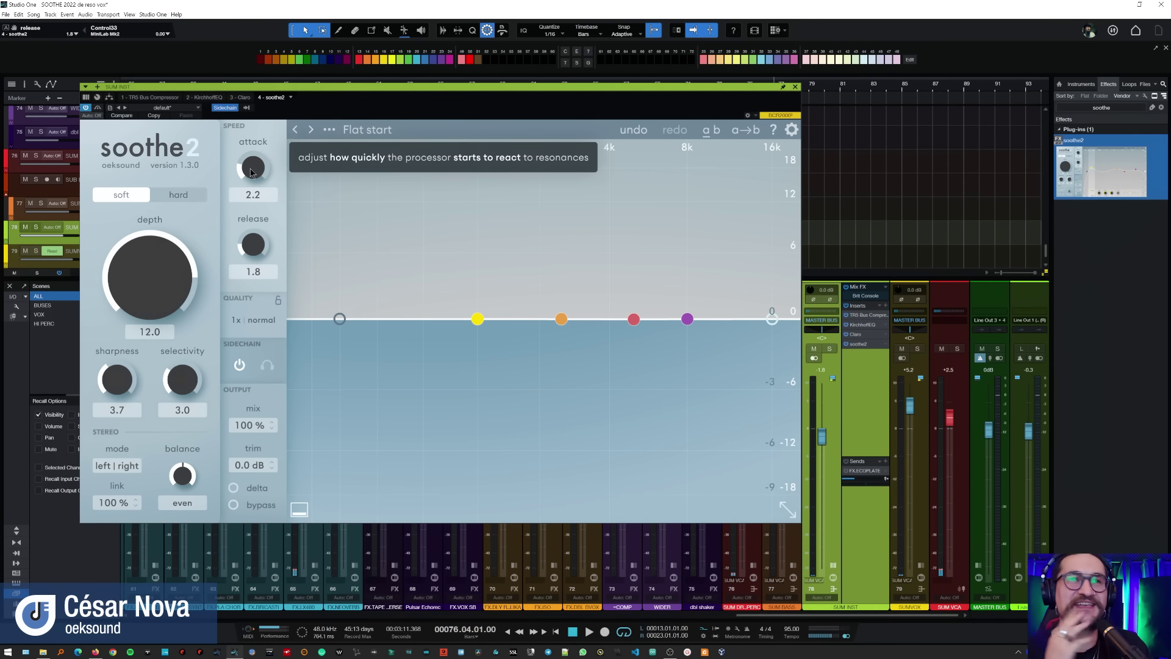
mouse_move(264, 253)
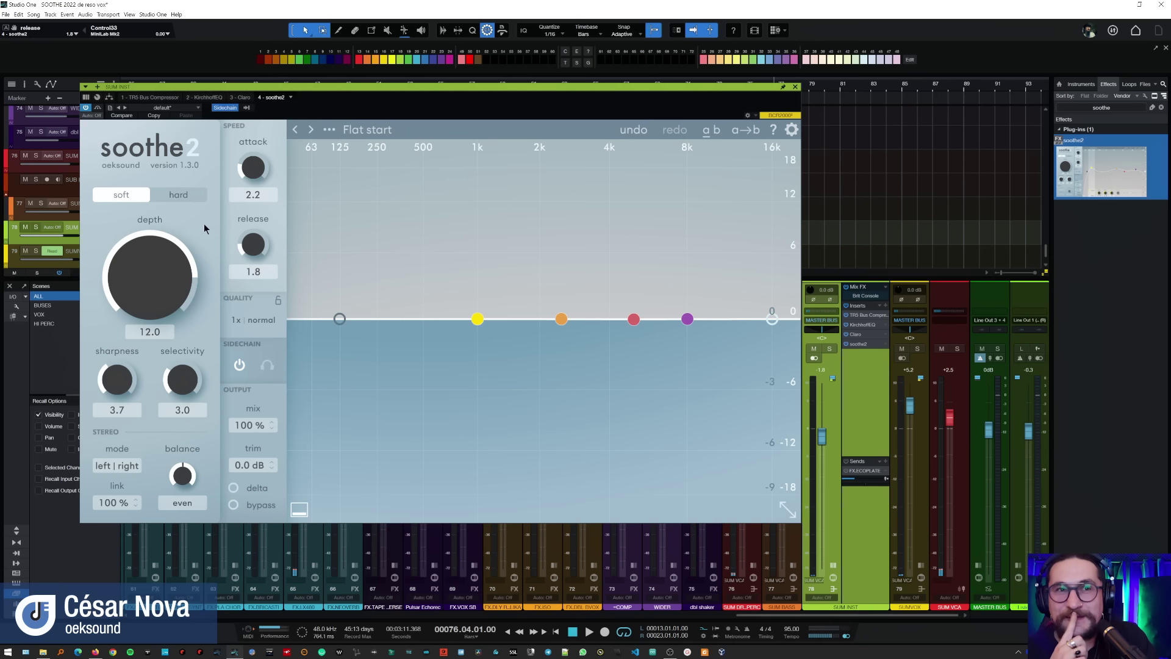
mouse_move(118, 420)
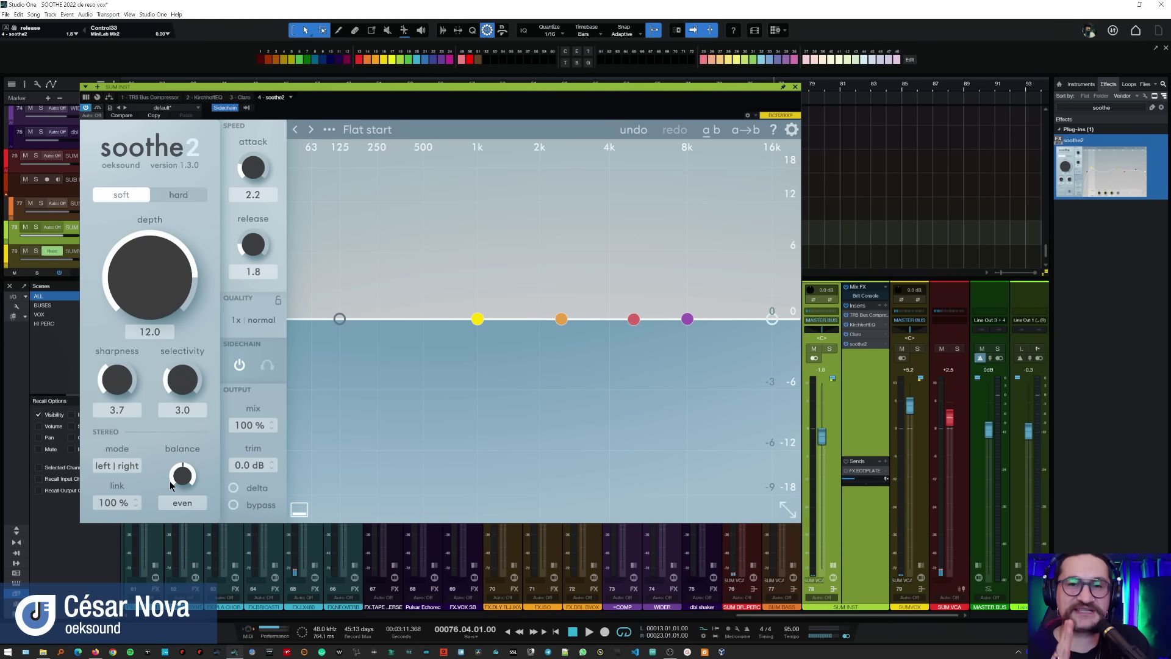
left_click(125, 468)
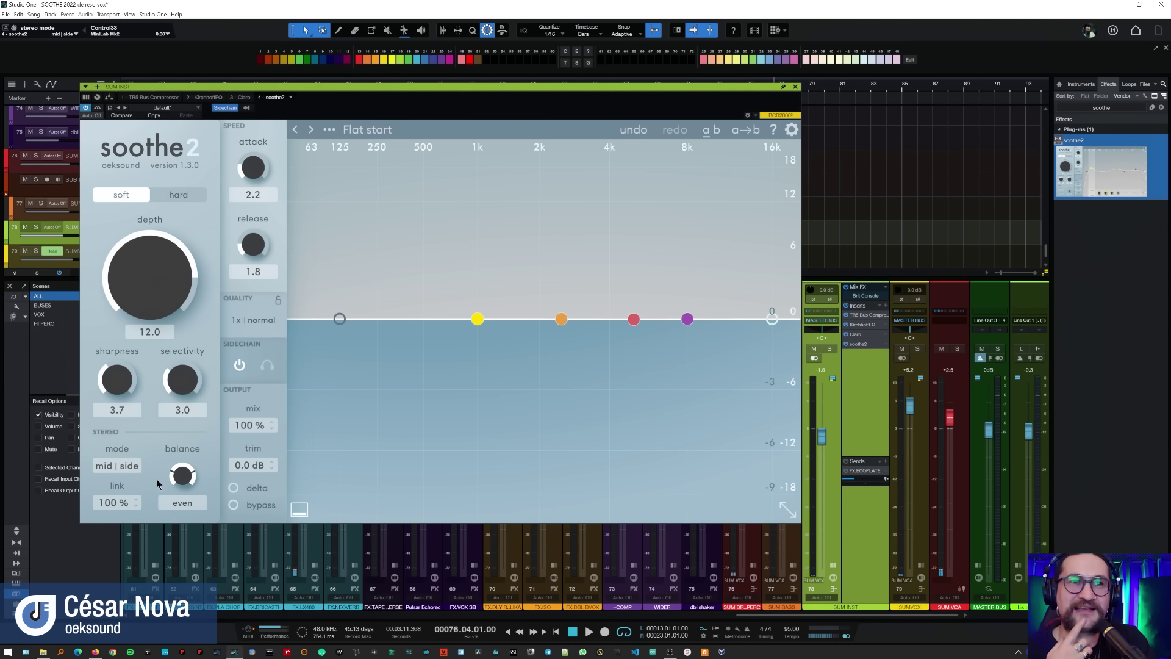
left_click_drag(181, 485, 176, 446)
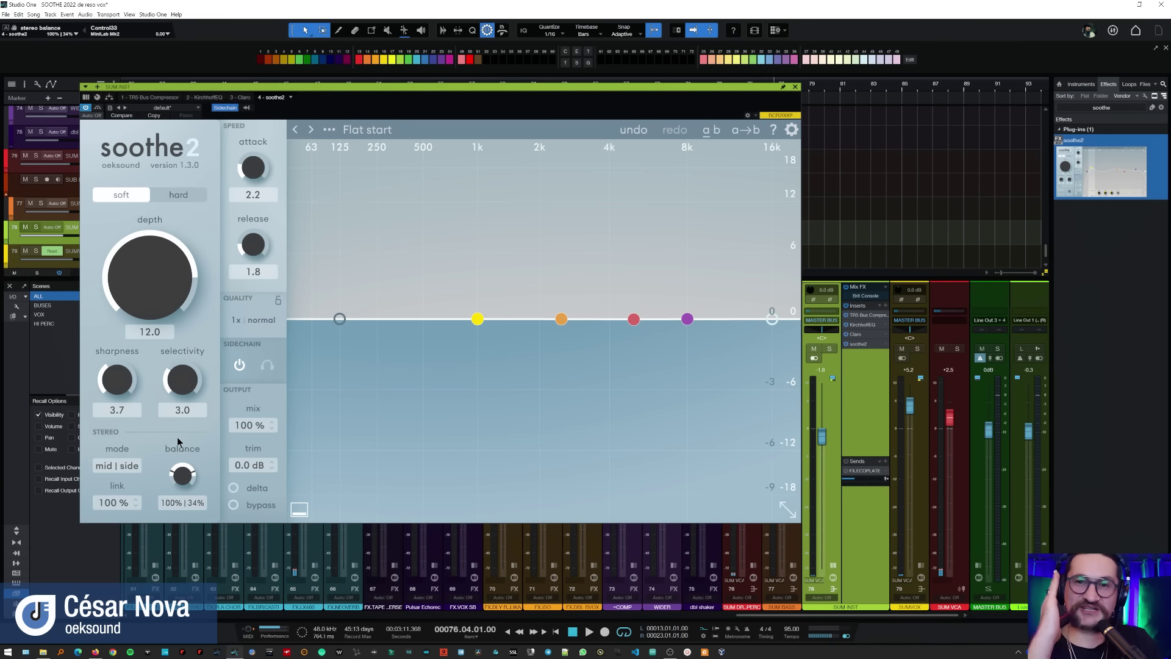
Step: Raise soothe2's depth to 17.4 during playback, compare the result with bypass, and settle the depth at 18.0
key("space")
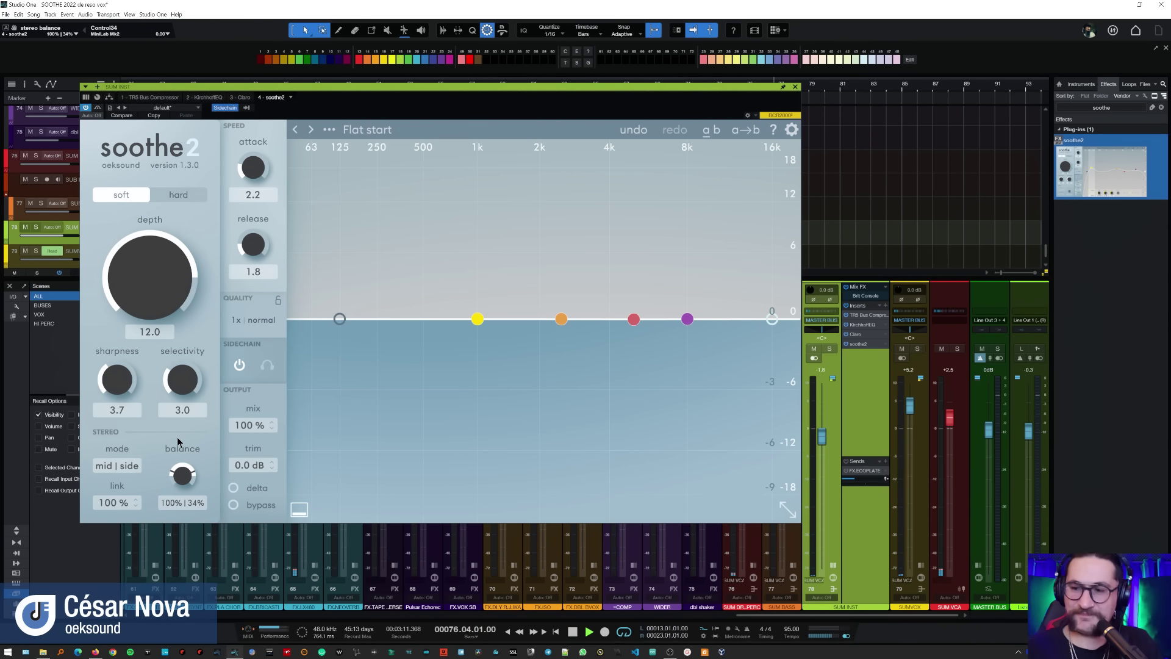
left_click_drag(134, 312, 142, 296)
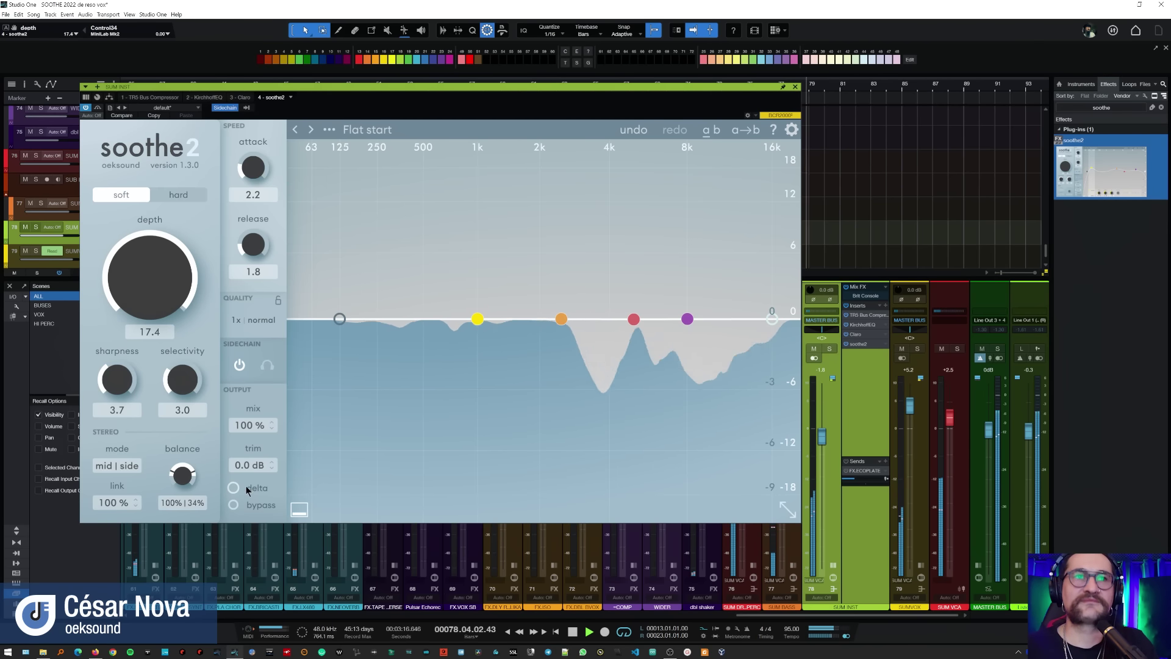
mouse_move(236, 489)
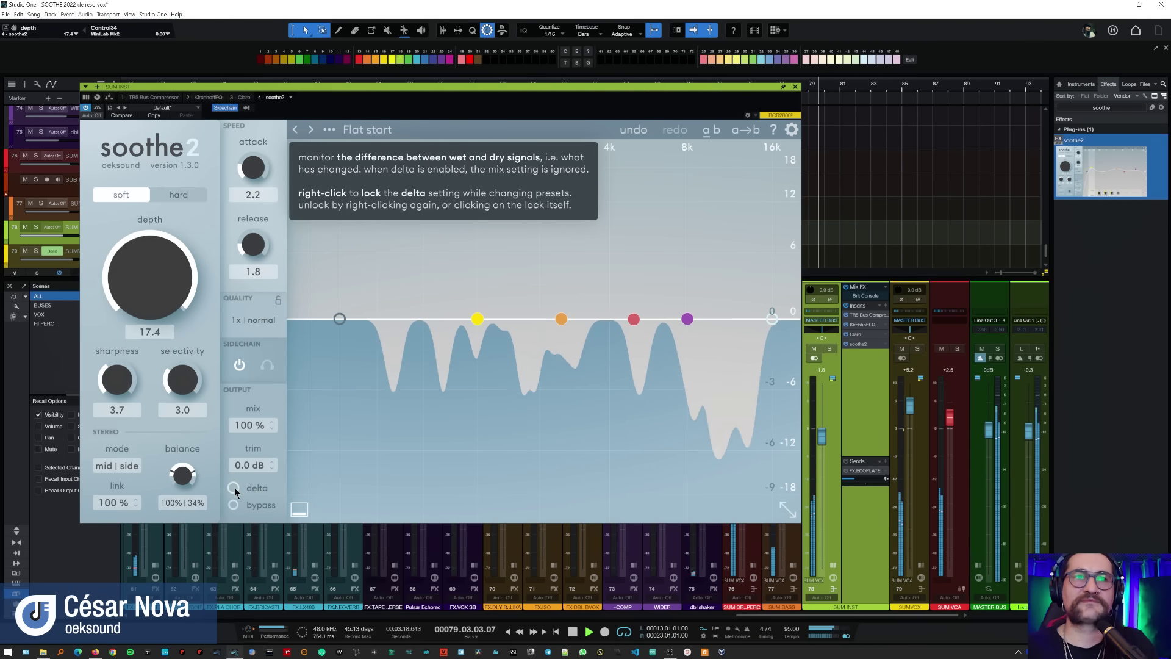
left_click(233, 505)
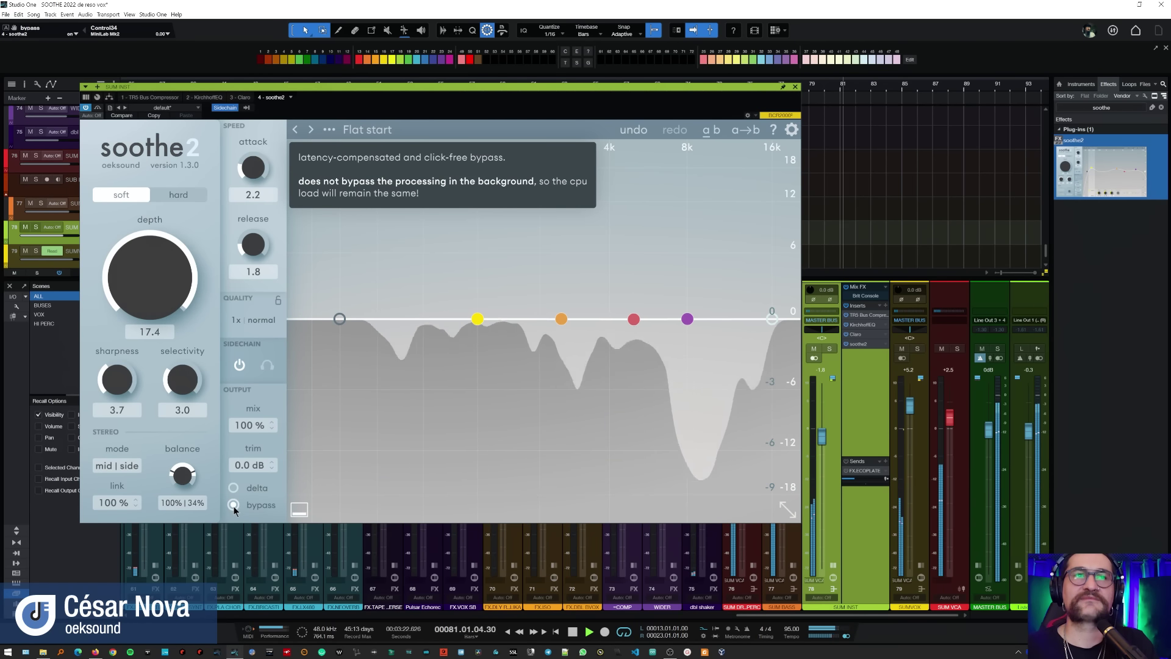
left_click(233, 505)
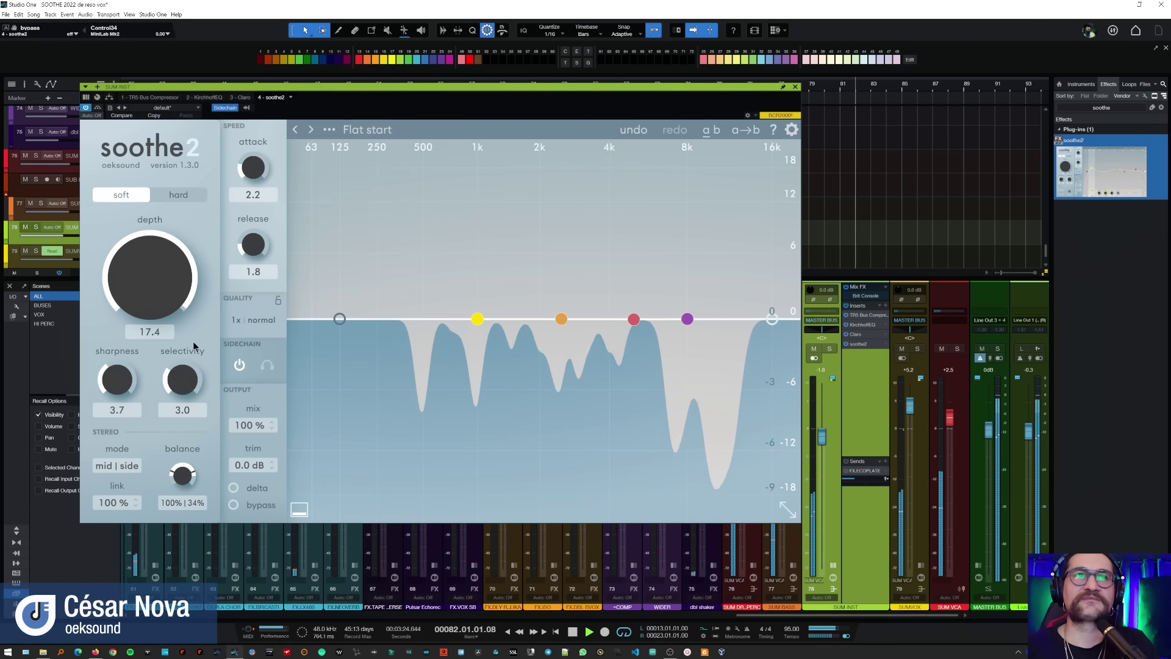
left_click_drag(176, 309, 172, 305)
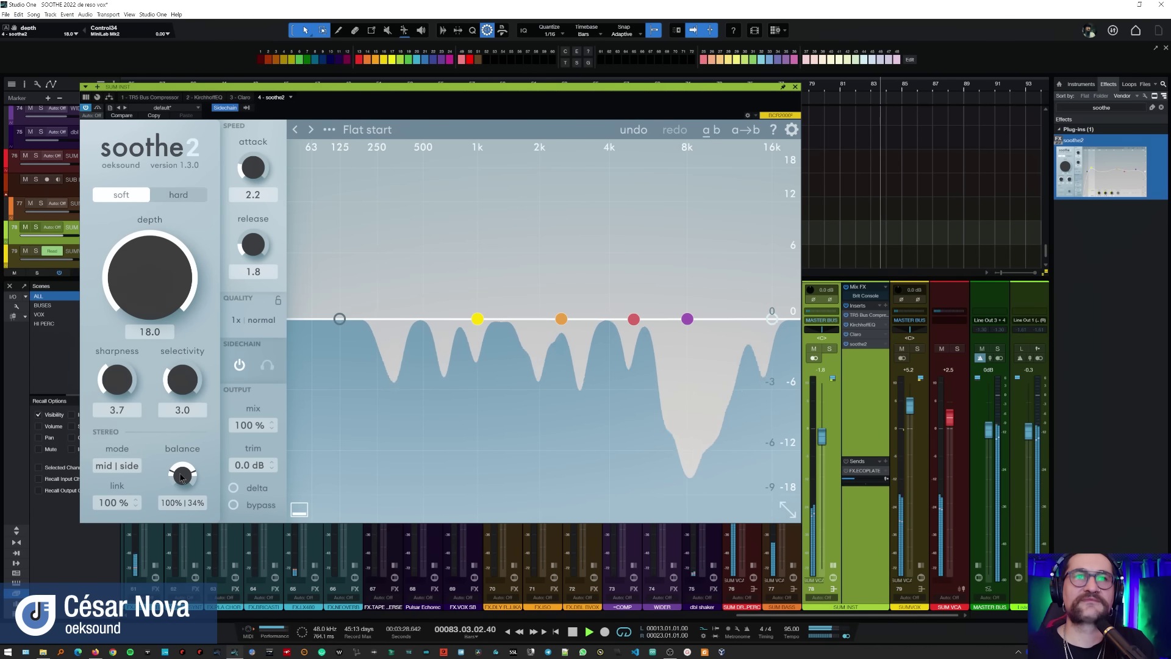
mouse_move(181, 477)
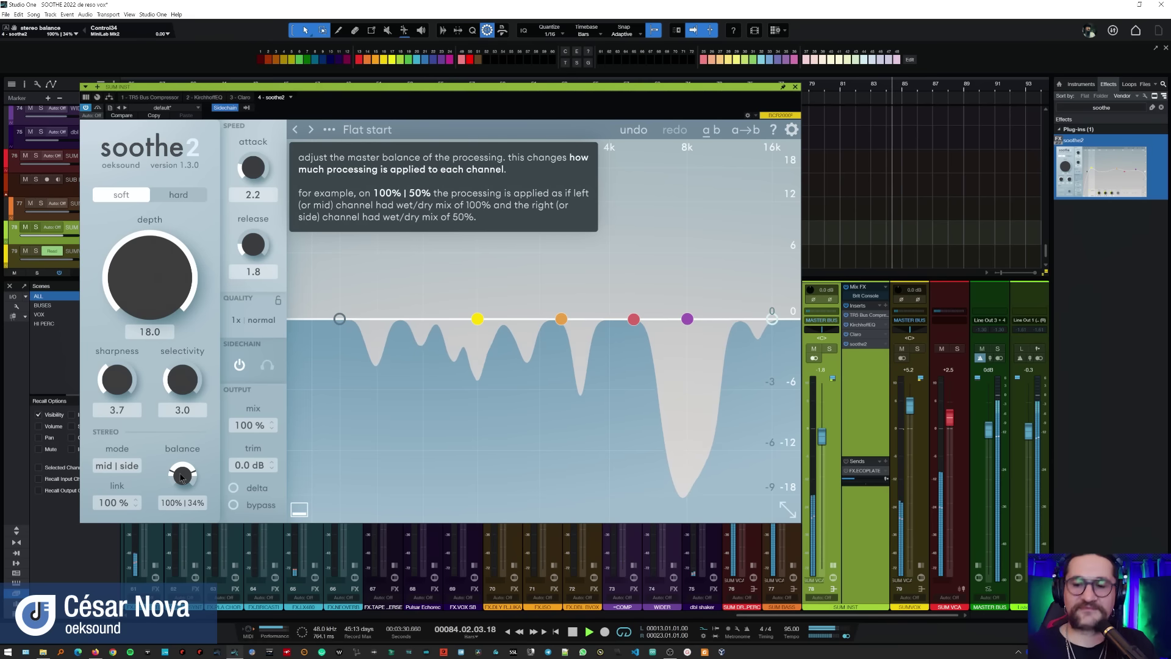
key("space")
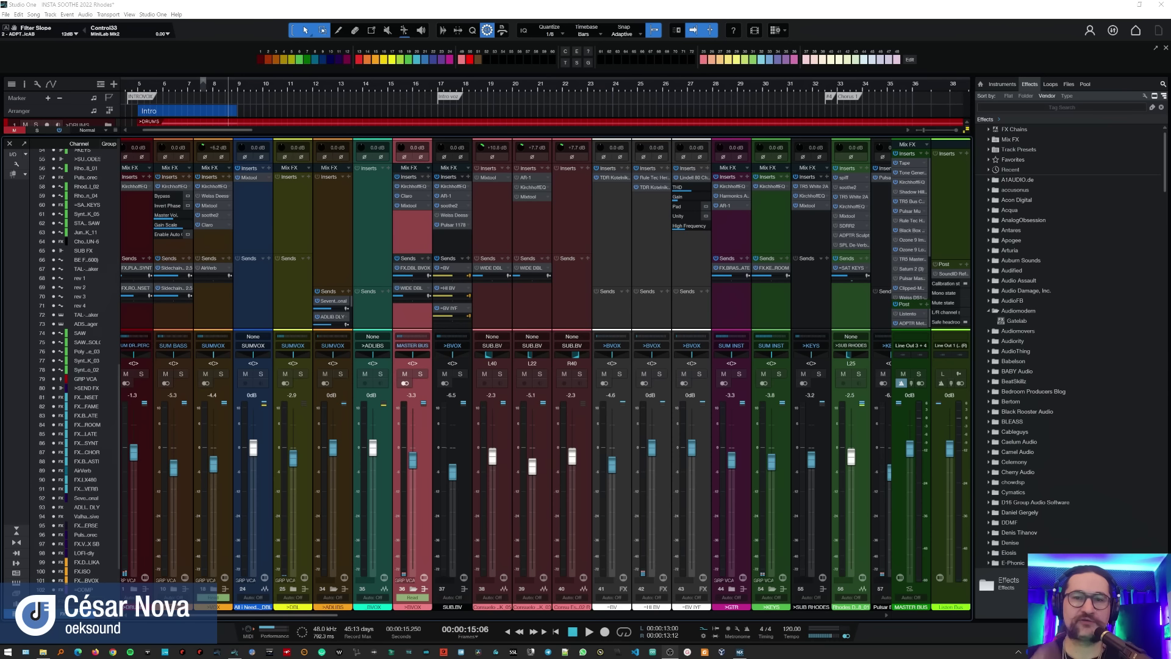
Step: Play the INSTA SOOTHE 2022 Rhodes song and look over its vocal, guitar and keys tracks in the arrangement
key("space")
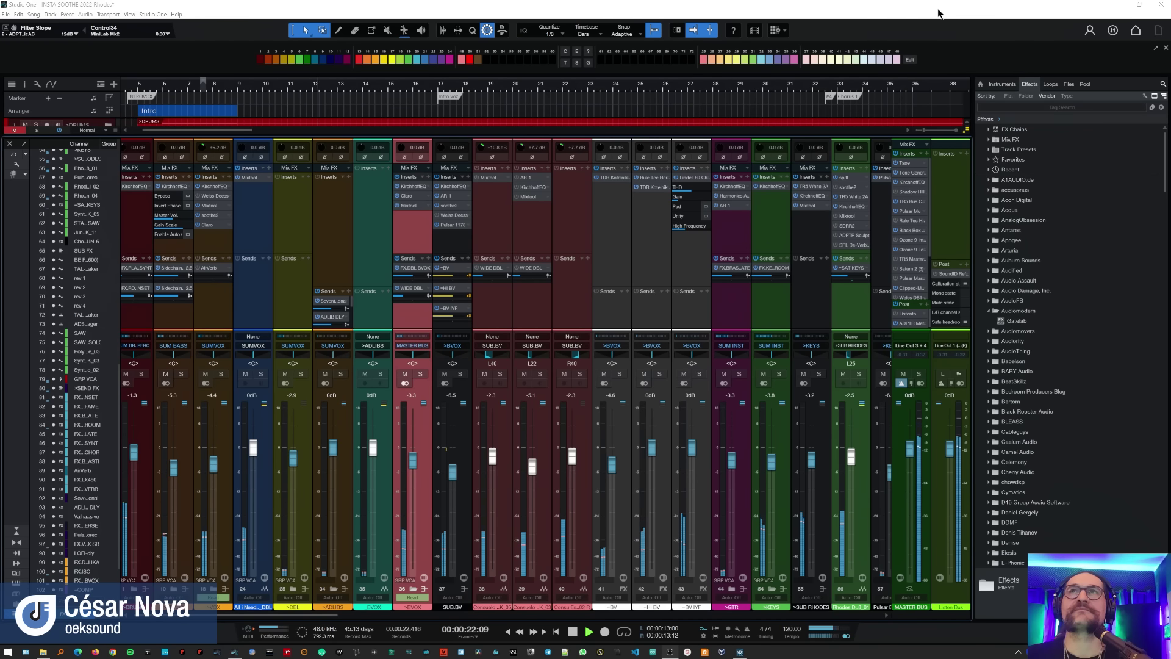
key("F3")
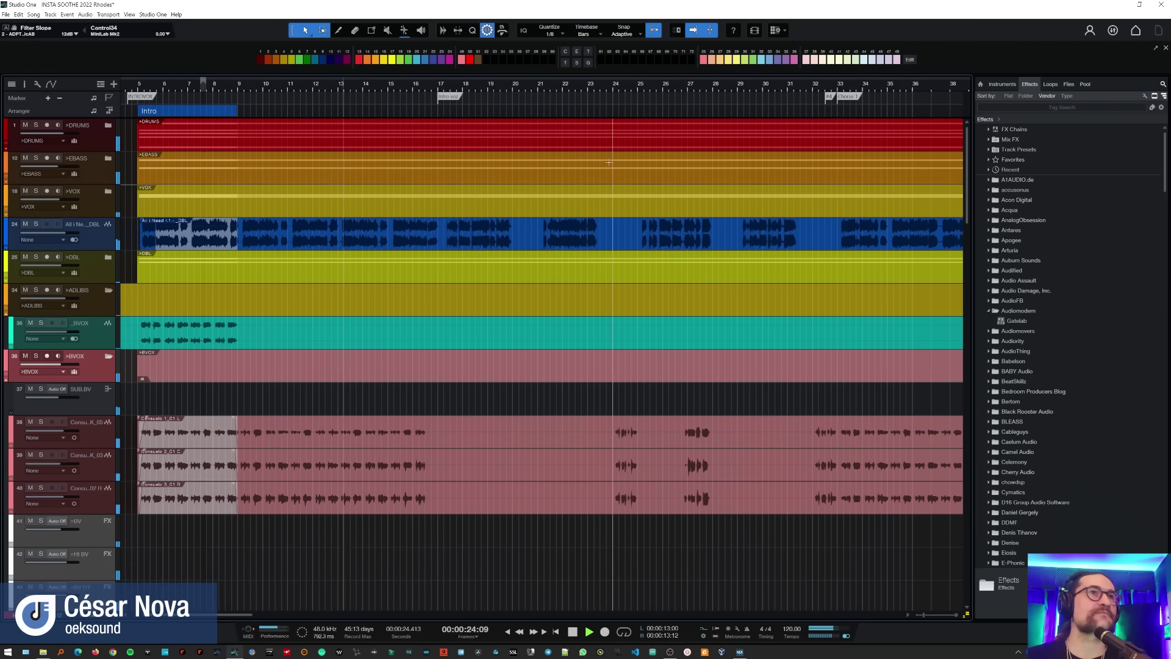
scroll(520, 247, "down", 15)
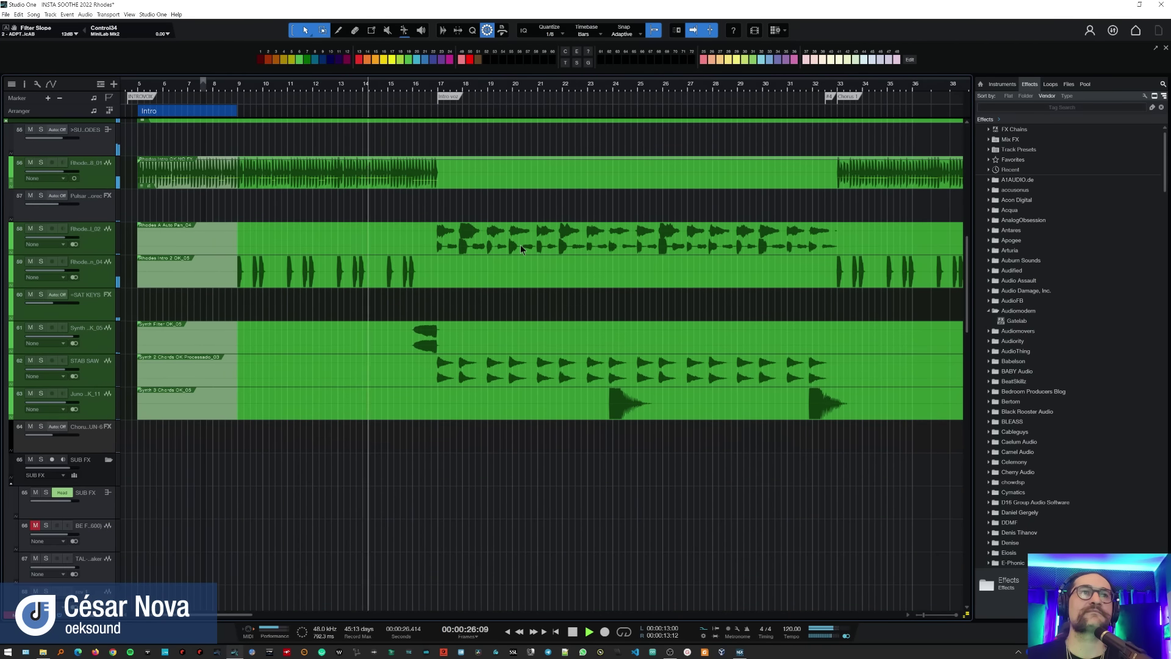
scroll(291, 184, "up", 10)
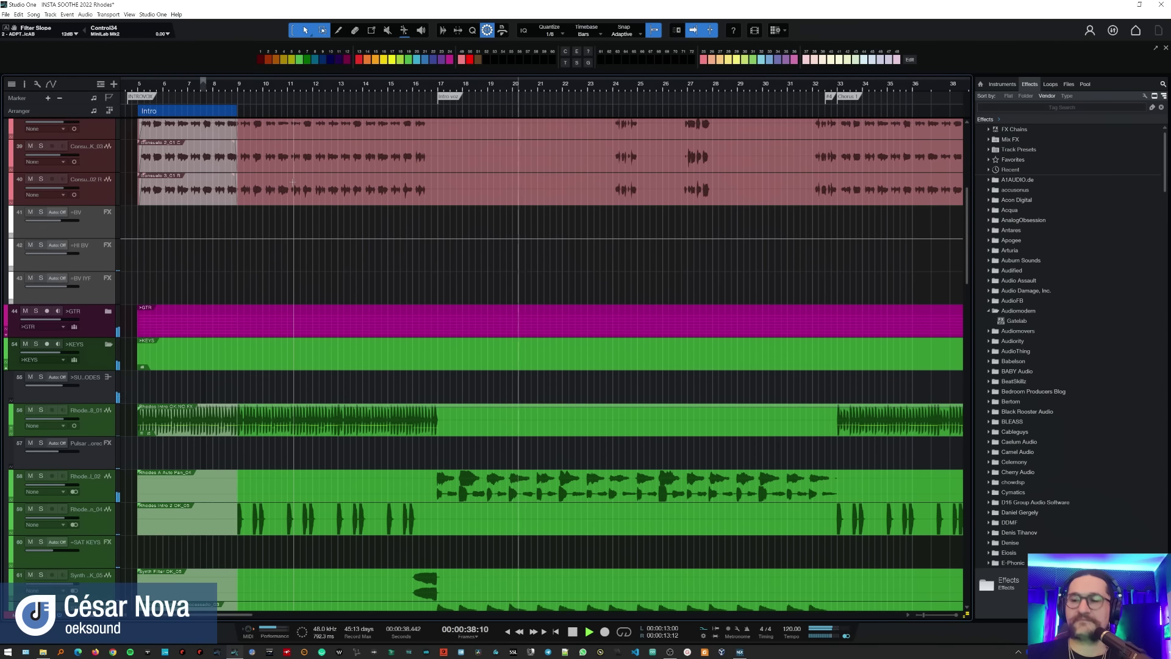
key("space")
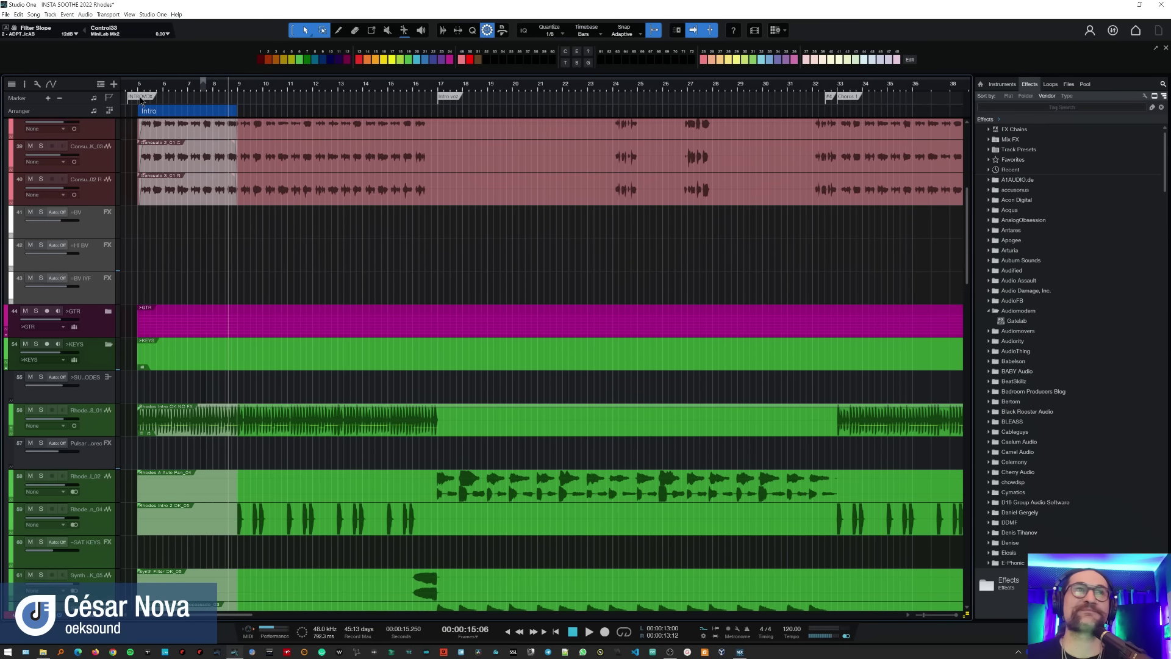
Step: Place the playback position near the start of the Intro section and solo the first Rhodes track
left_click(158, 88)
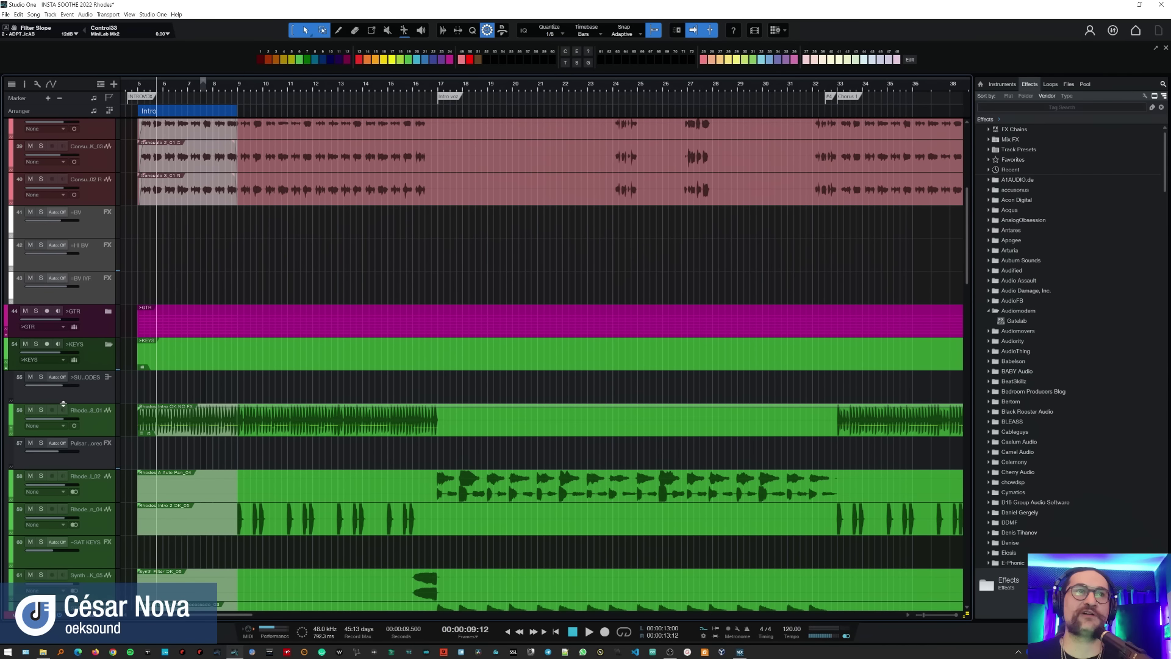
left_click(40, 412)
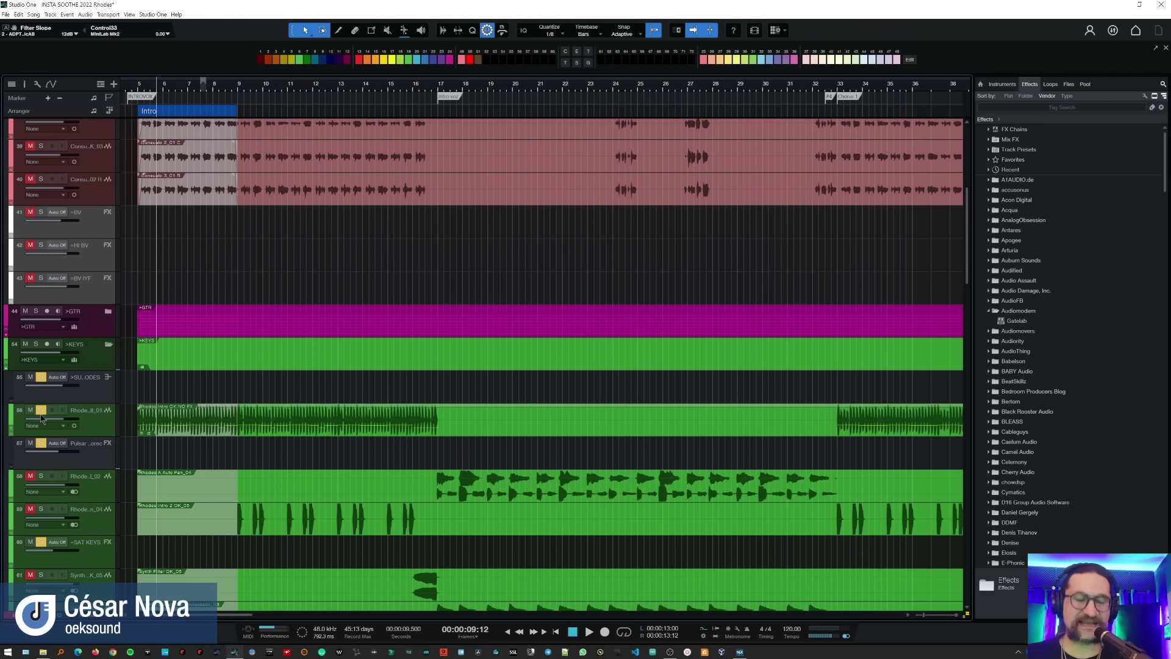
Step: Open soothe2 on the soloed Rhodes channel in the mixer and play the track with the plug-in bypassed
key("F3")
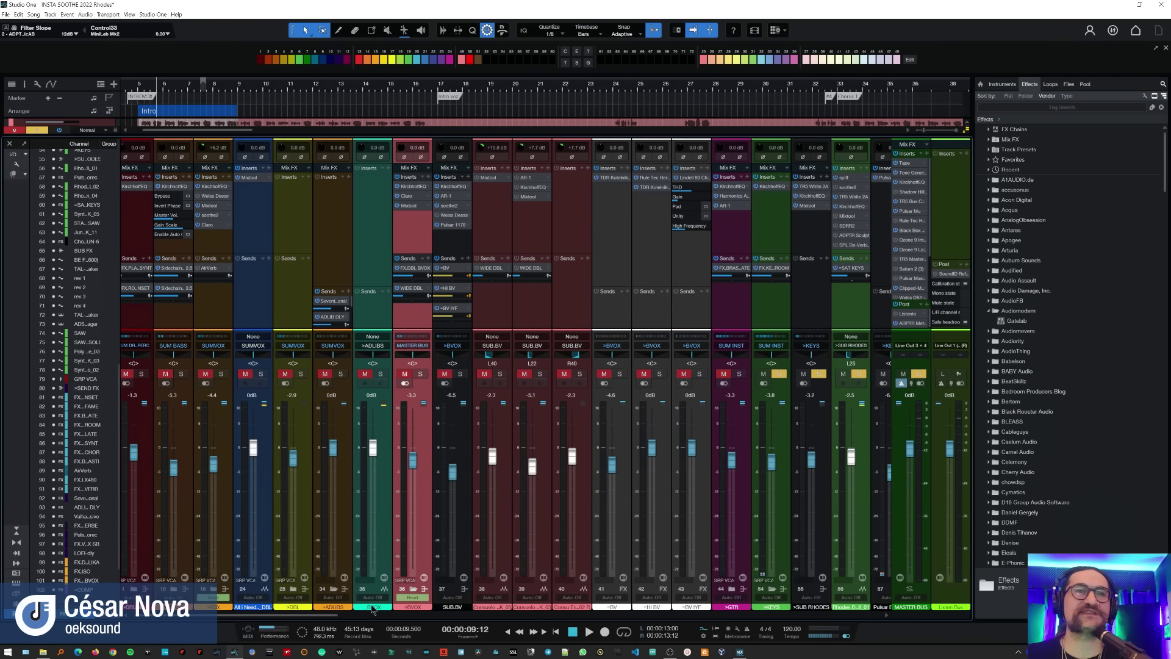
left_click_drag(316, 618, 393, 632)
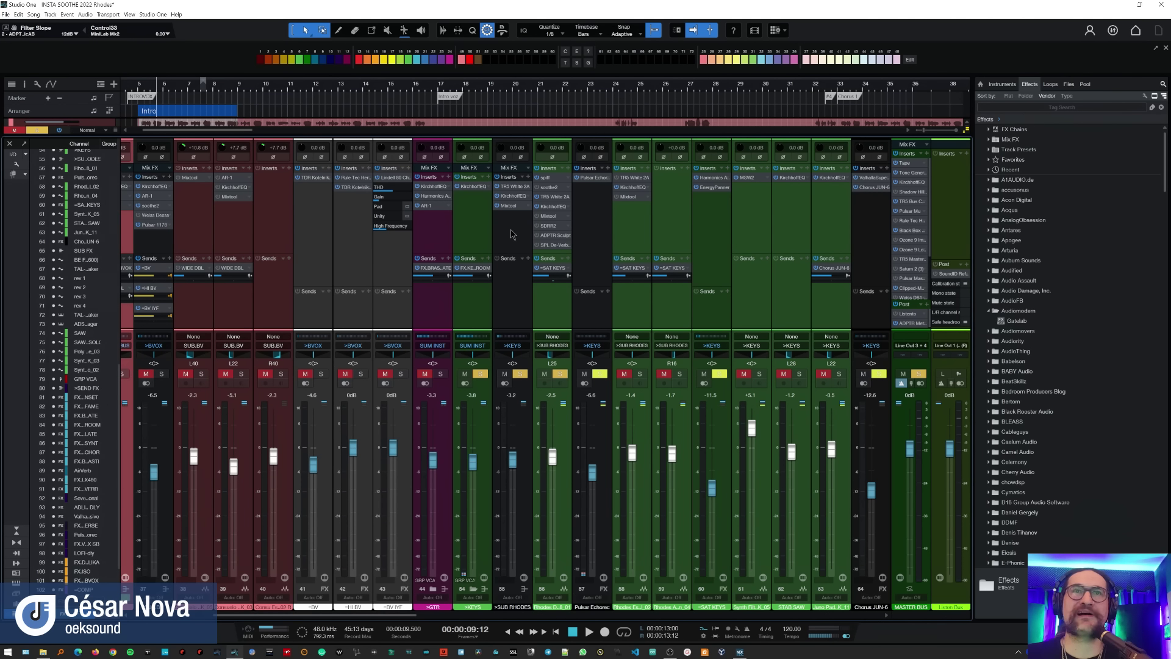
left_click(547, 187)
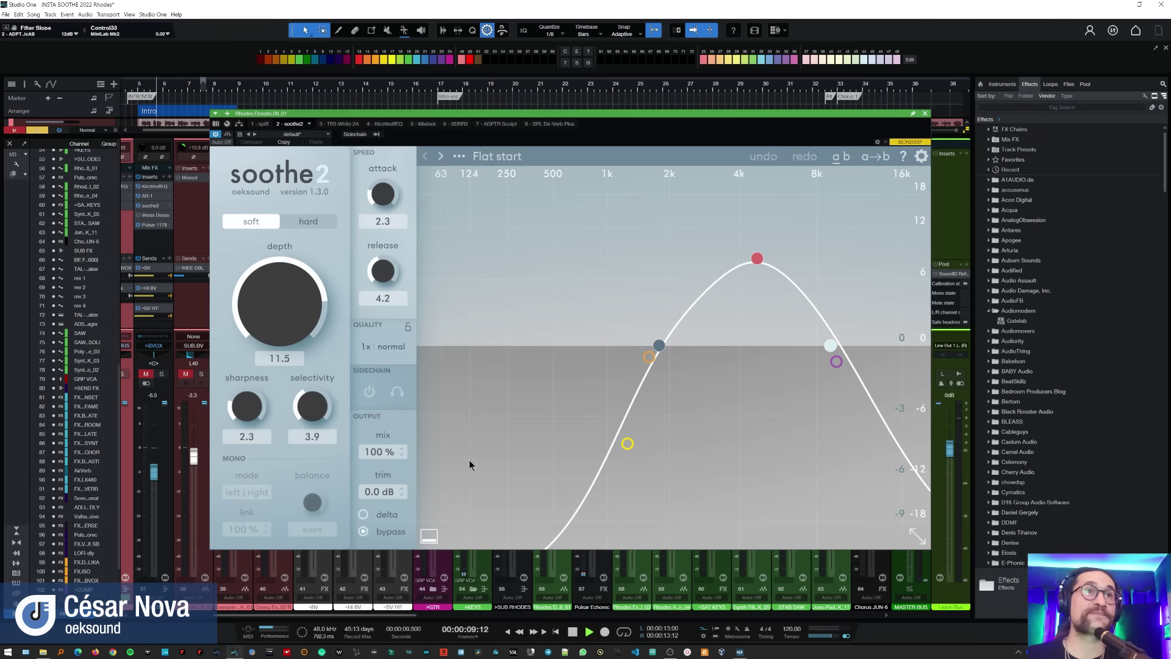
key("space")
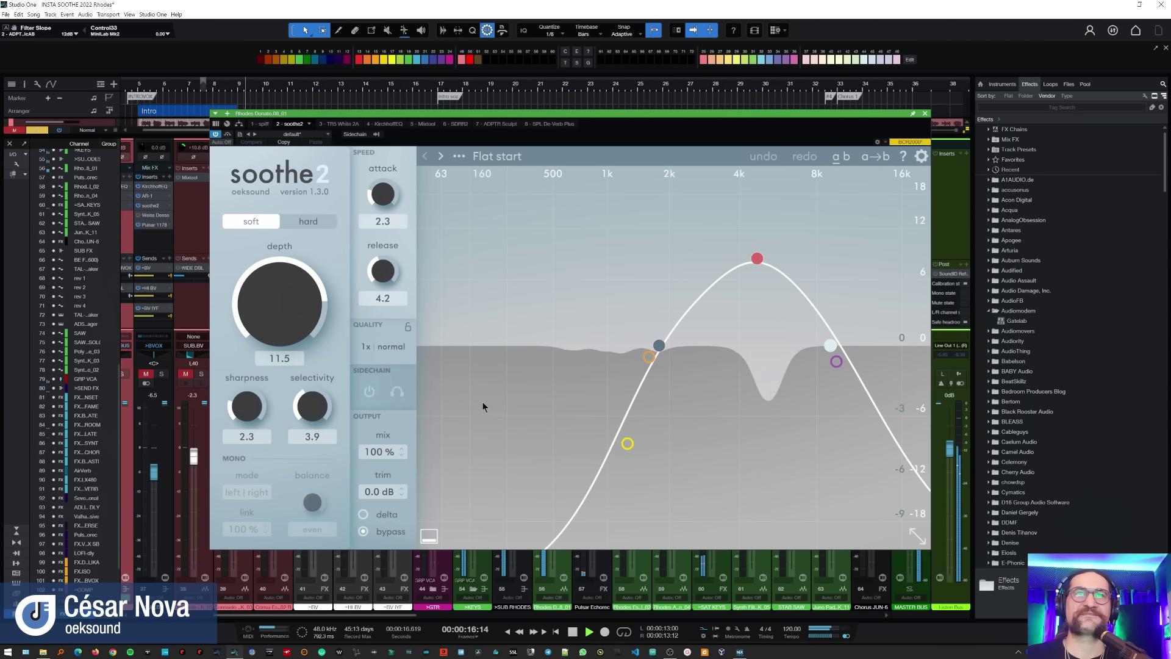
key("space")
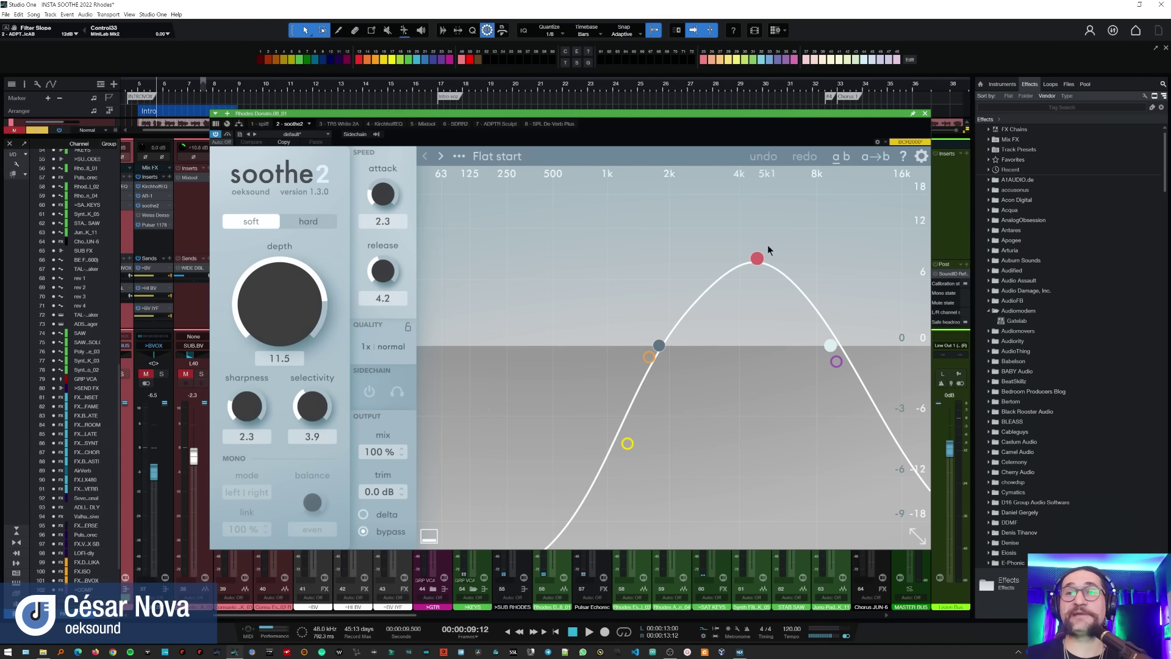
Step: Tune soothe2's band 3 to 4 kHz with 8.0 dB sensitivity and turn off bypass
mouse_move(755, 262)
left_mouse_down()
mouse_move(715, 261)
mouse_move(774, 258)
mouse_move(740, 259)
left_mouse_up()
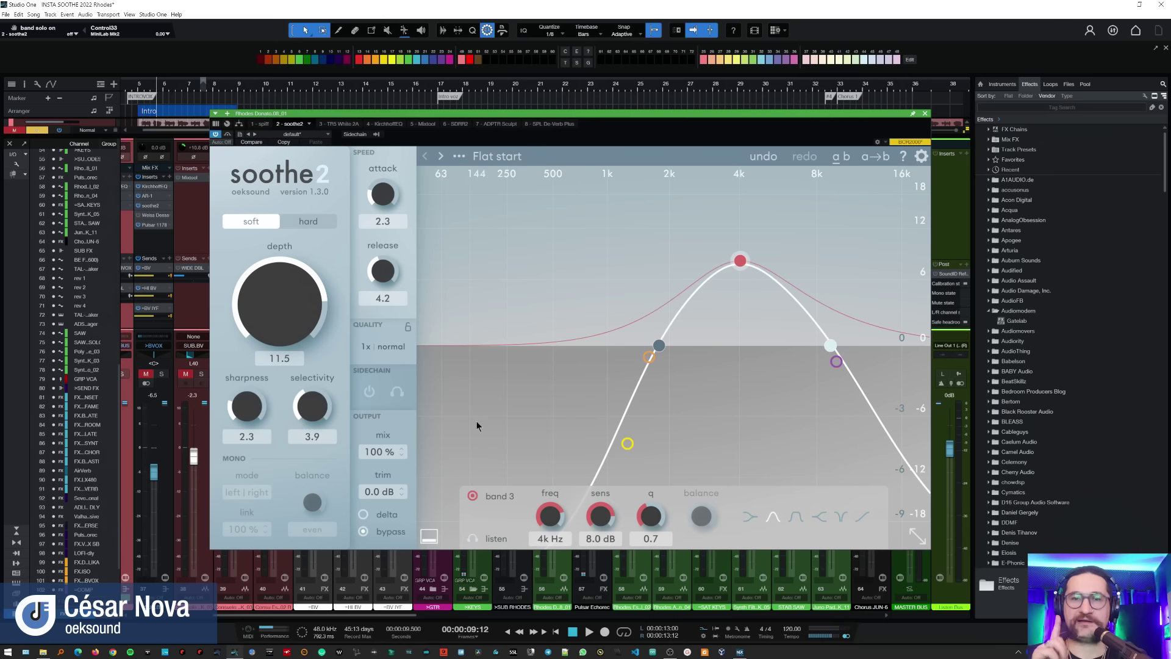
left_click(362, 531)
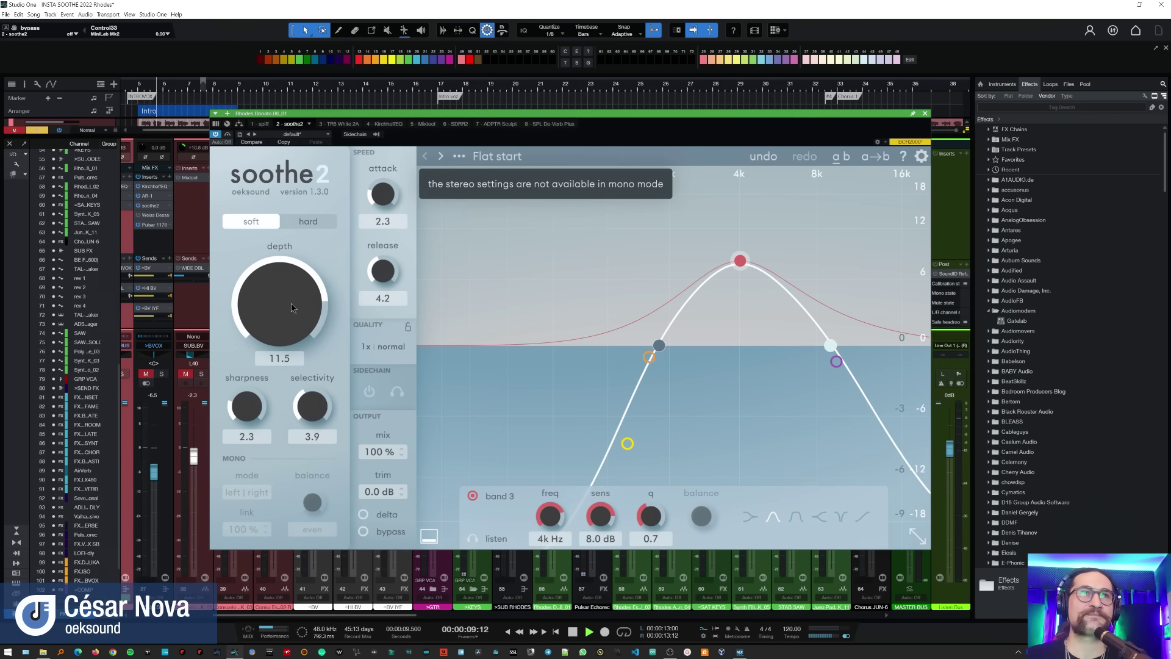
Step: Play the soloed Rhodes and set soothe2's depth to 12.1
scroll(285, 359, "down", 5)
key("space")
scroll(284, 359, "up", 6)
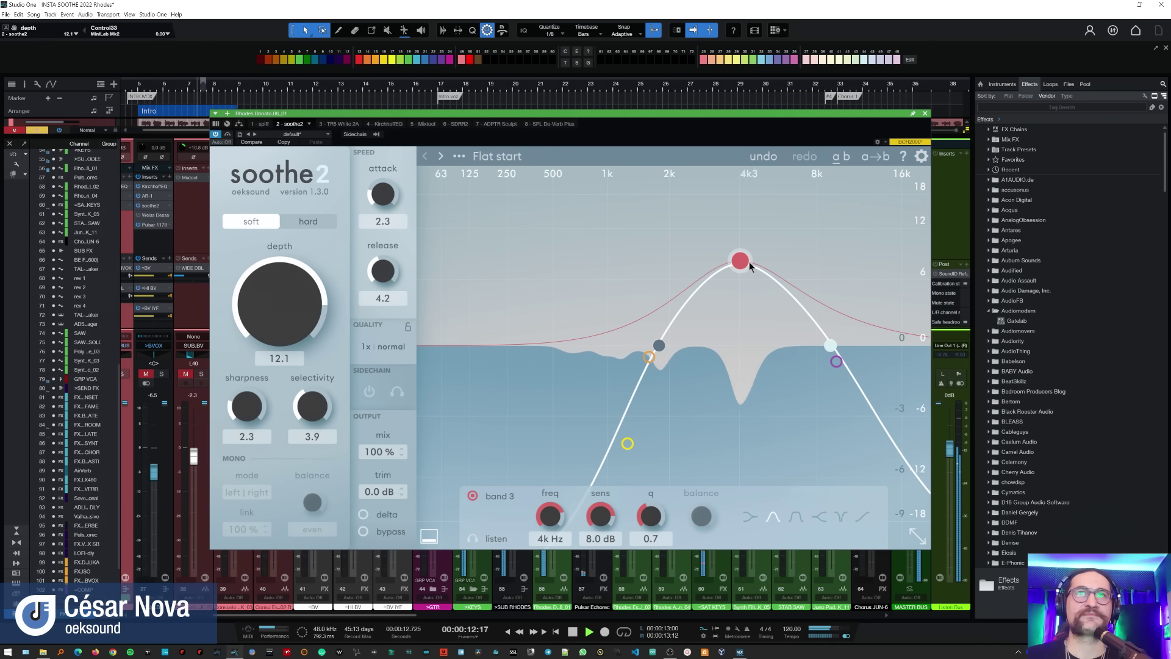
Step: Listen to band 3's delta signal alone while raising soothe2's depth to 14.3, and stop playback
left_click(482, 536)
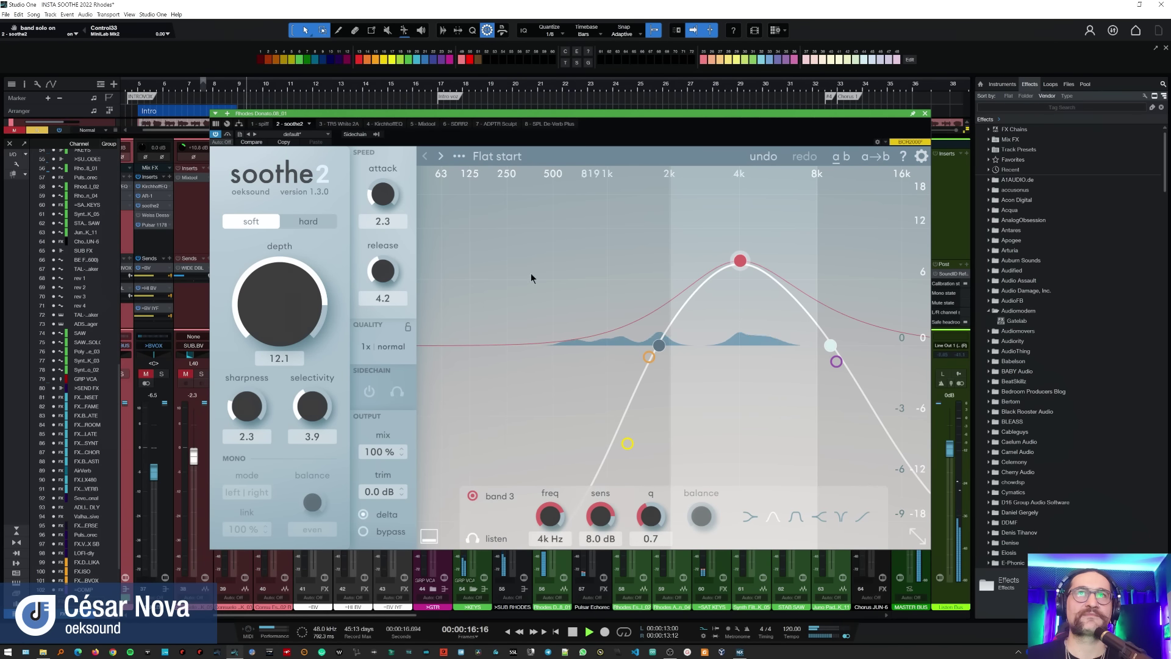
scroll(286, 311, "up", 2)
scroll(287, 311, "up", 2)
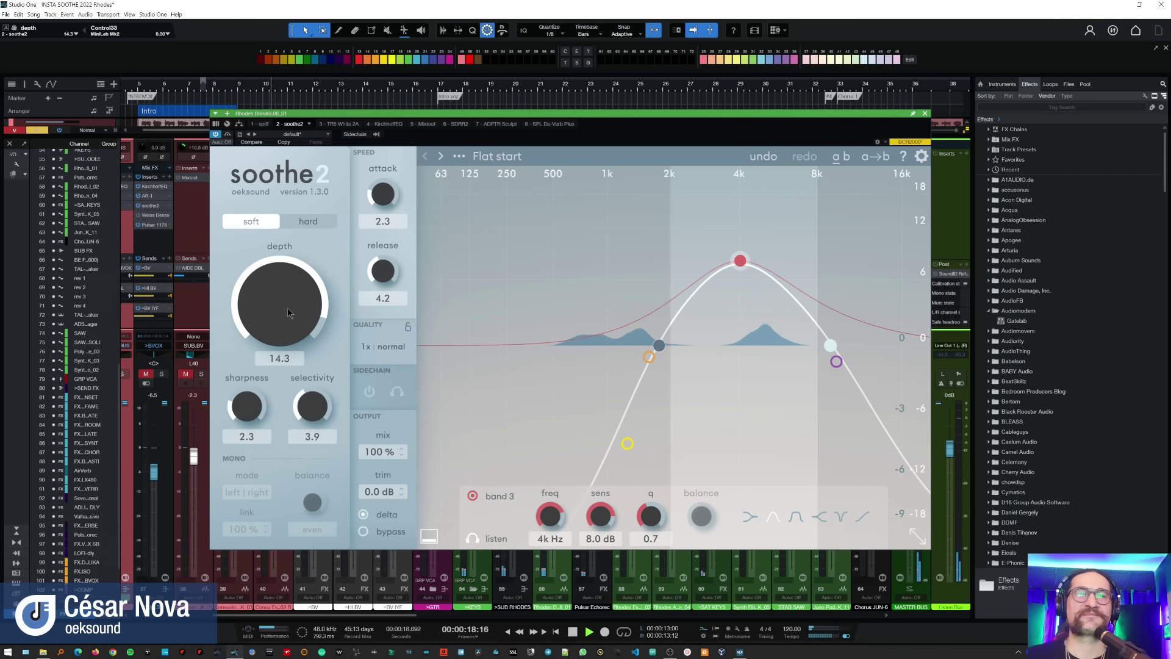
mouse_move(382, 491)
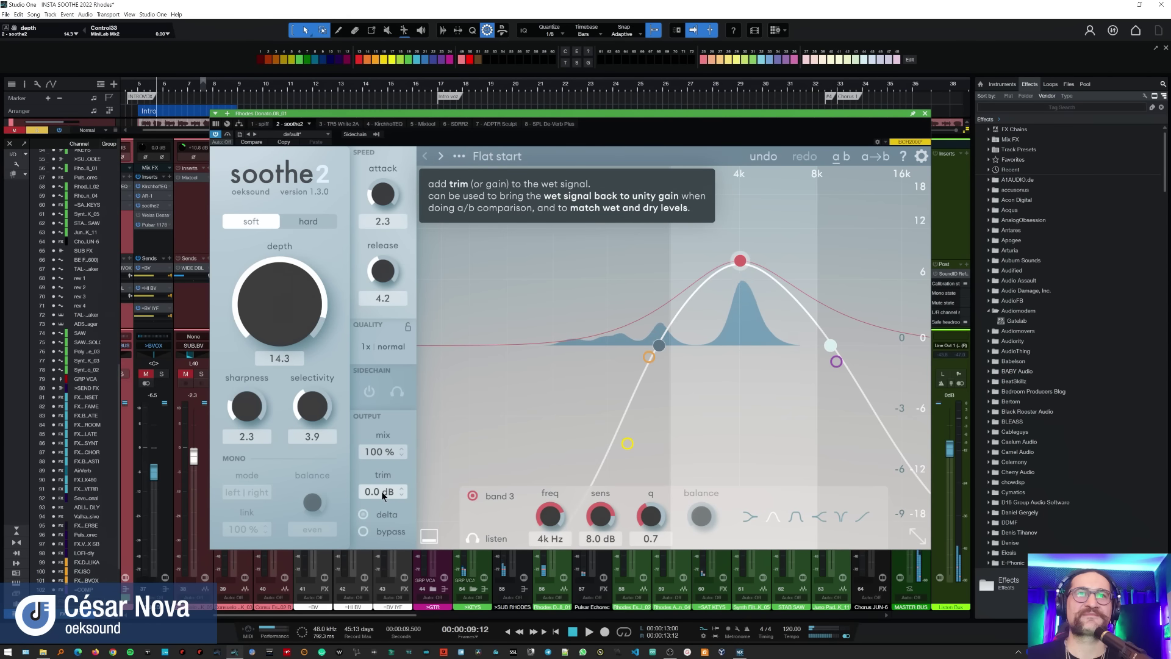
key("space")
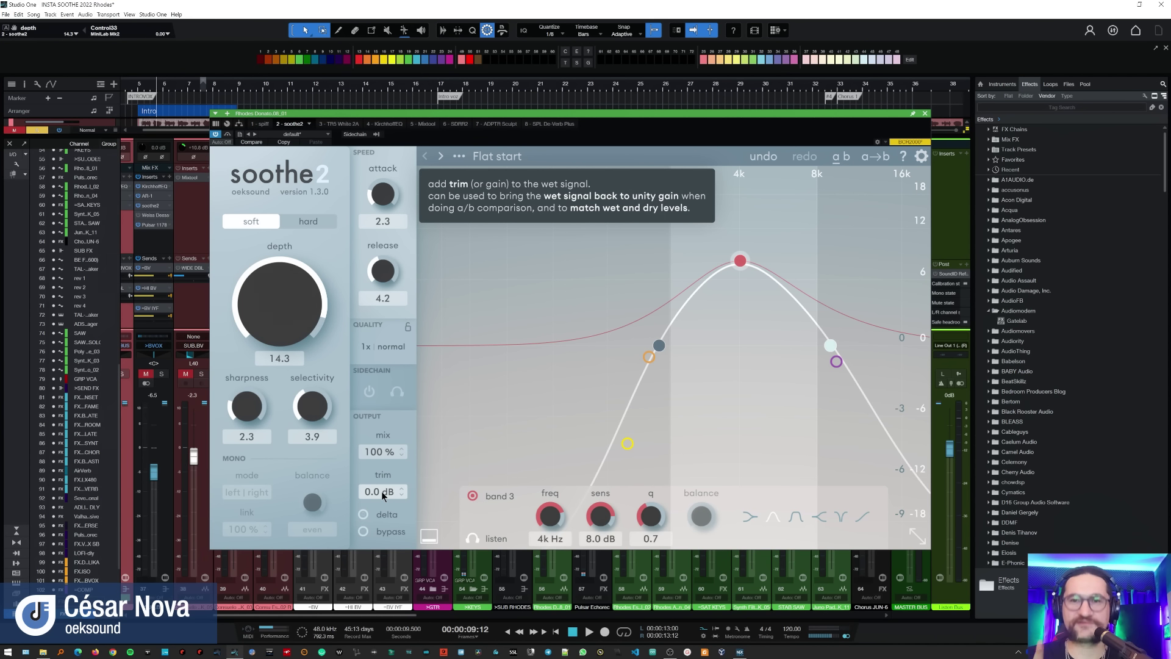
Step: Replay the isolated band 3 delta and set soothe2's attack to 1.9 and release to 7.9
key("space")
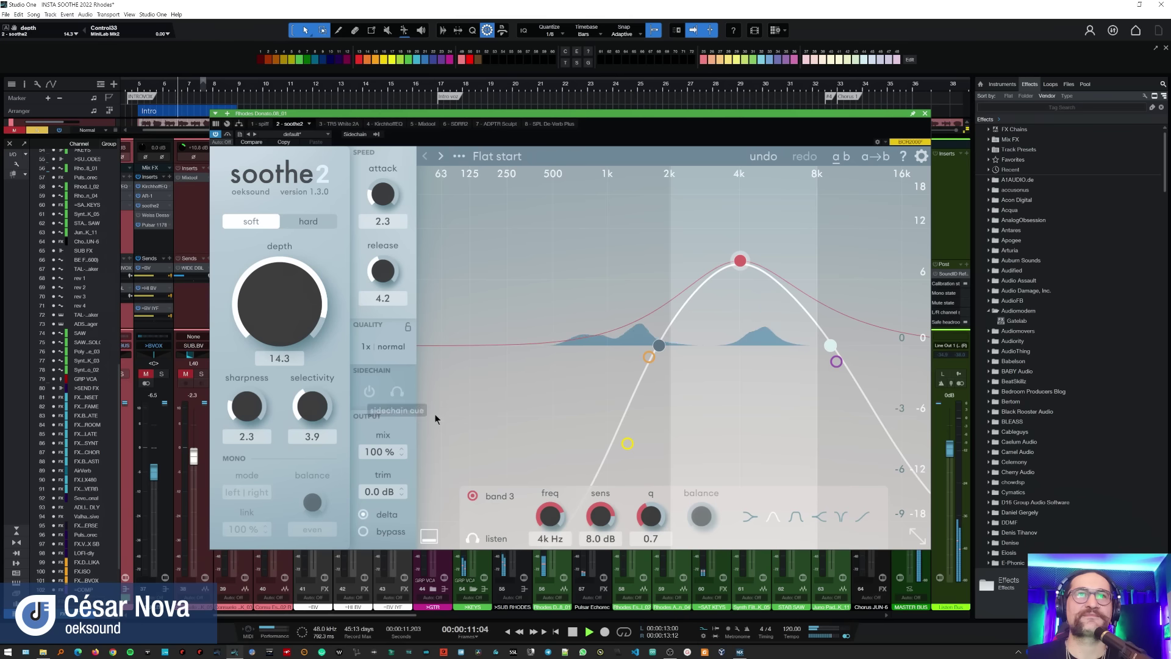
left_click_drag(390, 254, 381, 204)
left_click_drag(383, 273, 383, 264)
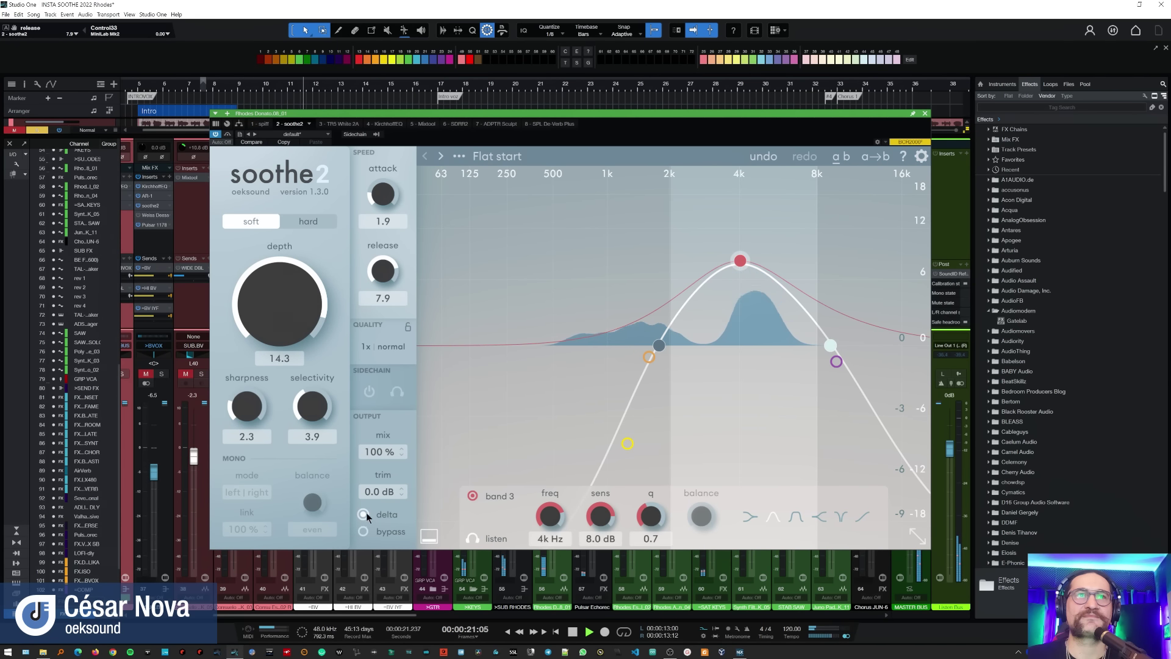
Step: Turn off band 3's listen mode, hear the full processed Rhodes, and stop playback
mouse_move(366, 518)
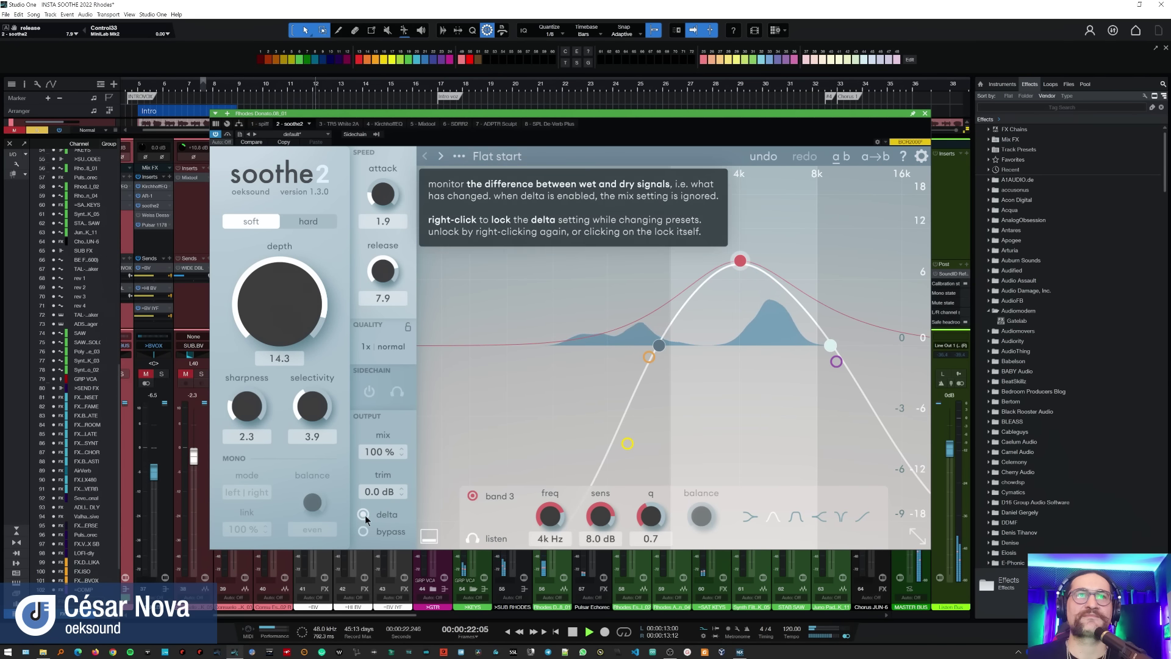
left_click(472, 538)
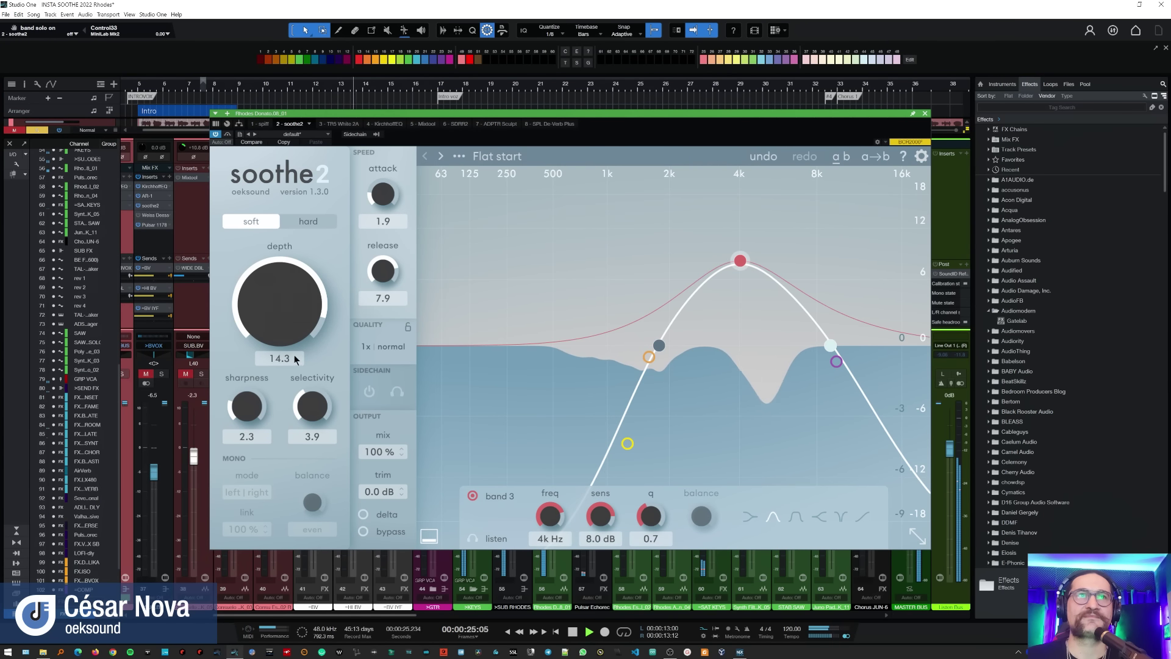
mouse_move(289, 325)
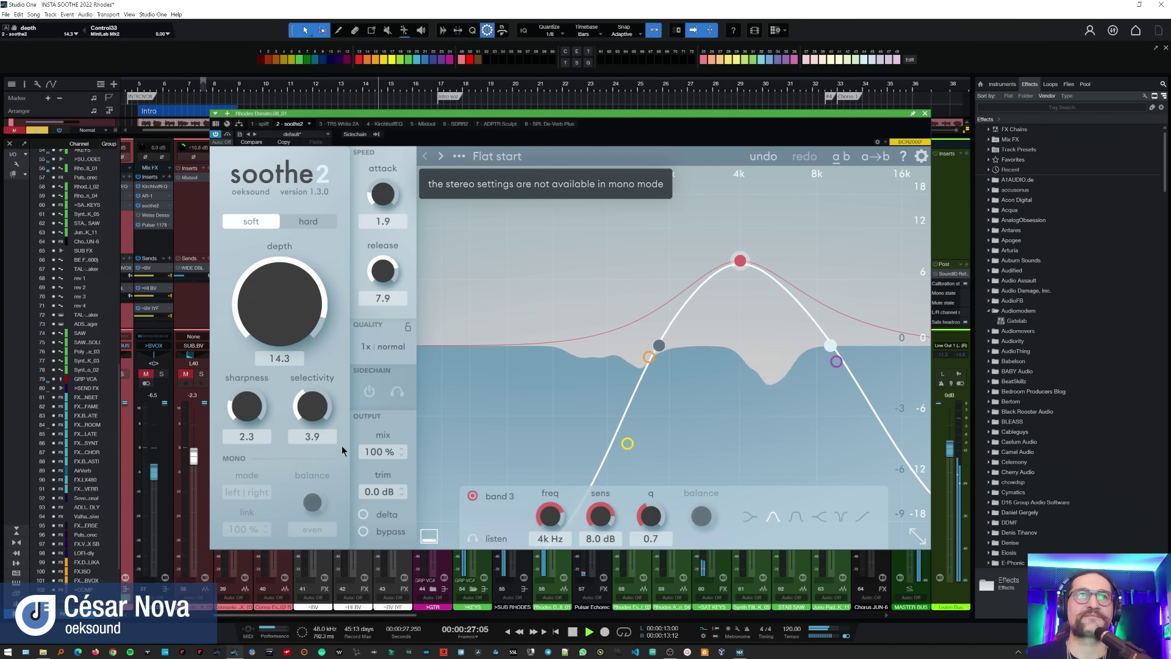
mouse_move(374, 515)
key("space")
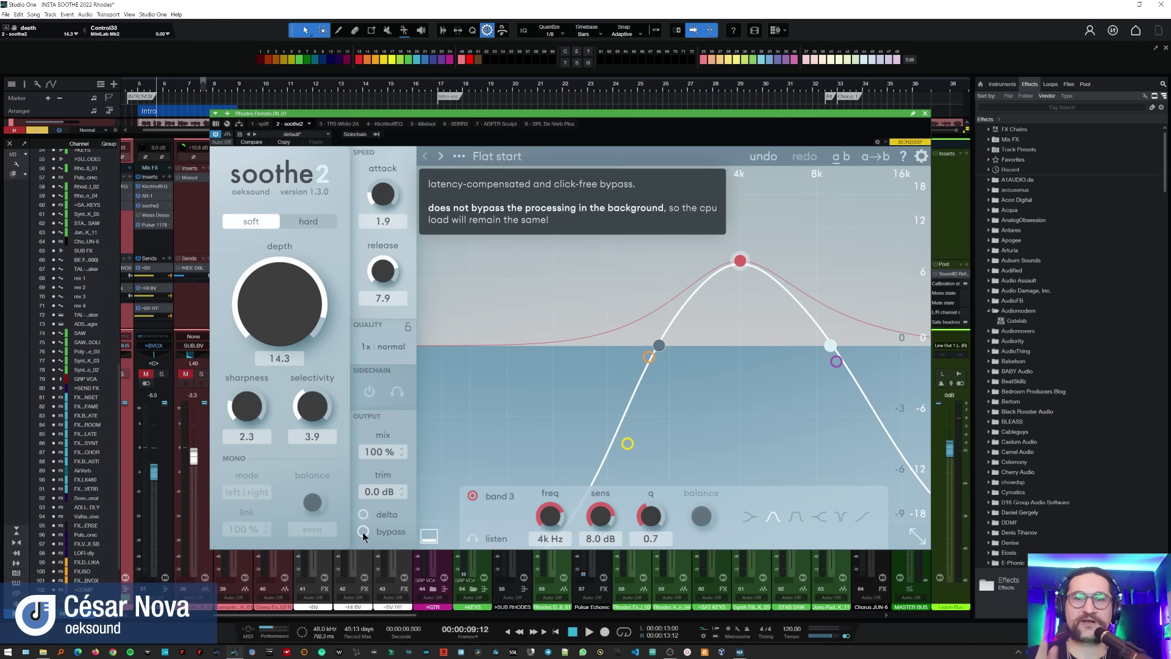
Step: Play the Rhodes with soothe2 bypassed and switch the processing back in during playback to compare
left_click(363, 532)
key("space")
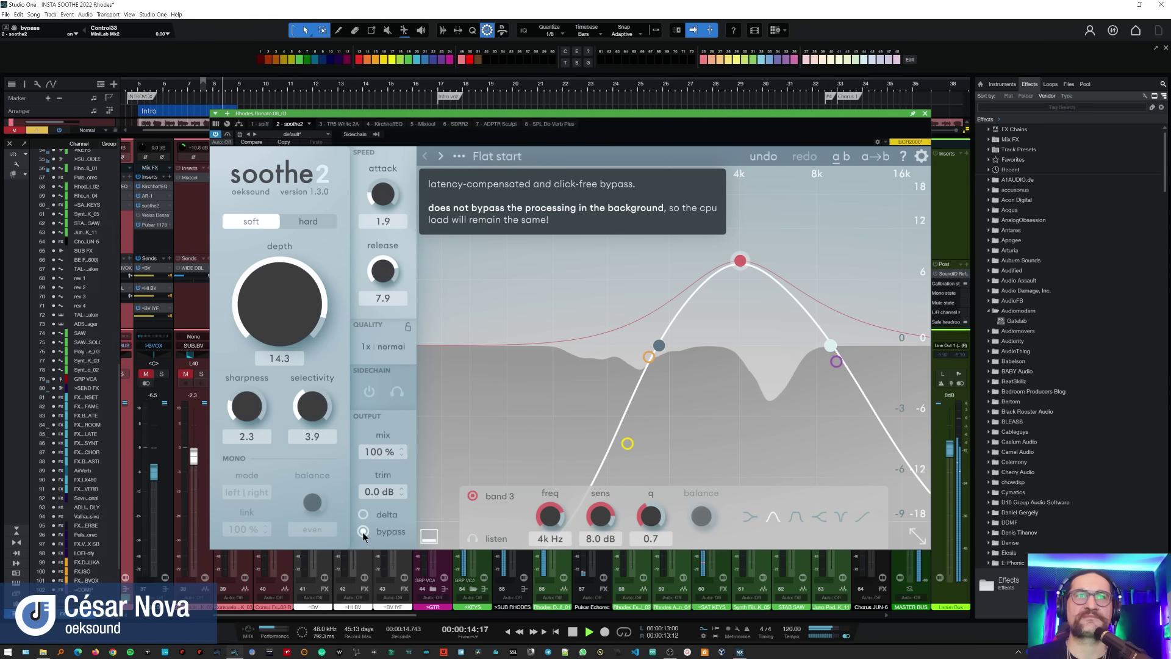
left_click(364, 532)
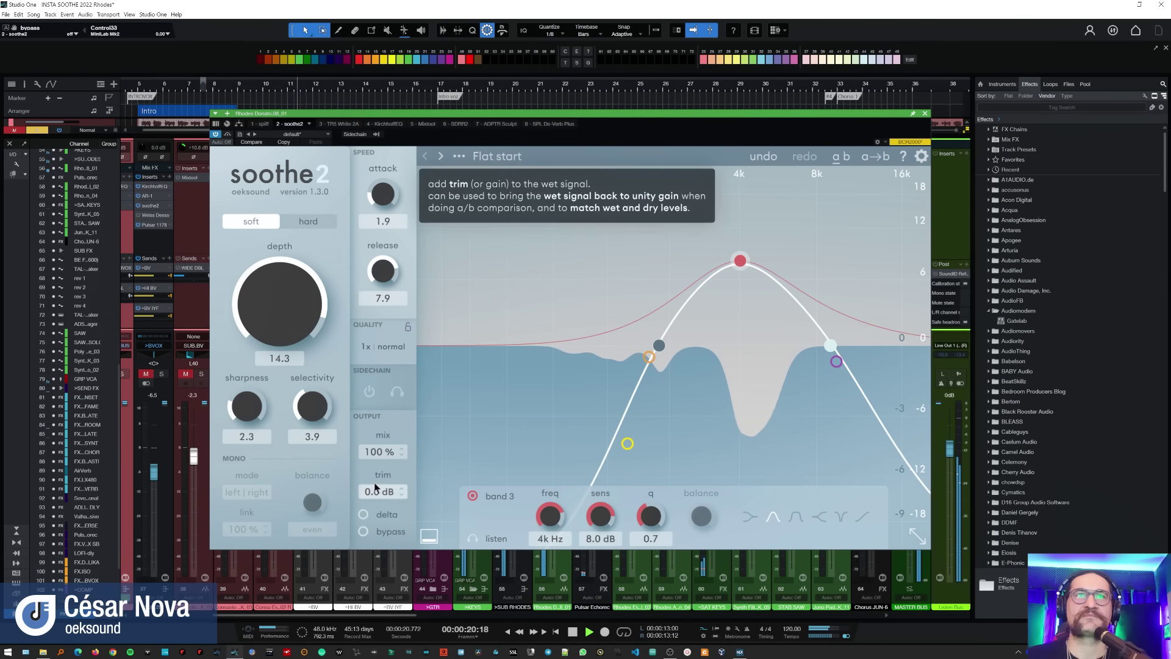
Step: Stop playback, turn on soothe2's delta monitoring, and replay the Rhodes to hear only the removed signal
key("space")
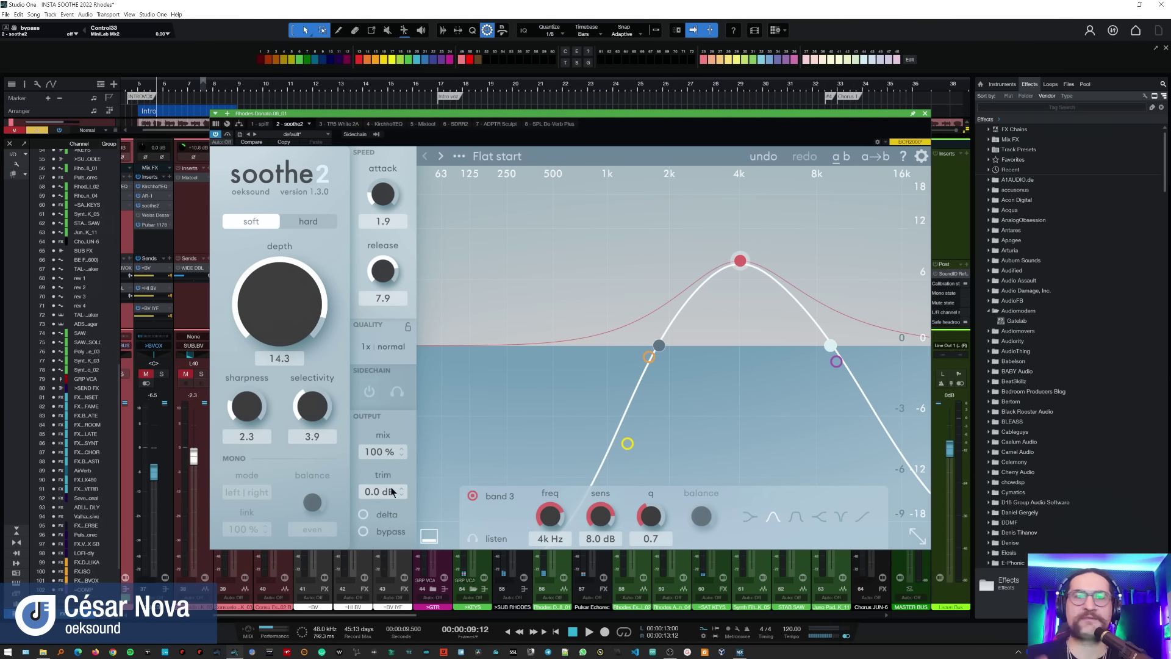
mouse_move(367, 516)
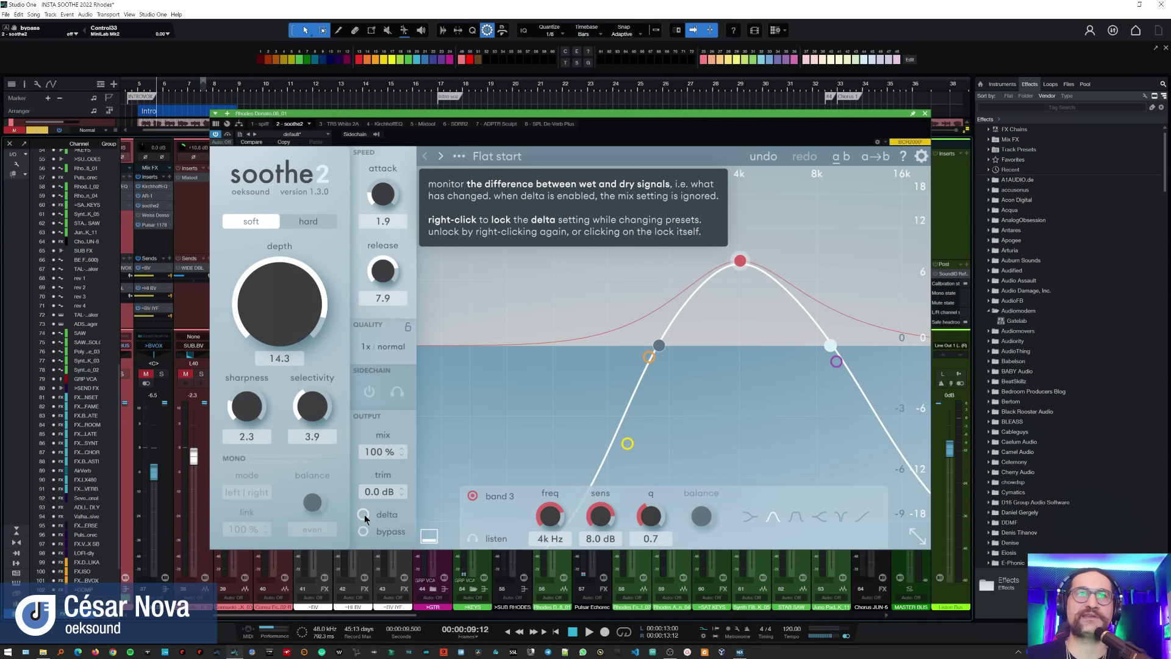
left_click(363, 515)
key("space")
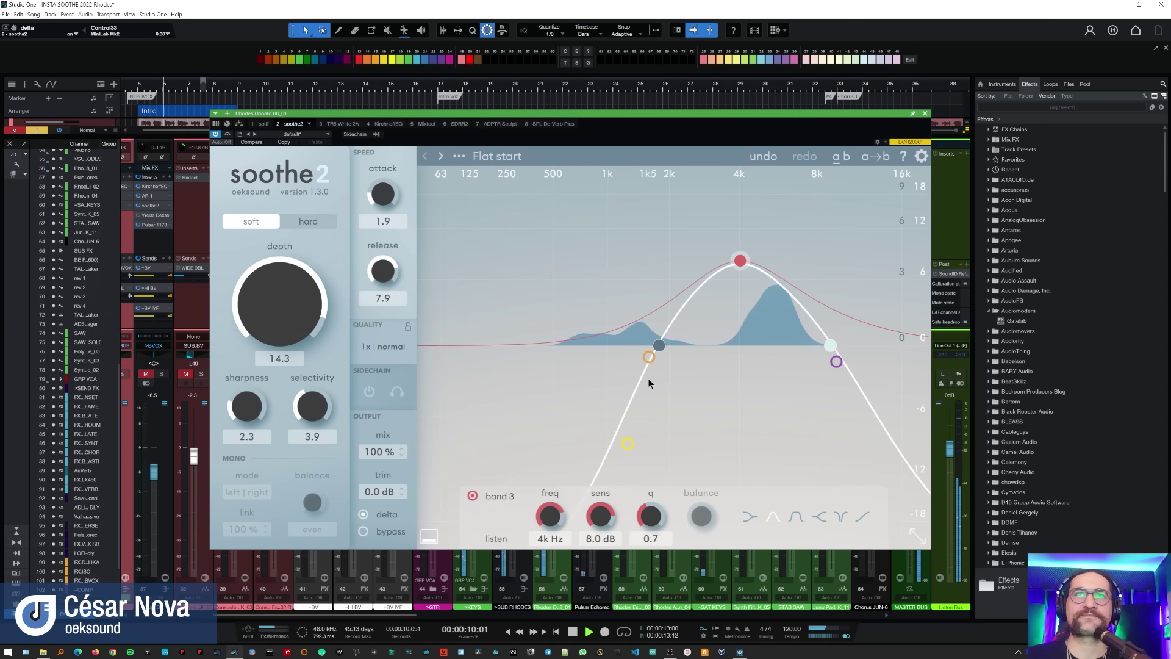
Step: Narrow soothe2's range by raising the low cut and lowering the high cut, and set band 3 to 4.9 kHz, 10 dB and q 1.5
left_click_drag(647, 358, 717, 347)
left_click_drag(841, 346, 813, 358)
left_click_drag(749, 258, 768, 239)
scroll(768, 244, "up", 4)
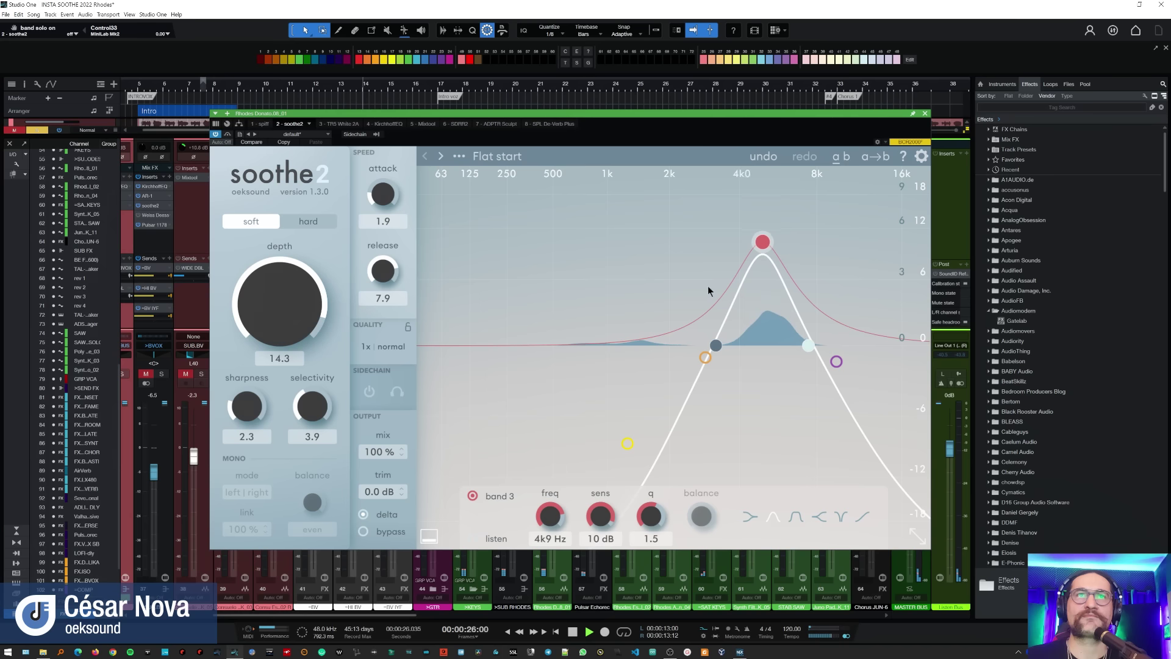
Step: Turn off the delta monitoring and replay the Rhodes with the full soothe2 processing
left_click(364, 514)
key("space")
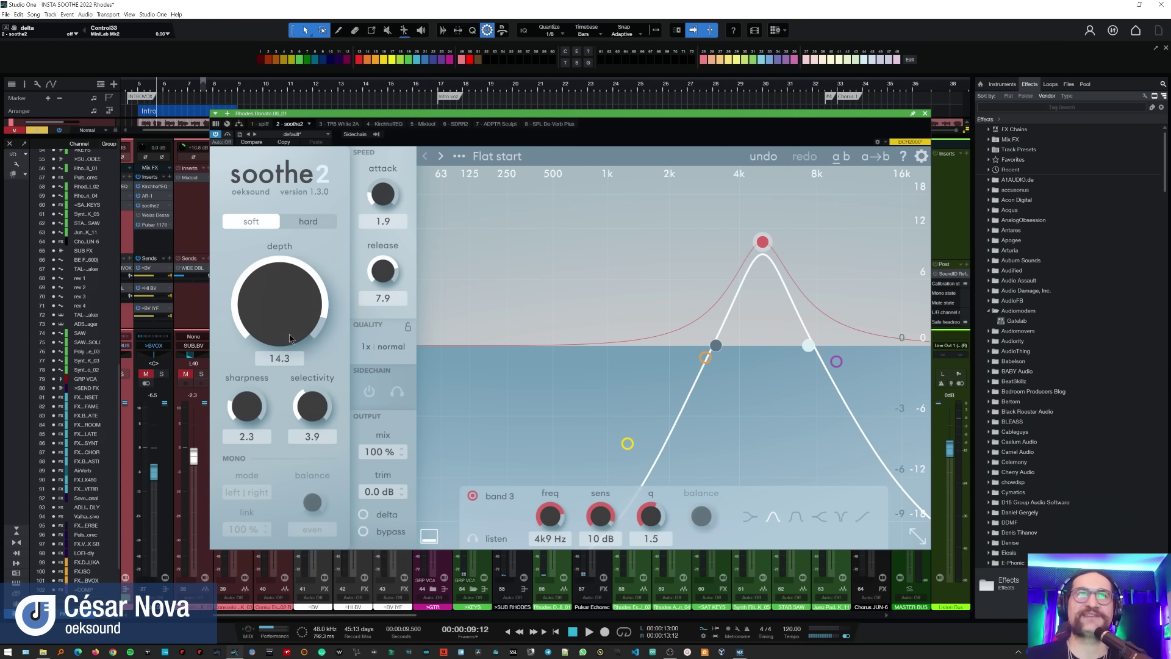
key("space")
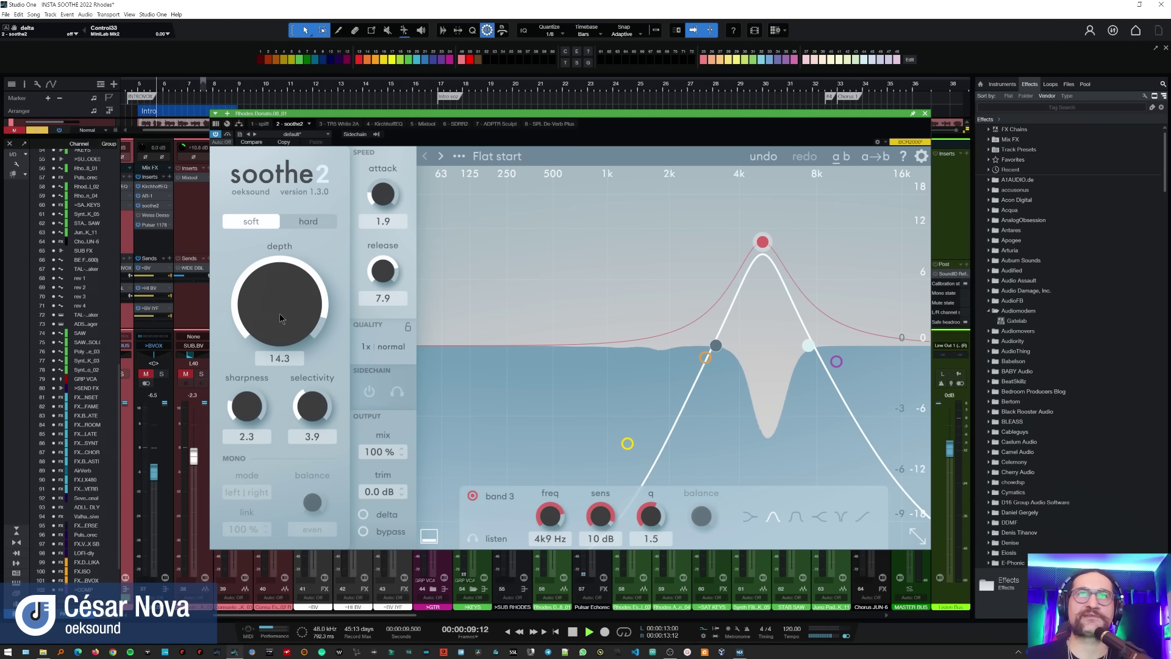
Step: Set soothe2's release to 9.3, attack to 1.4 and depth to 10.3 while the Rhodes plays, and stop playback
left_click_drag(280, 318, 278, 318)
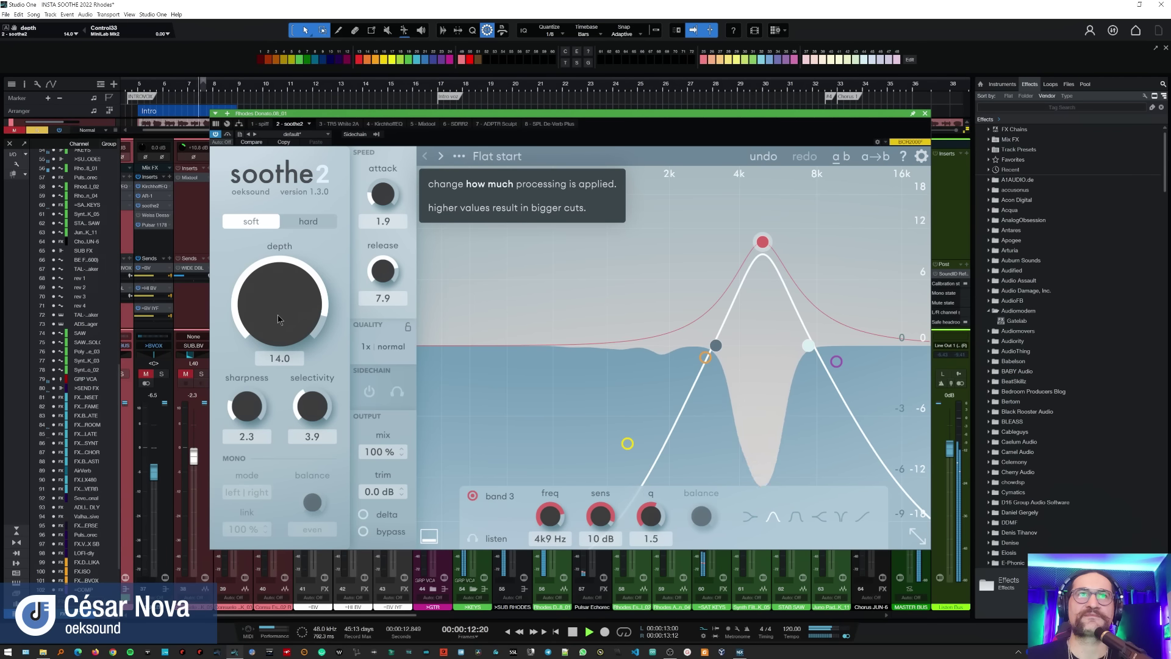
left_click_drag(379, 265, 378, 268)
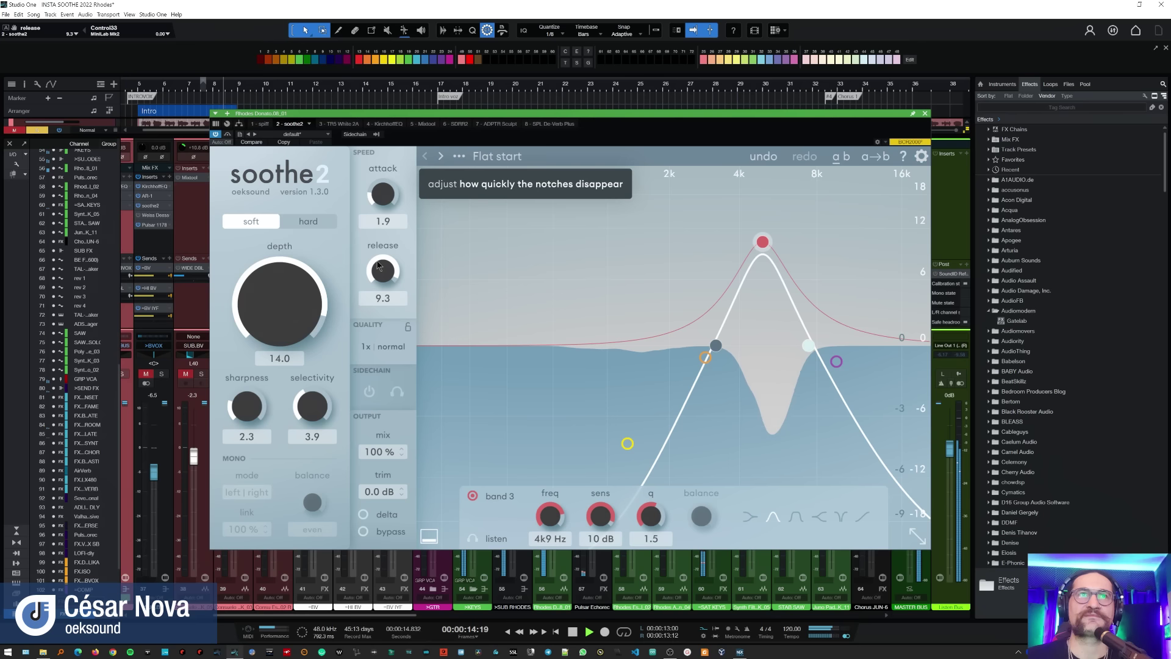
left_click_drag(381, 195, 381, 205)
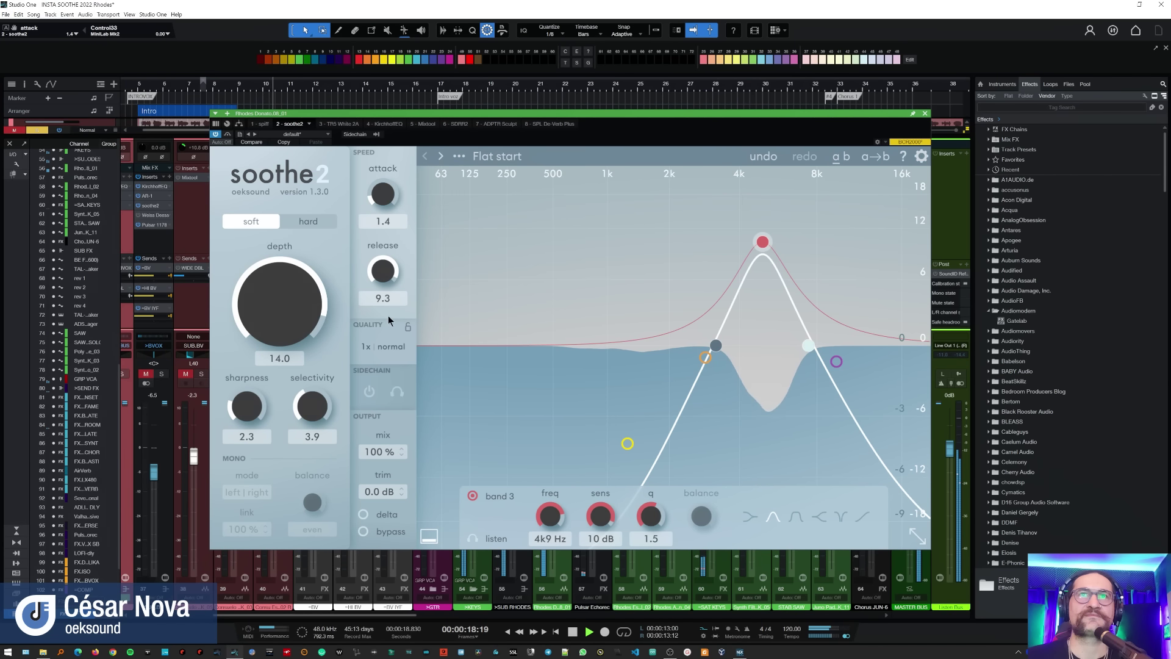
left_click_drag(289, 318, 289, 329)
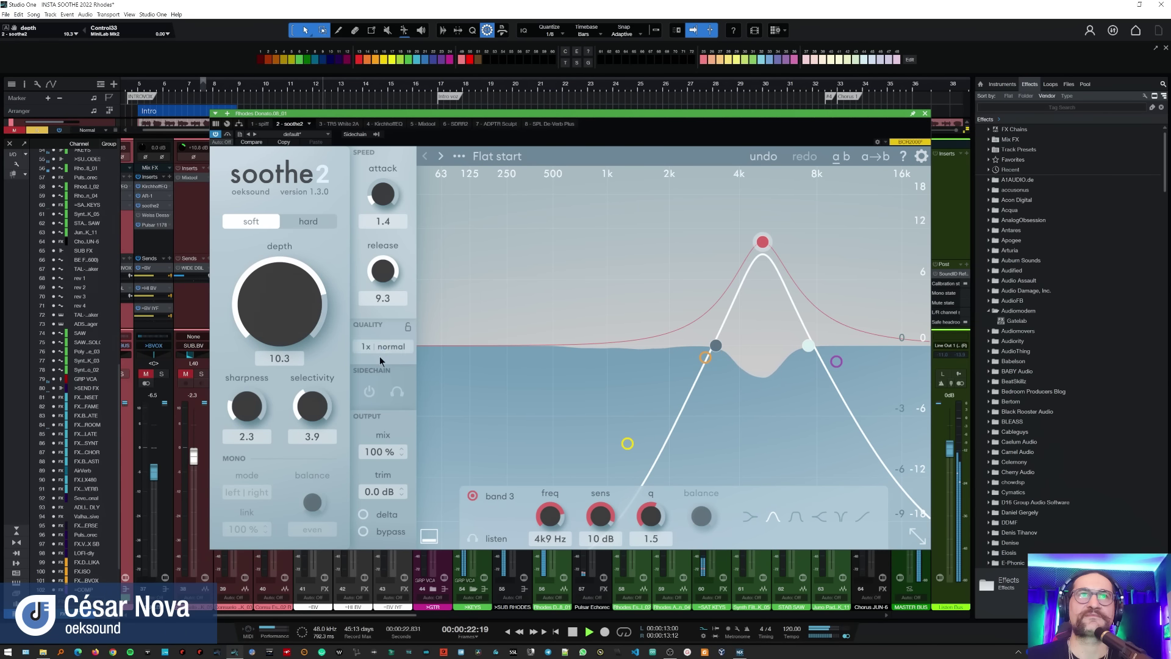
key("space")
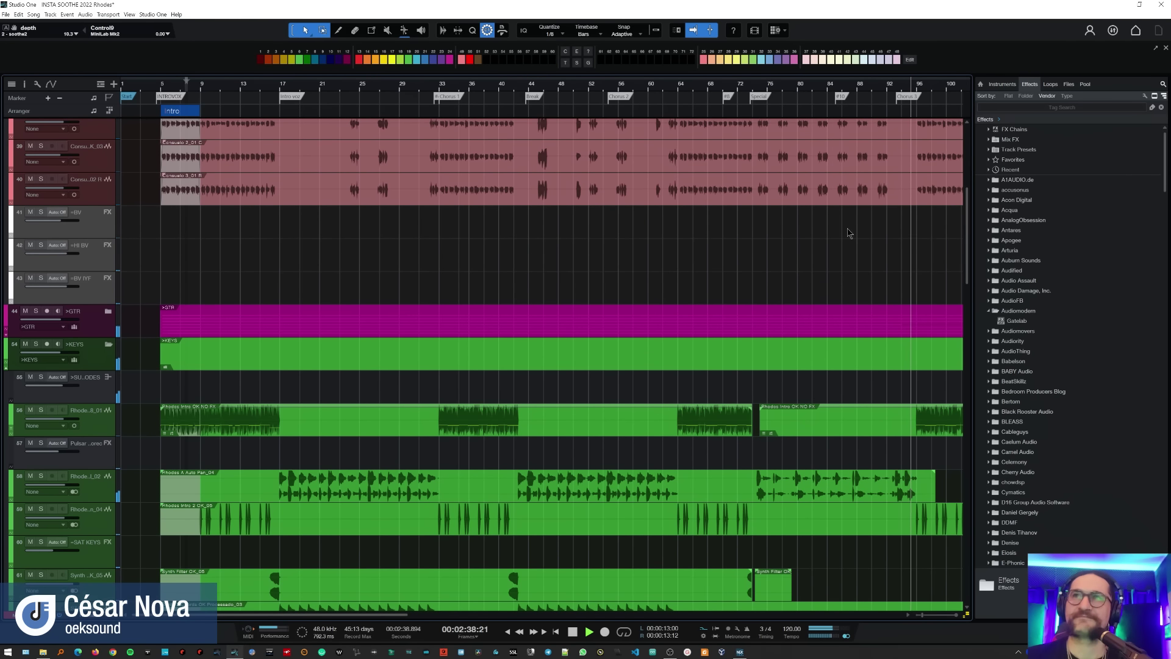
Step: Stop the song and place the playhead at about bar 84, just before the late _BVOX clips
key("space")
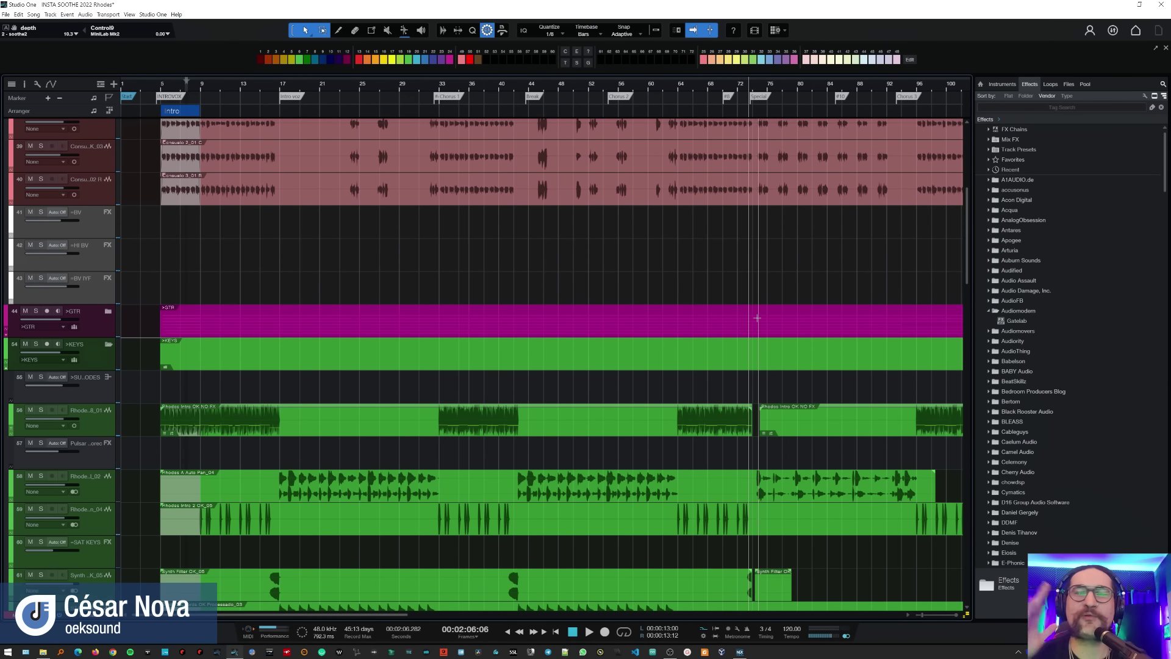
scroll(666, 437, "down", 2)
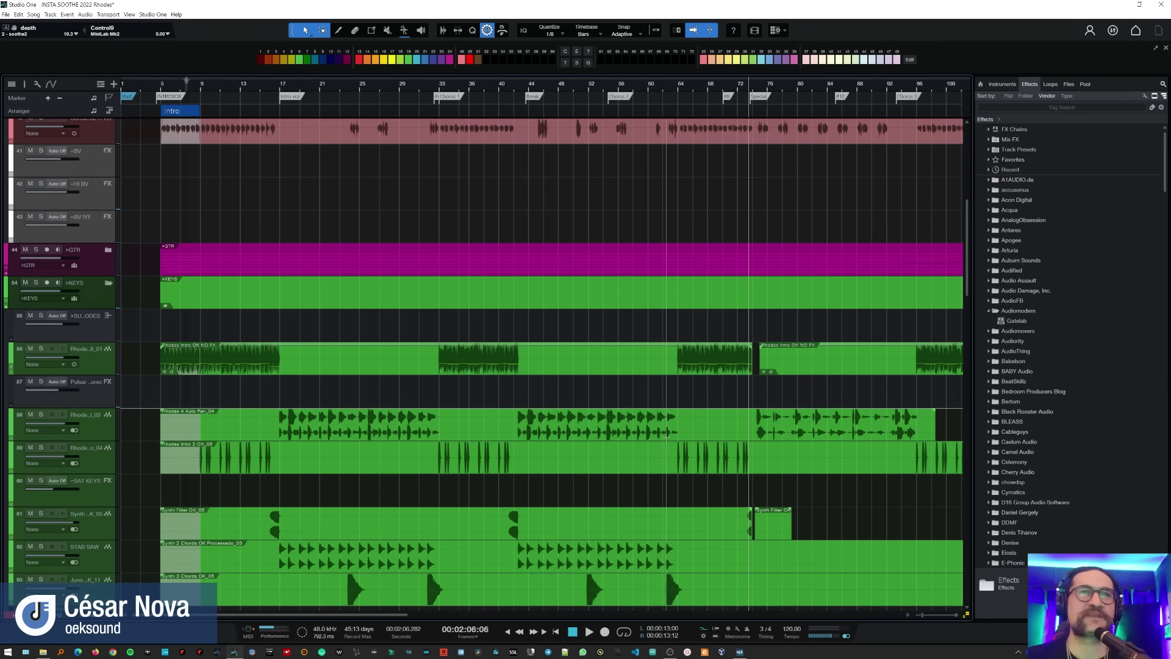
scroll(666, 437, "up", 5)
scroll(333, 397, "down", 1)
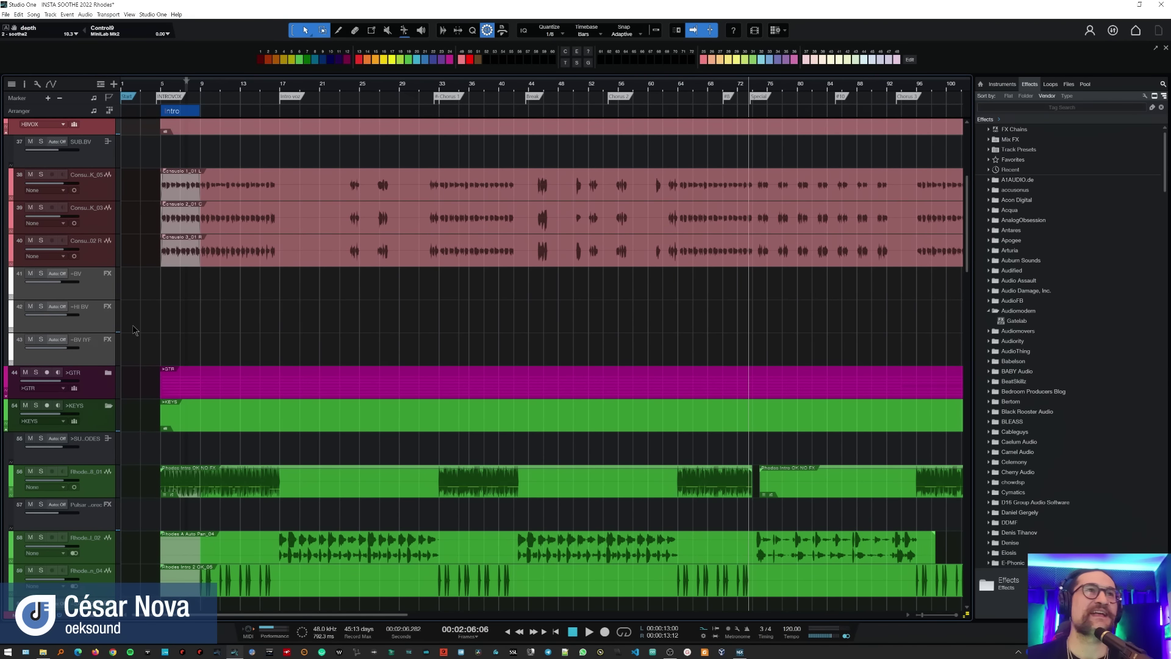
scroll(134, 330, "down", 1)
scroll(133, 305, "up", 7)
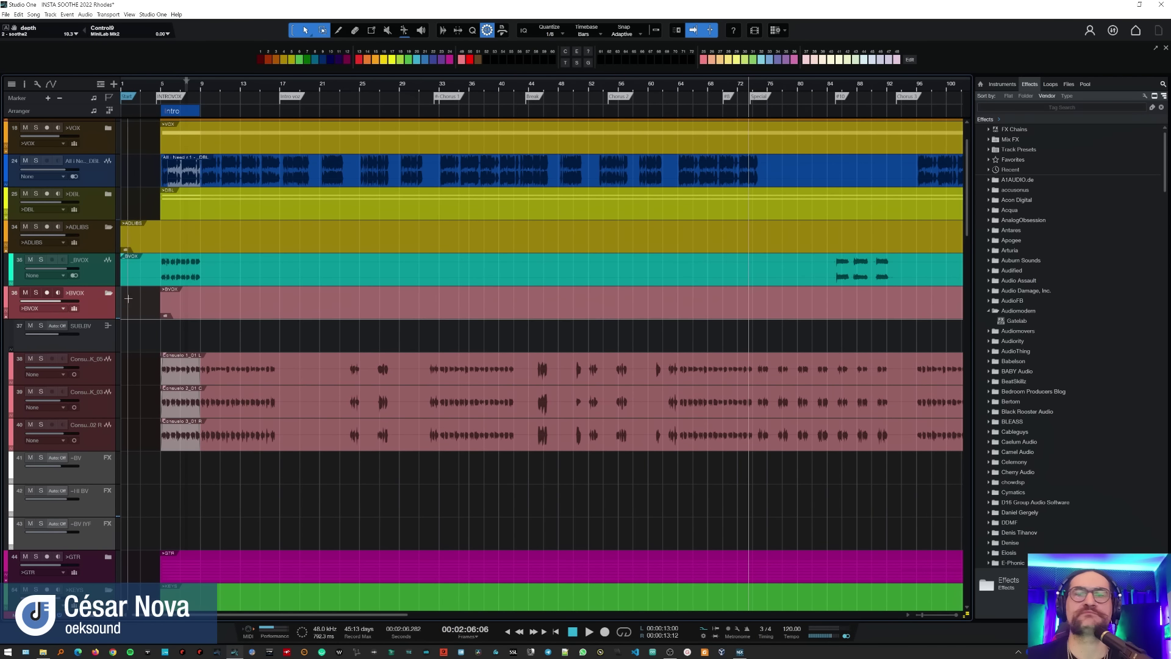
left_click(830, 89)
Step: Listen to the _BVOX track soloed, stop playback, and release its solo
left_click(40, 261)
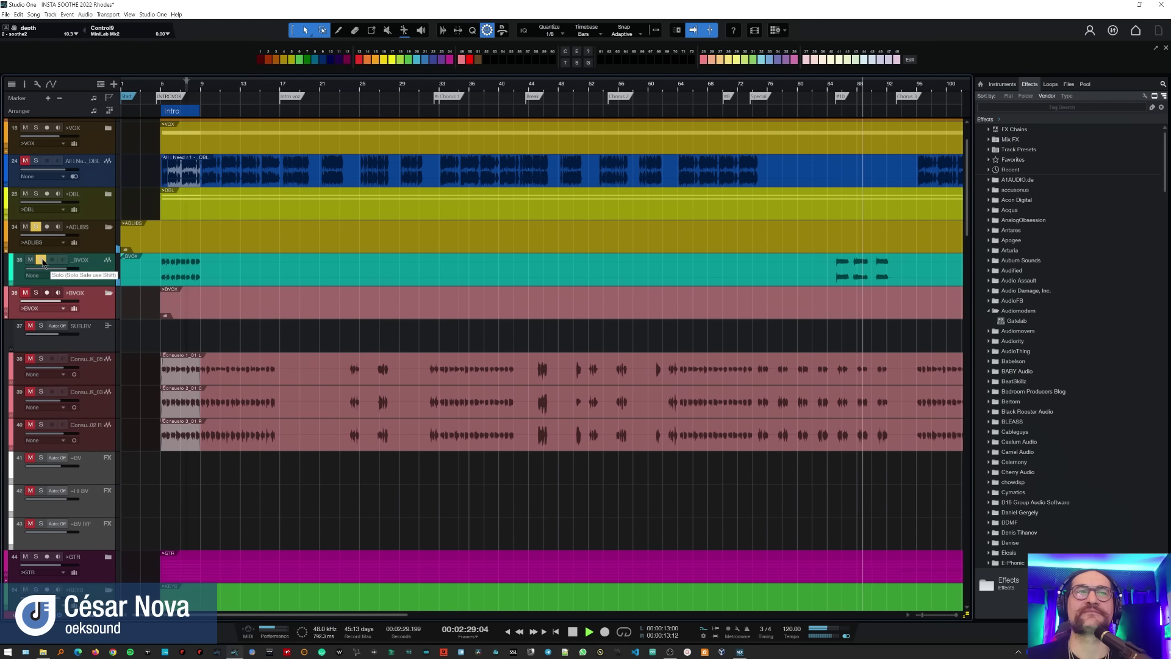
key("space")
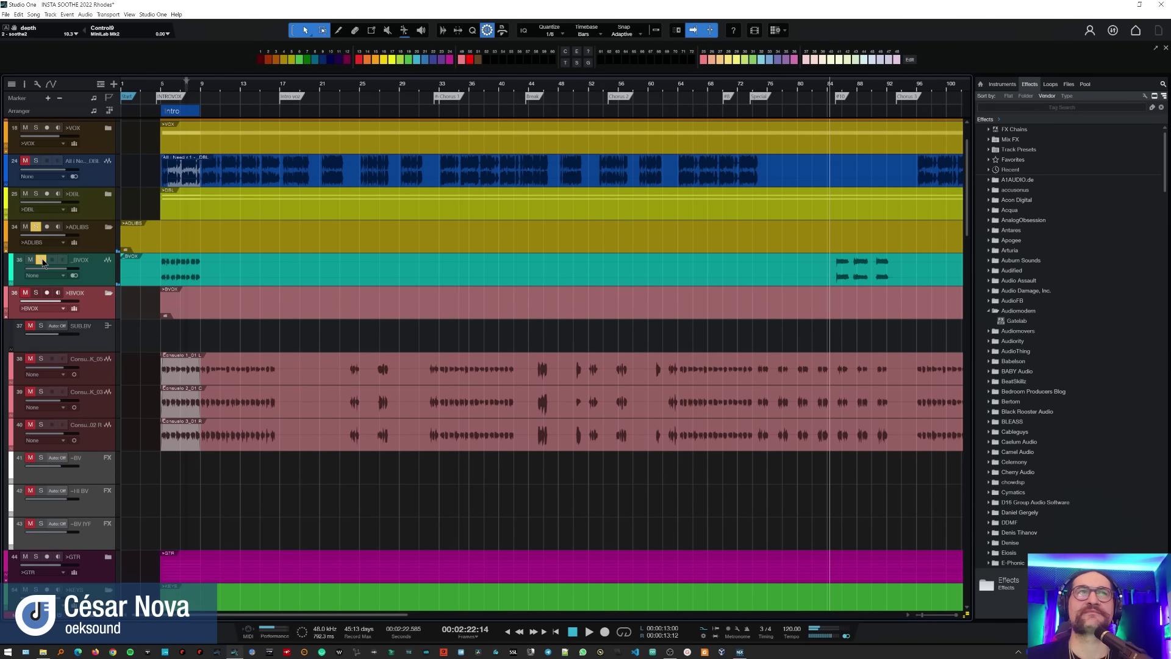
left_click(42, 261)
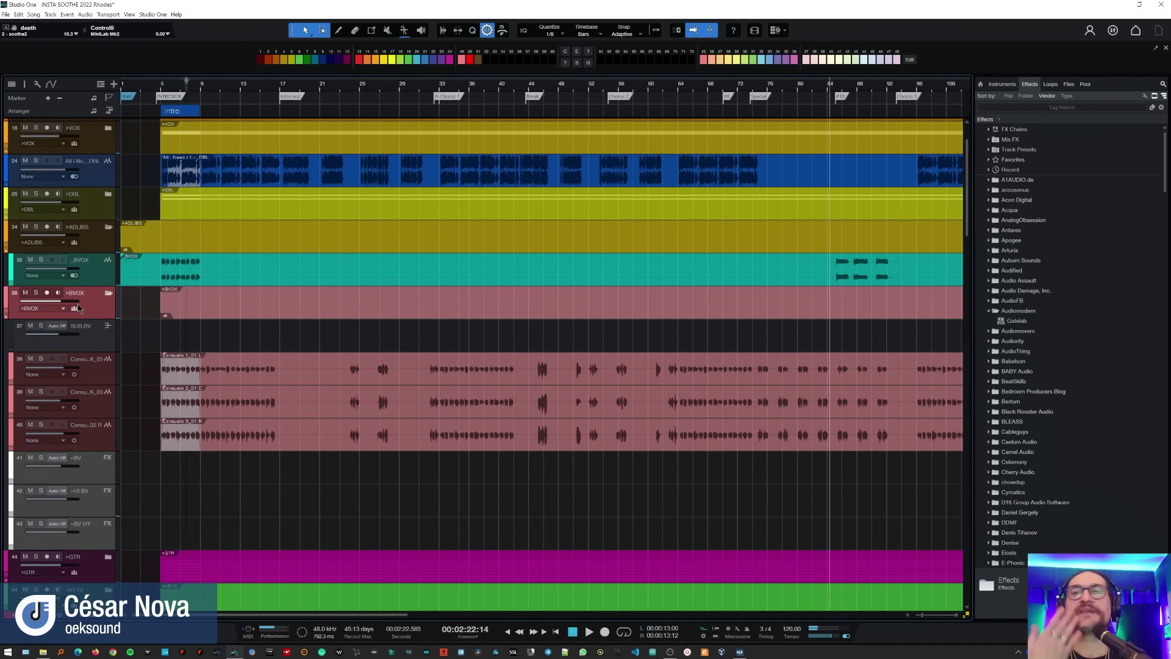
Step: Open the mixer console and bring the reverb and delay send channels into view
scroll(87, 349, "down", 10)
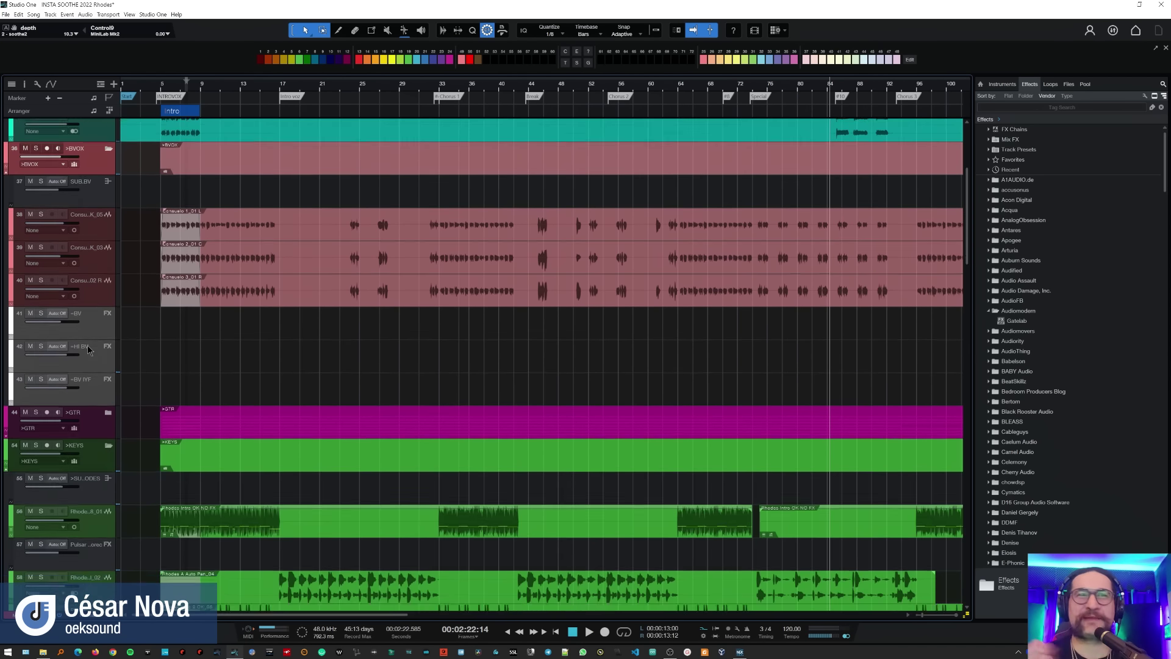
scroll(88, 350, "down", 6)
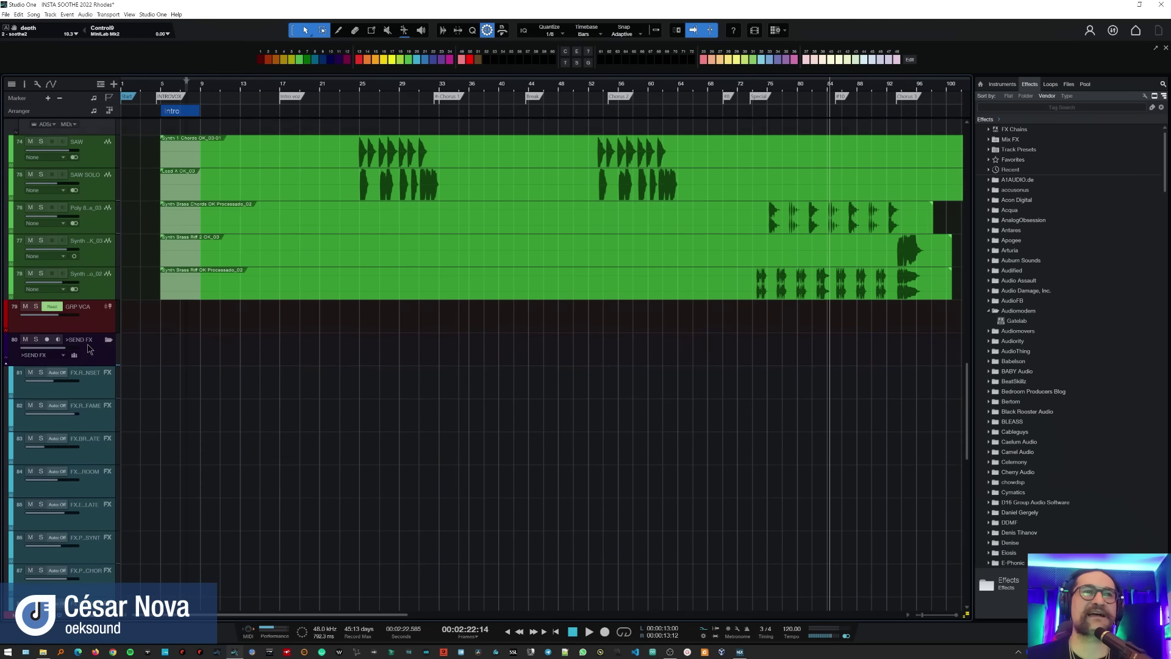
scroll(87, 348, "down", 2)
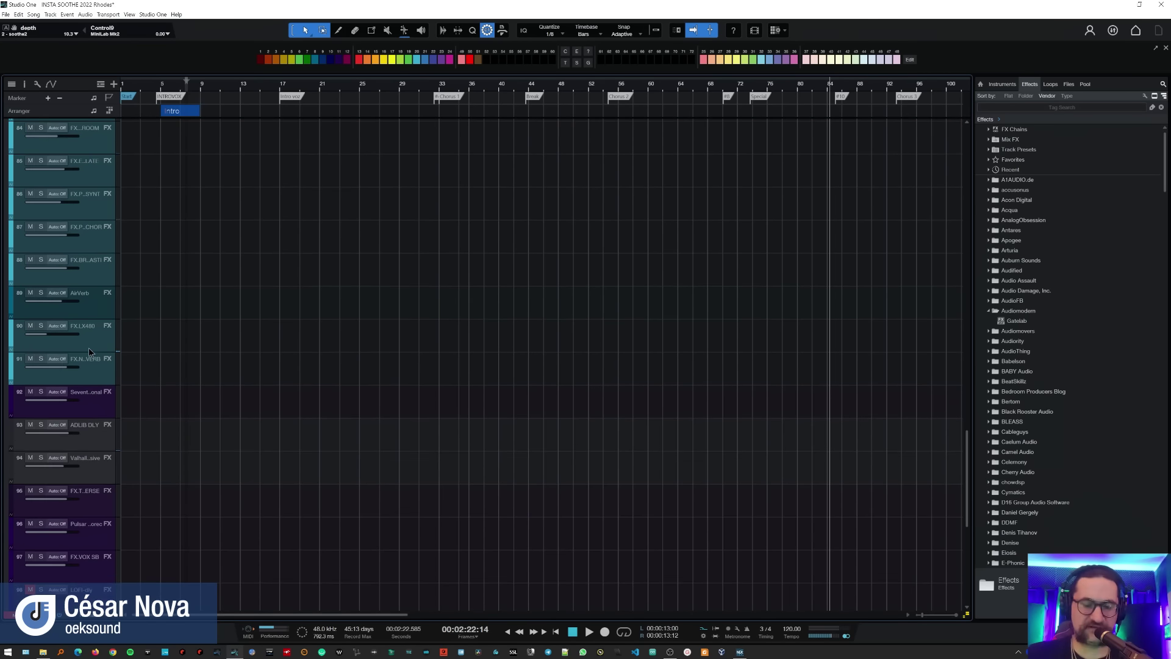
key("F3")
left_click_drag(342, 616, 753, 646)
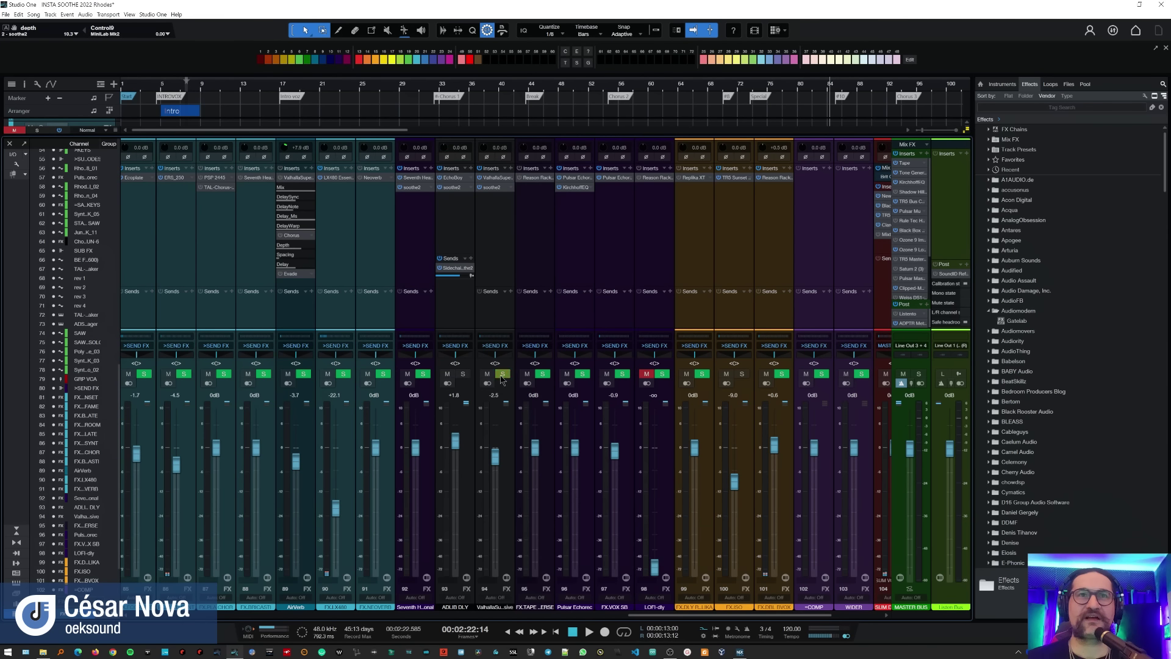
Step: Solo the Seventh Heaven reverb channel, watch its sidechained soothe2 during playback, close the plug-in window, and stop
left_click(424, 389)
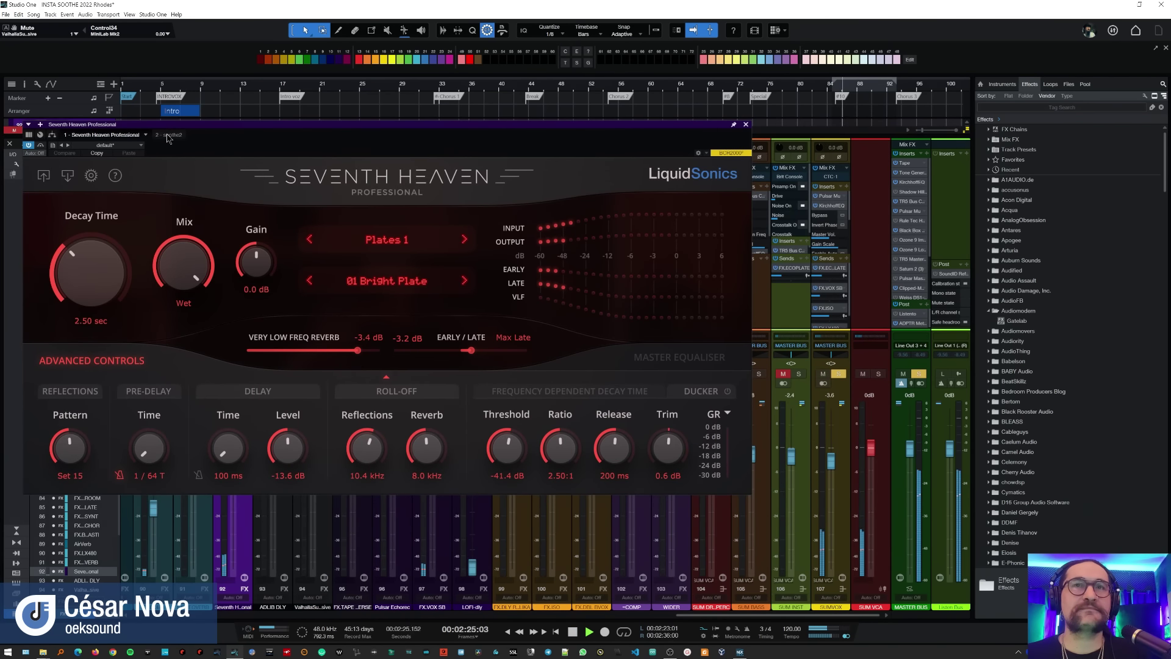
left_click(167, 136)
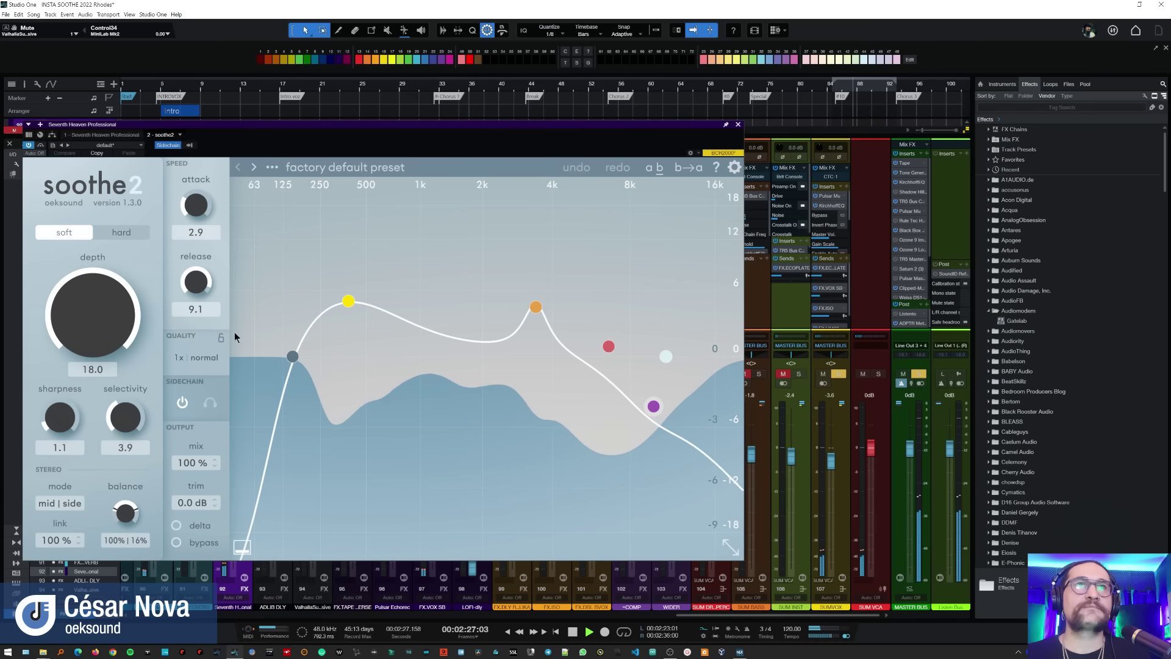
left_click(738, 125)
key("space")
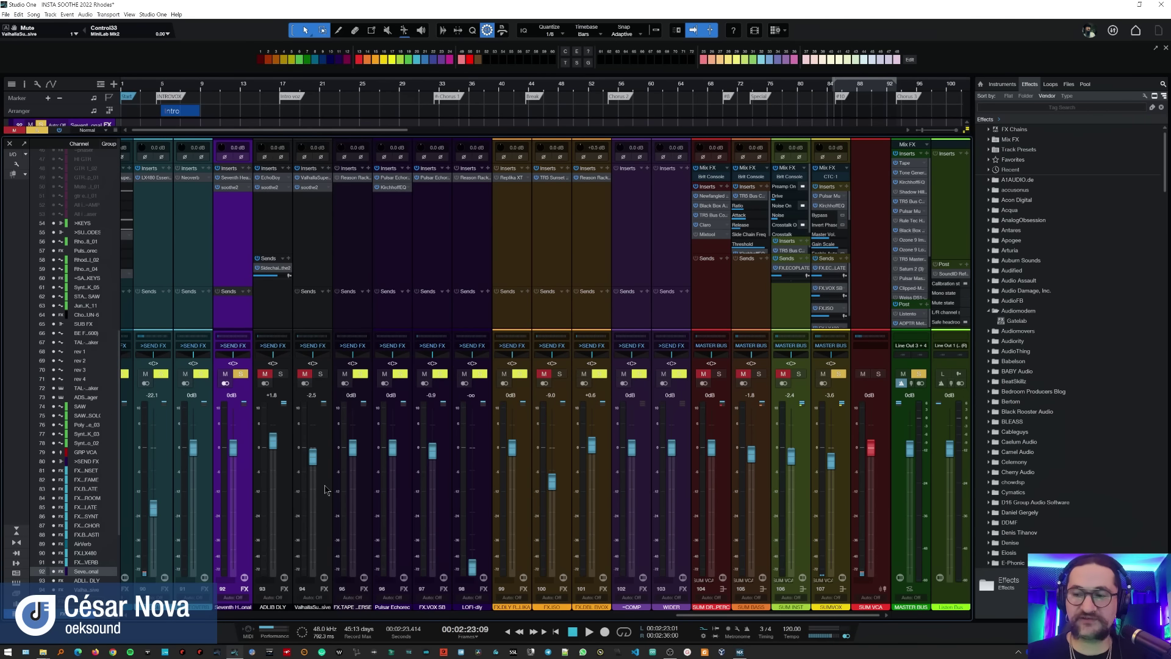
Step: Unmute the ADLIB DLY and ValhallaSupermassive channels during playback, listen to the combined effects, and stop
key("space")
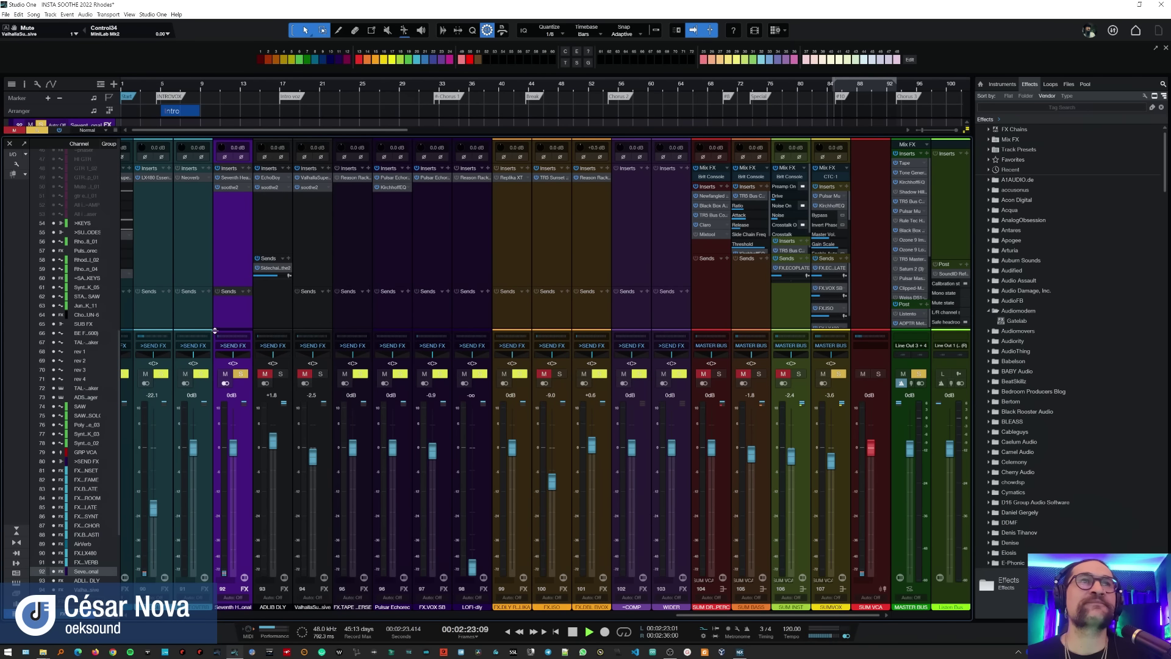
left_click(265, 373)
left_click(305, 374)
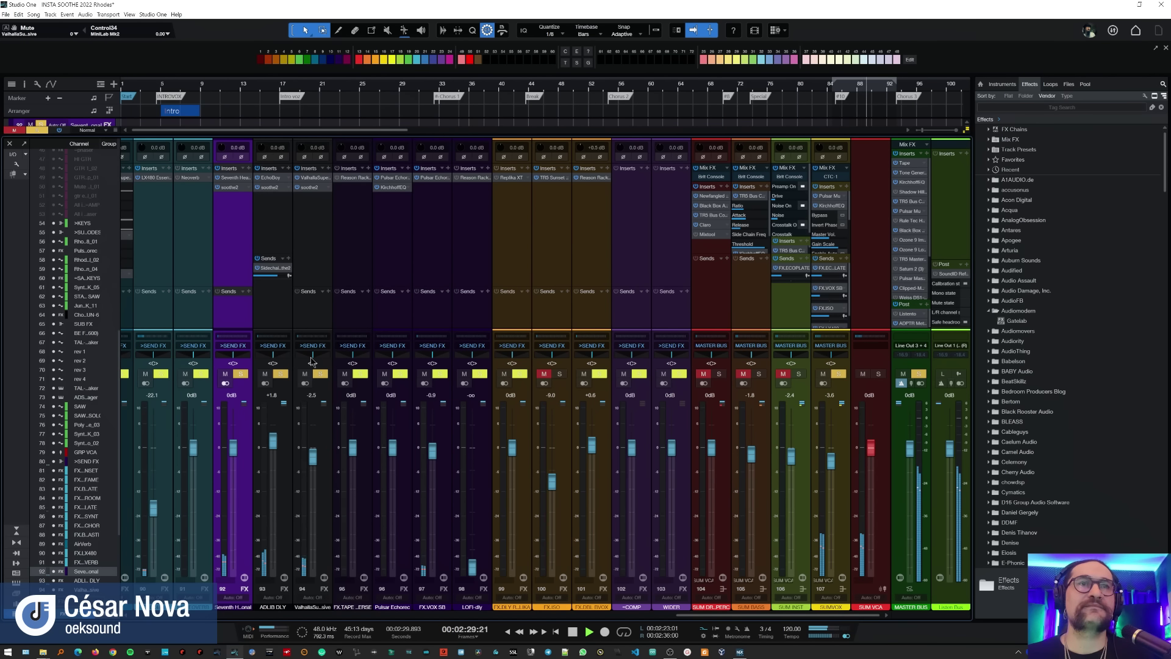
key("space")
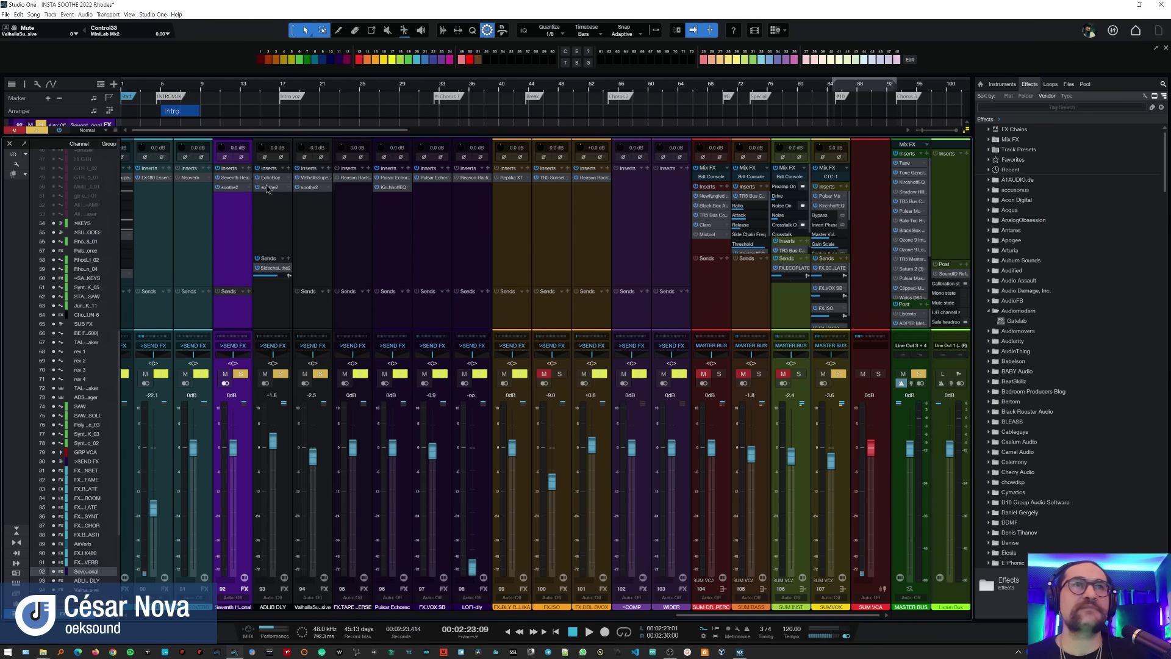
Step: Examine the soothe2 settings on the Seventh Heaven, ADLIB DLY and ValhallaSupermassive channels in turn
left_click(233, 188)
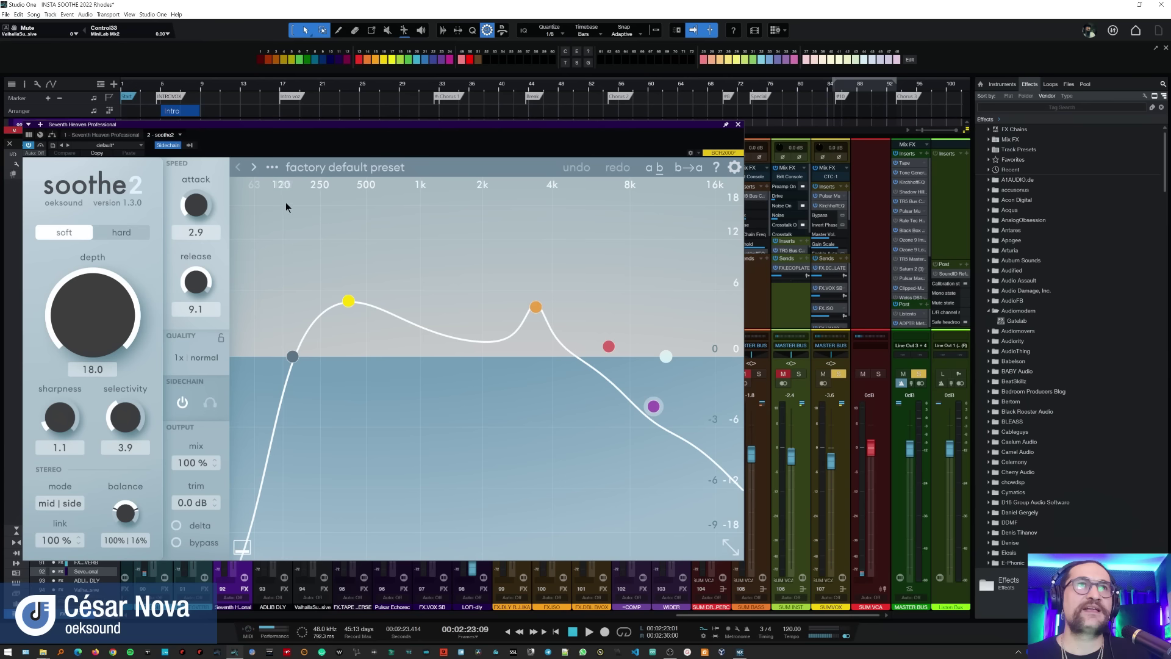
key("Down")
key("Down")
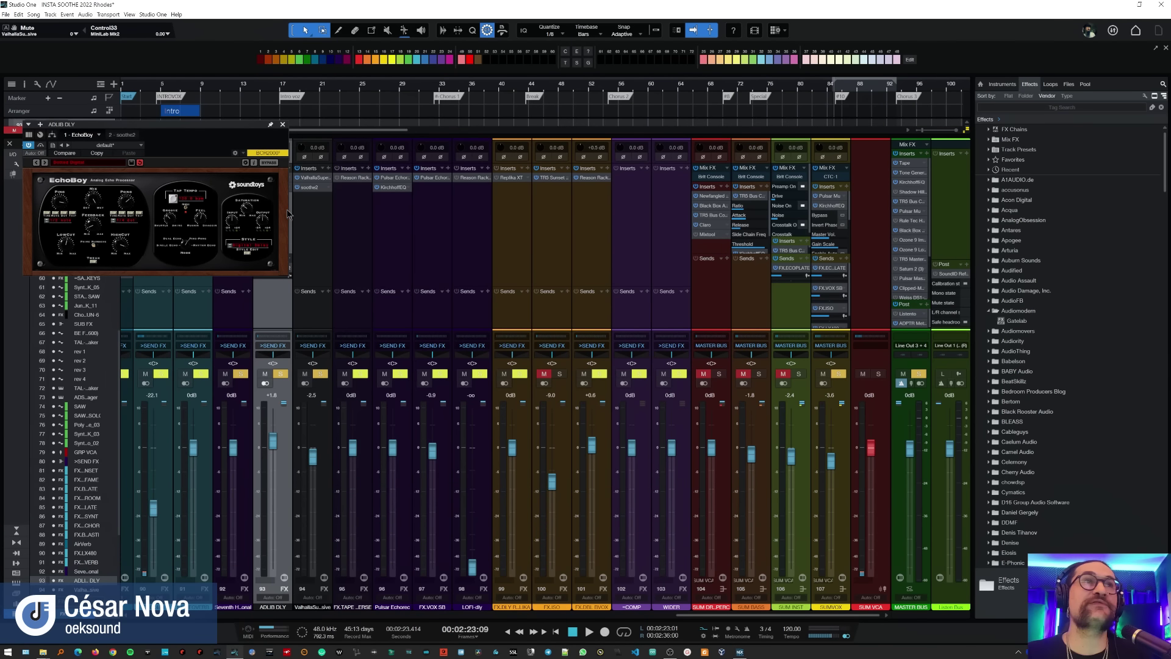
key("Up")
left_click(128, 139)
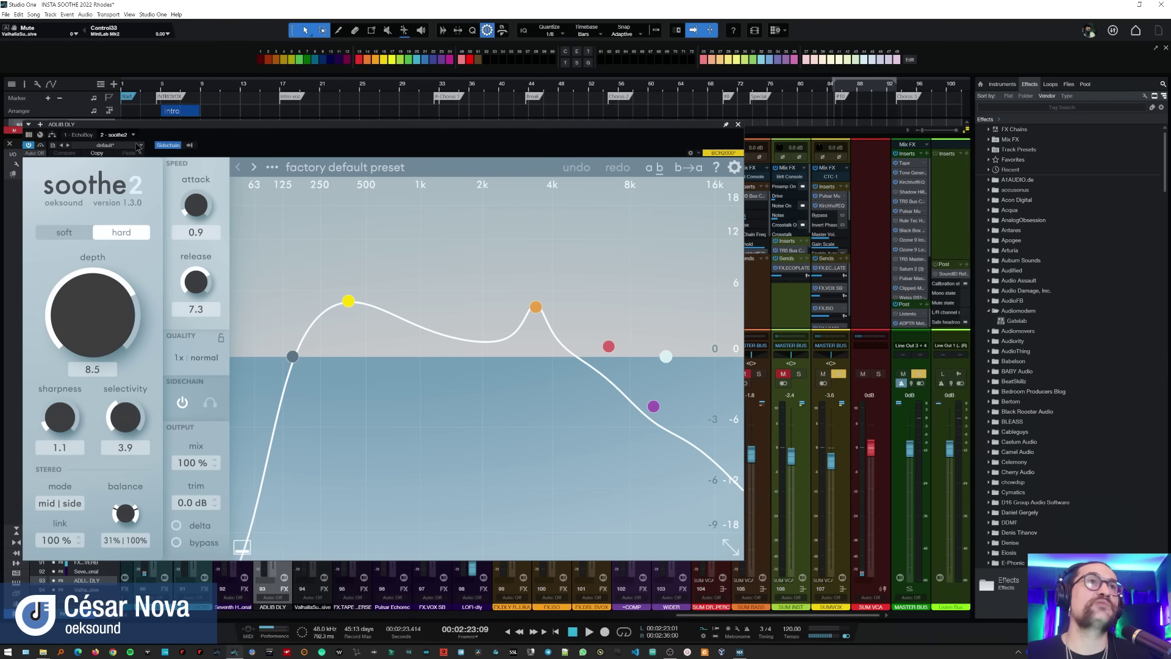
key("Down")
key("Up")
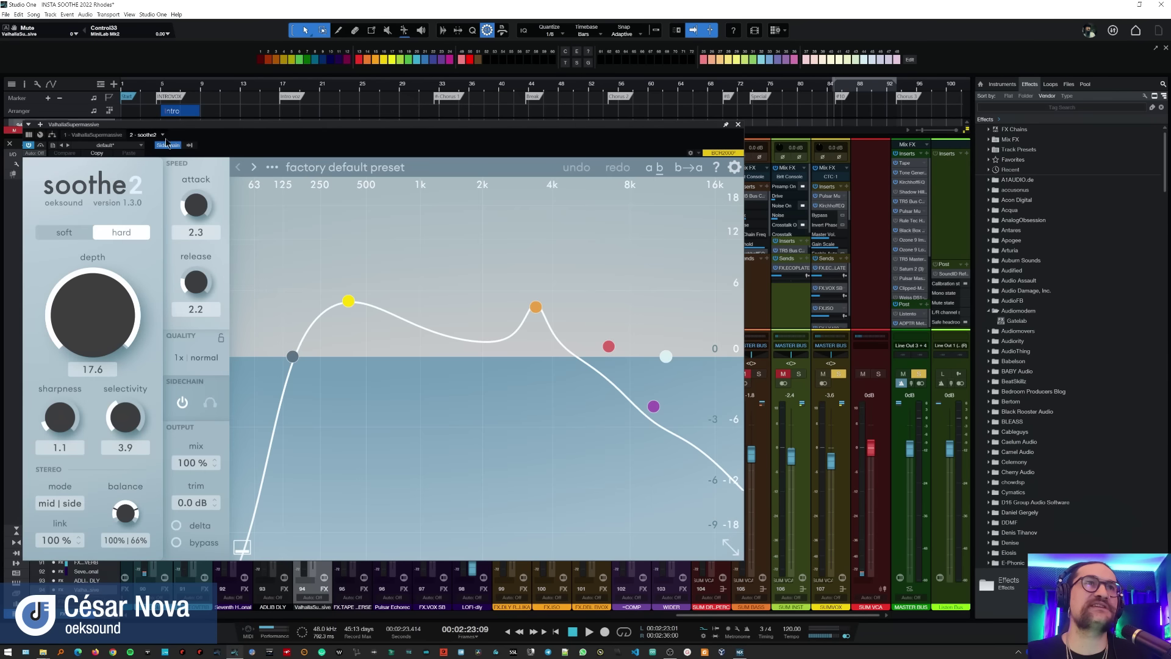
Step: Return to Seventh Heaven's soothe2 and compare its mid/side balance with the ADLIB DLY and ValhallaSupermassive instances
key("Up")
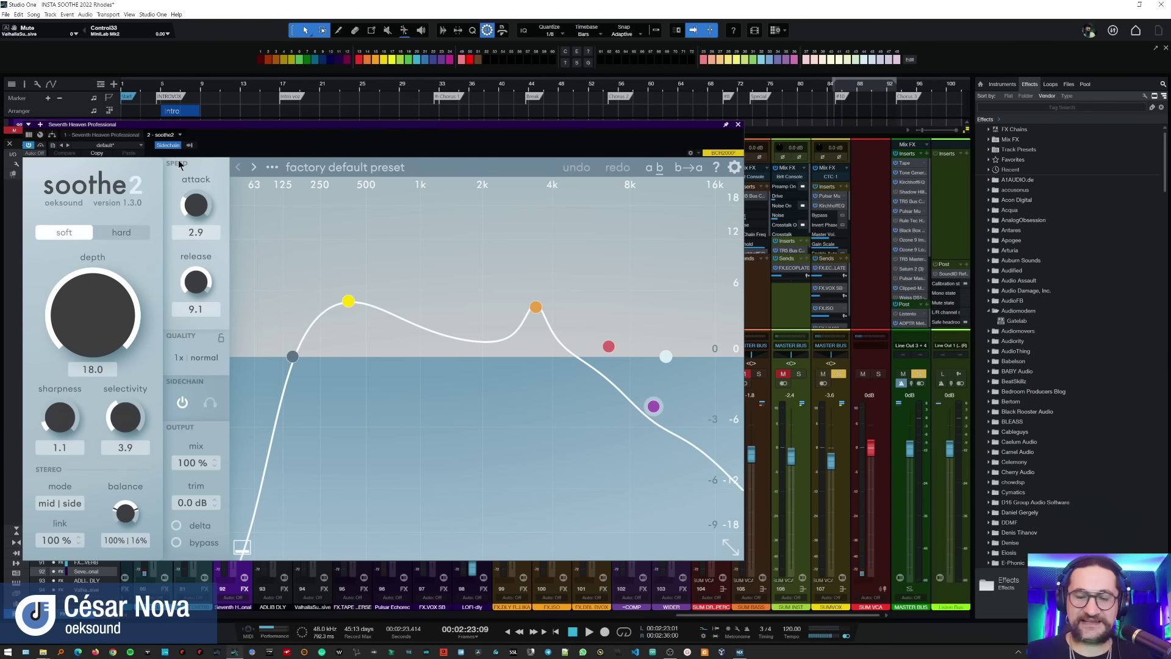
key("Down")
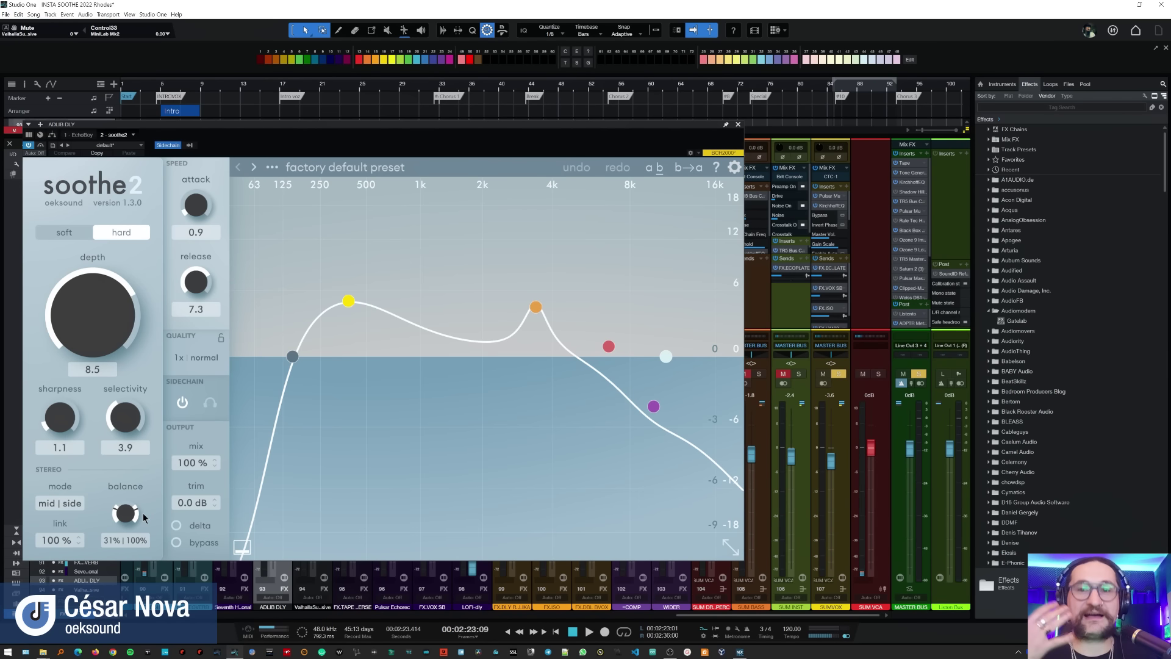
key("Down")
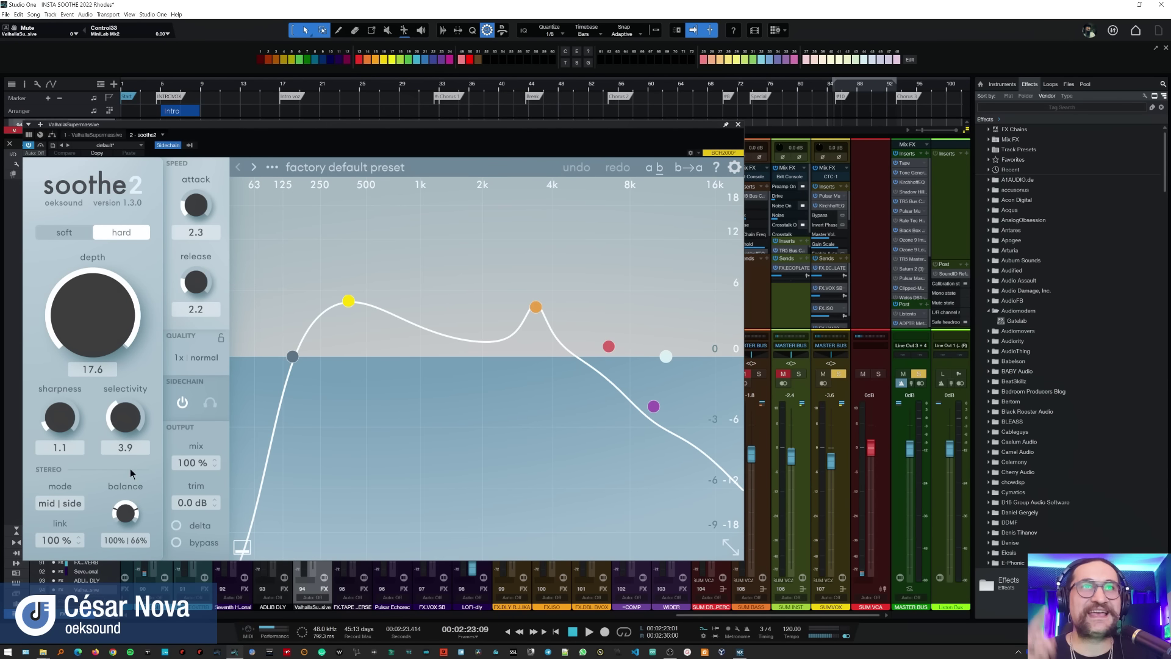
Step: View the ValhallaSupermassive reverb settings, return to that channel's soothe2, and watch its sidechained reduction during playback
left_click(102, 135)
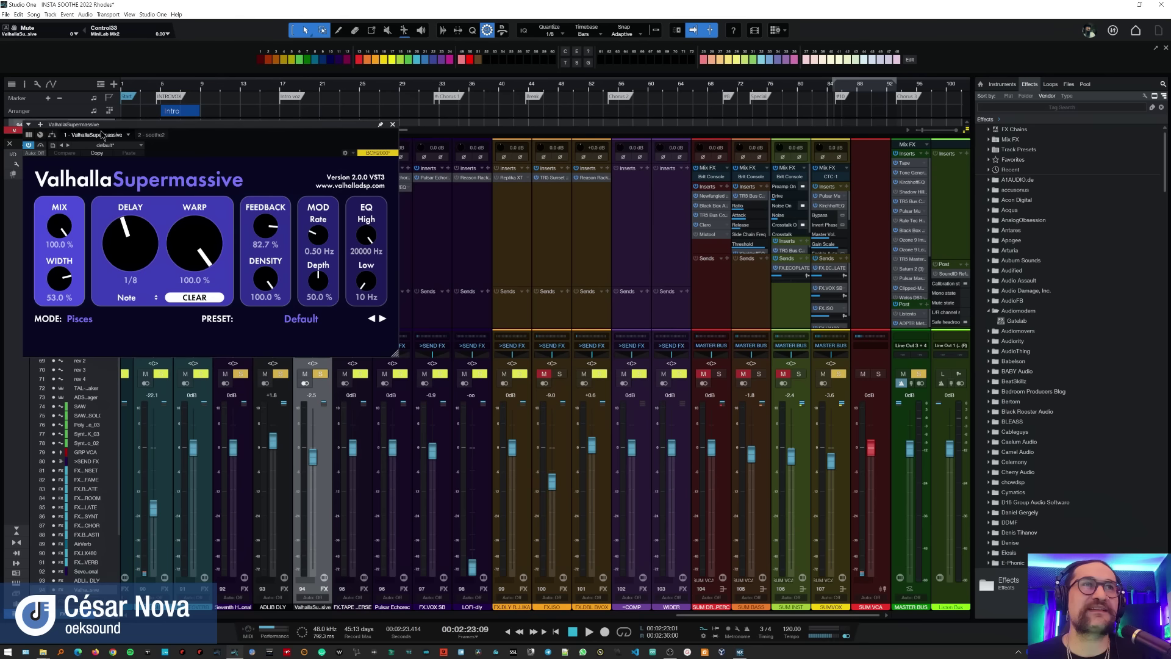
left_click(156, 135)
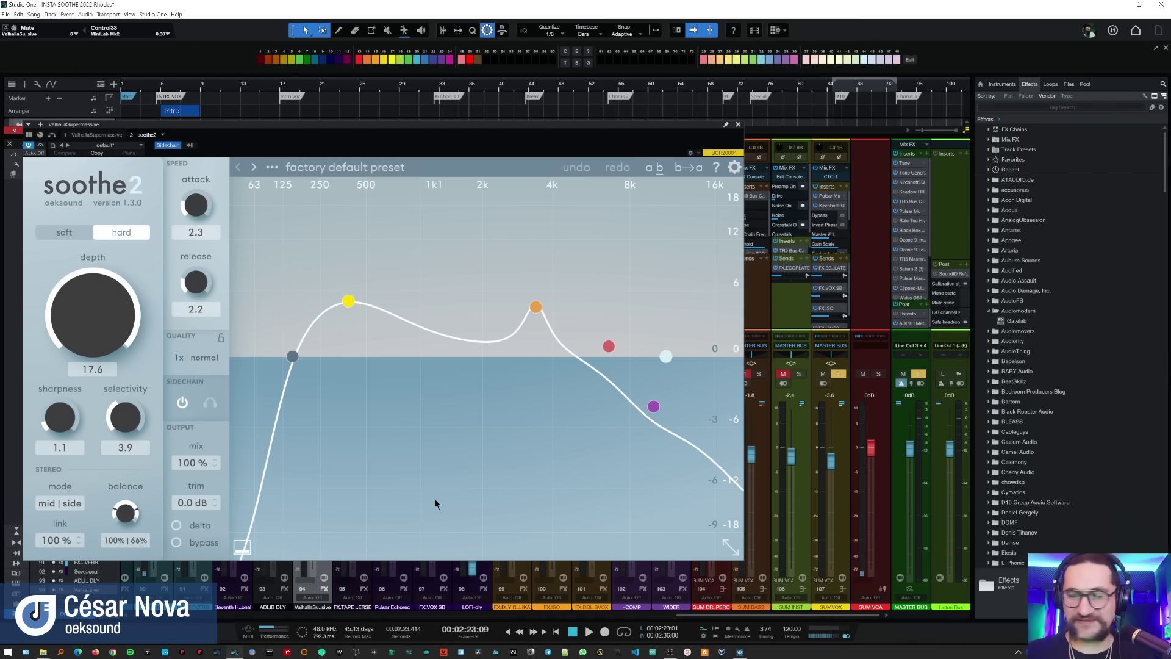
key("space")
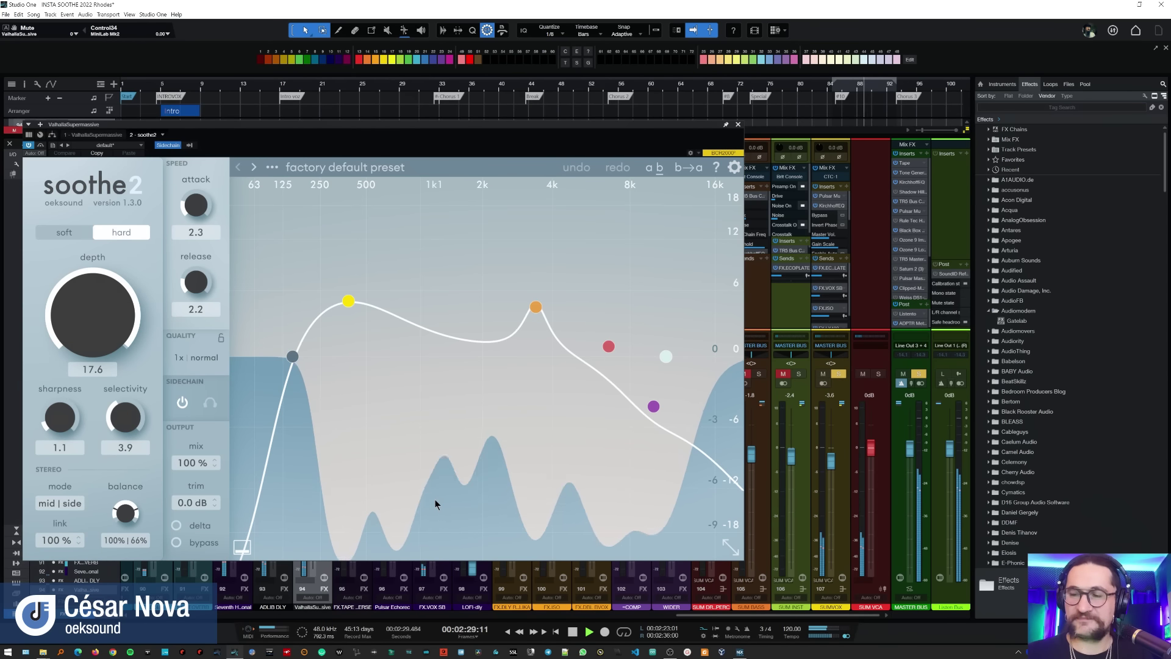
key("space")
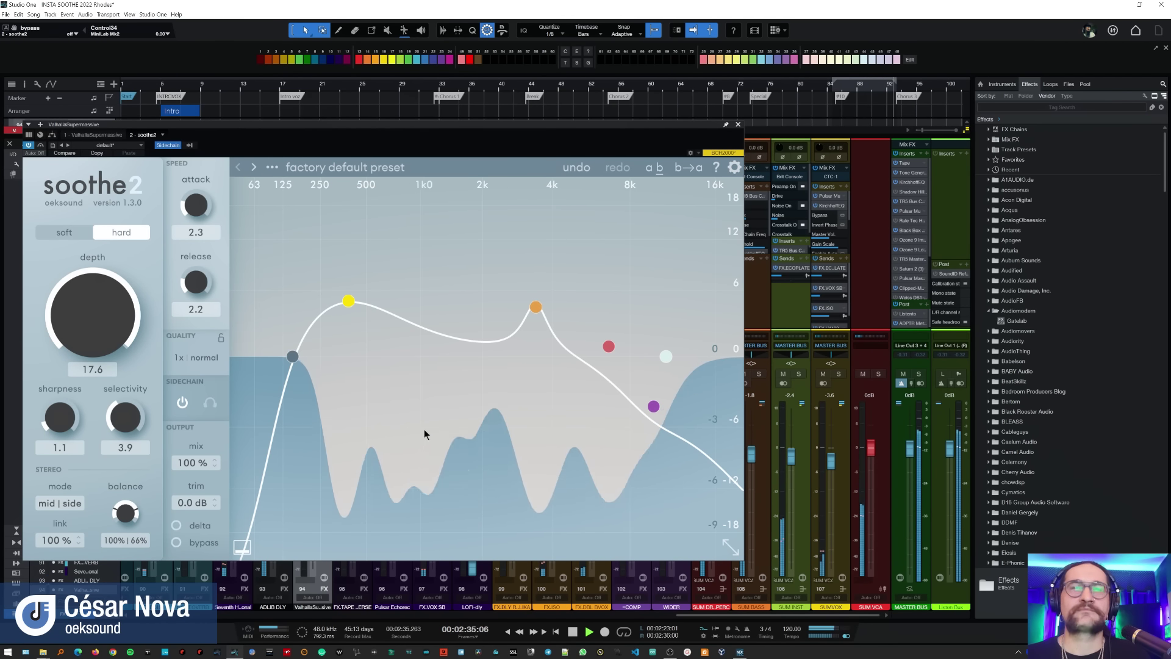
key("space")
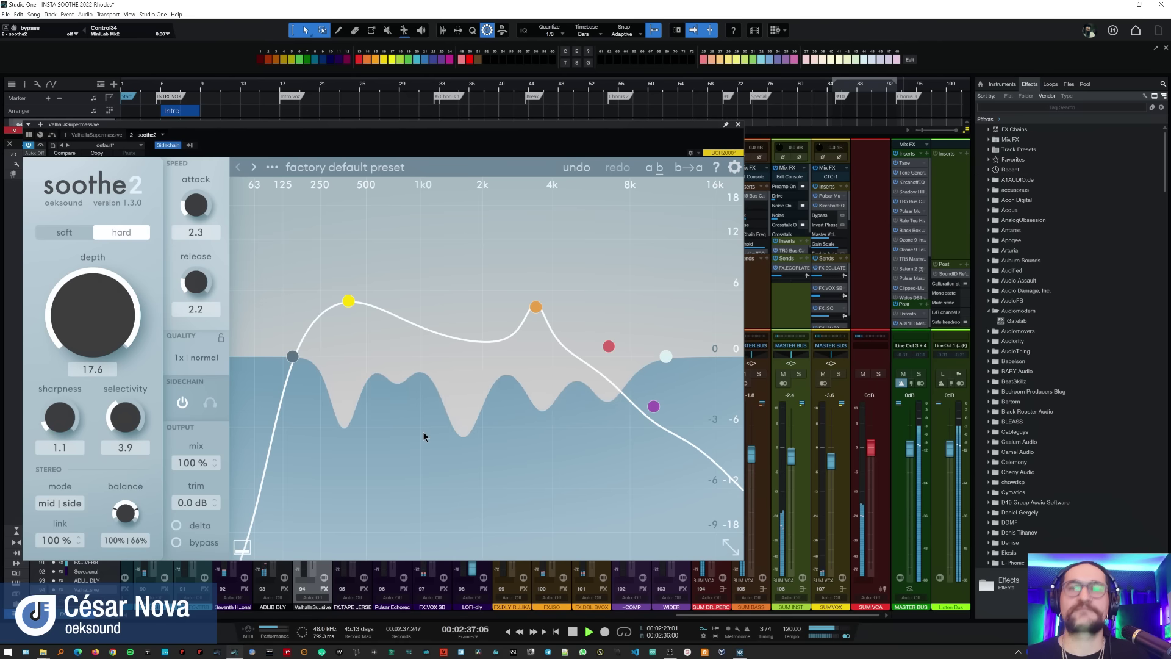